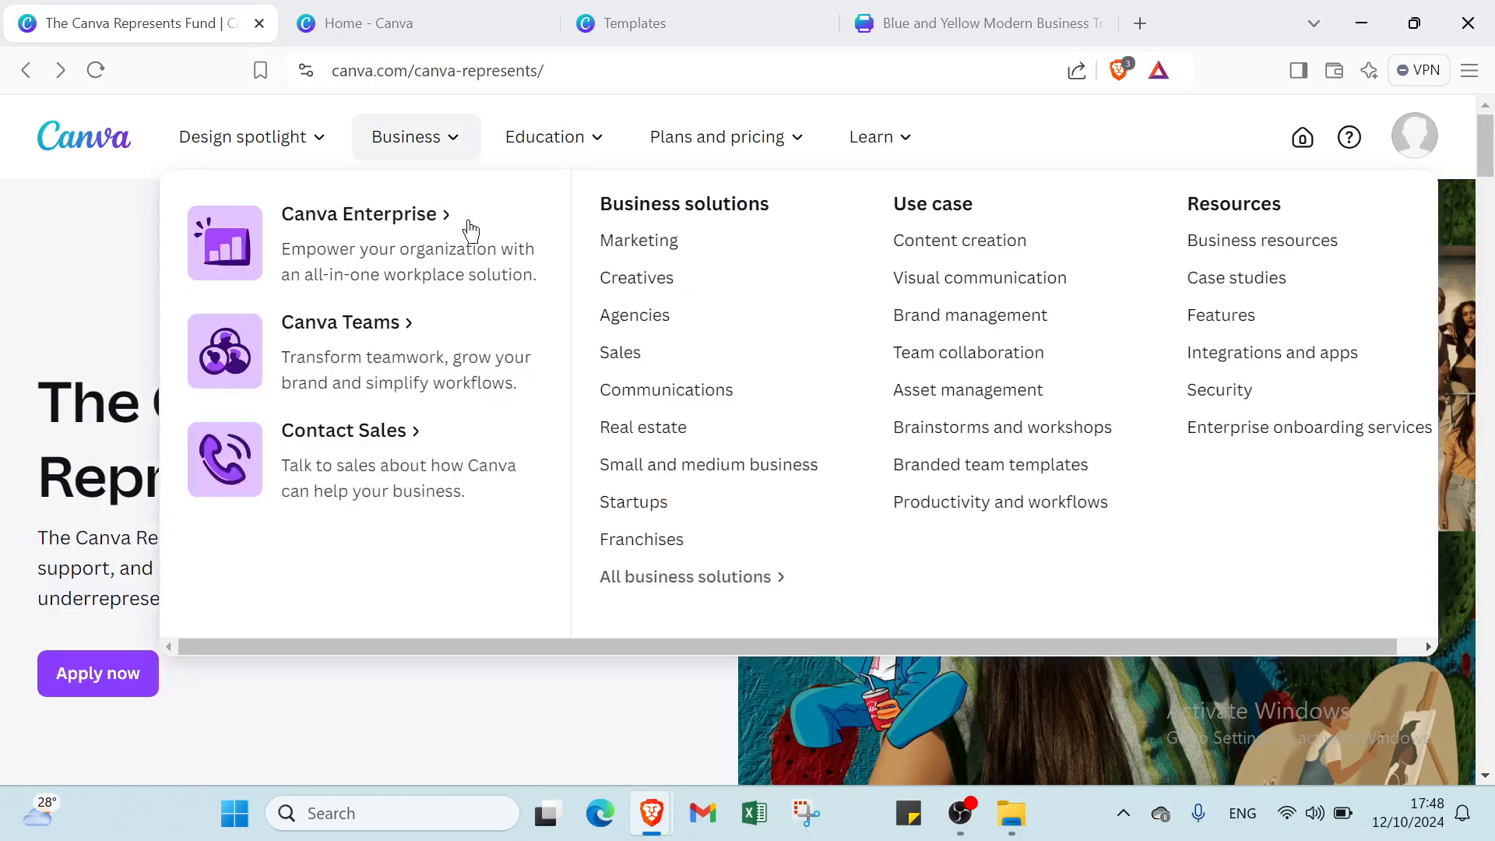
# - Look through the Canva Represents Fund page, from its introduction to the artist application criteria
pyautogui.scroll(-3, 717, 529)
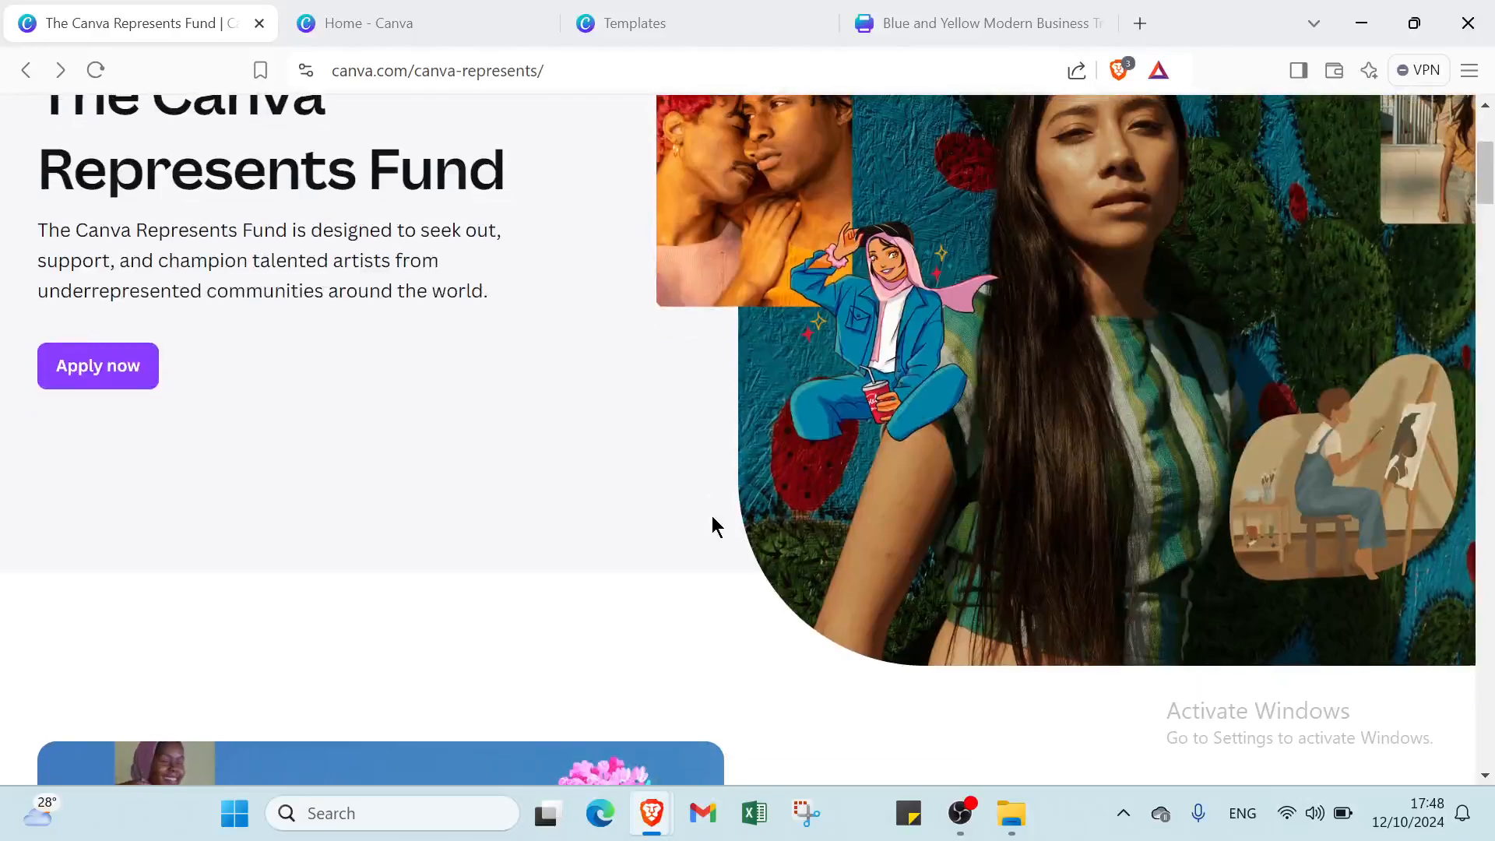
pyautogui.scroll(4, 712, 516)
pyautogui.scroll(-6, 712, 516)
pyautogui.scroll(5, 708, 503)
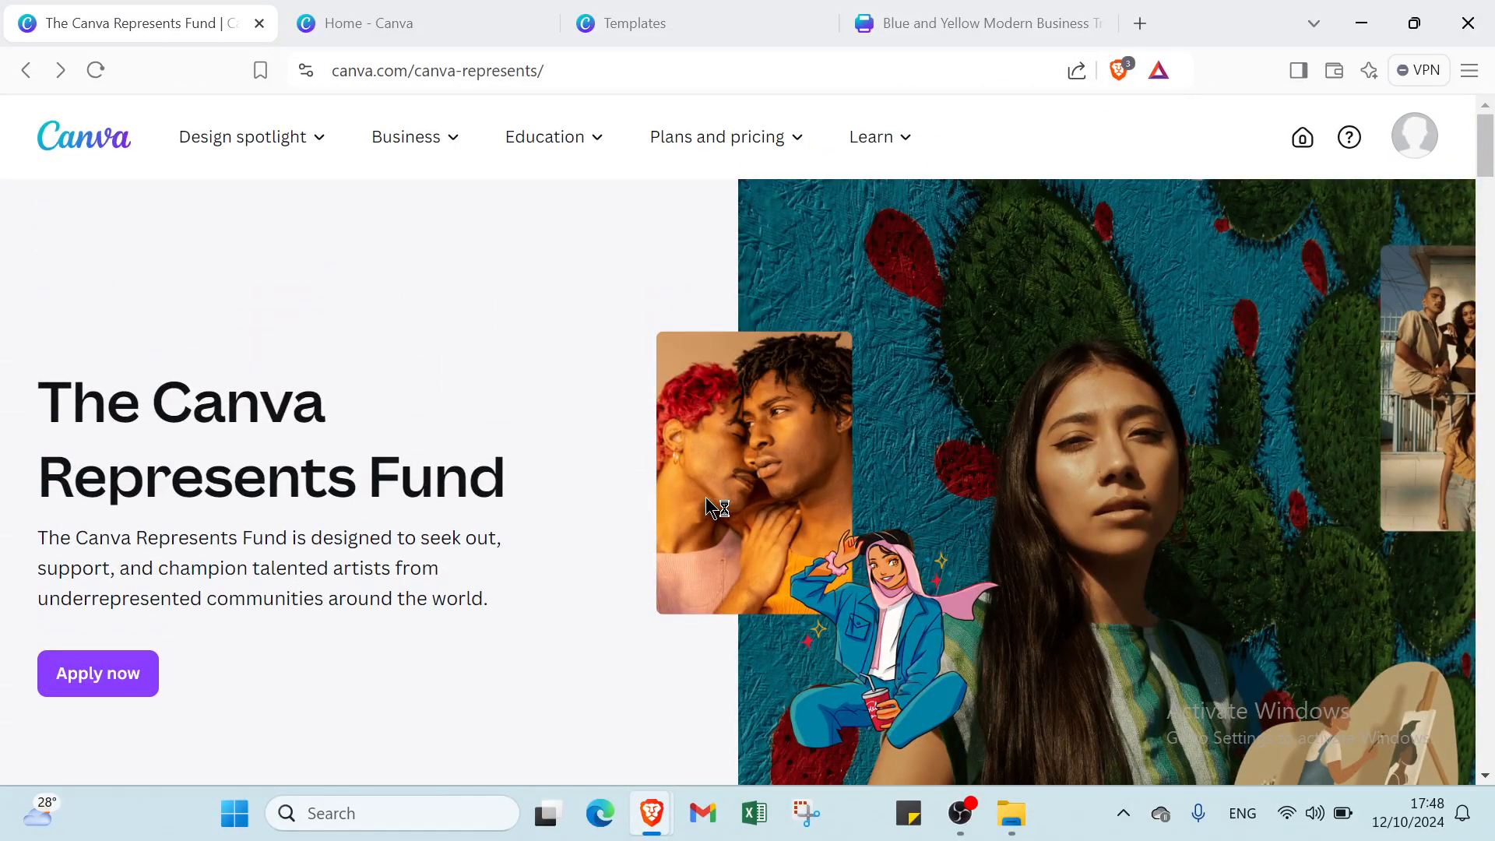
pyautogui.scroll(-3, 703, 498)
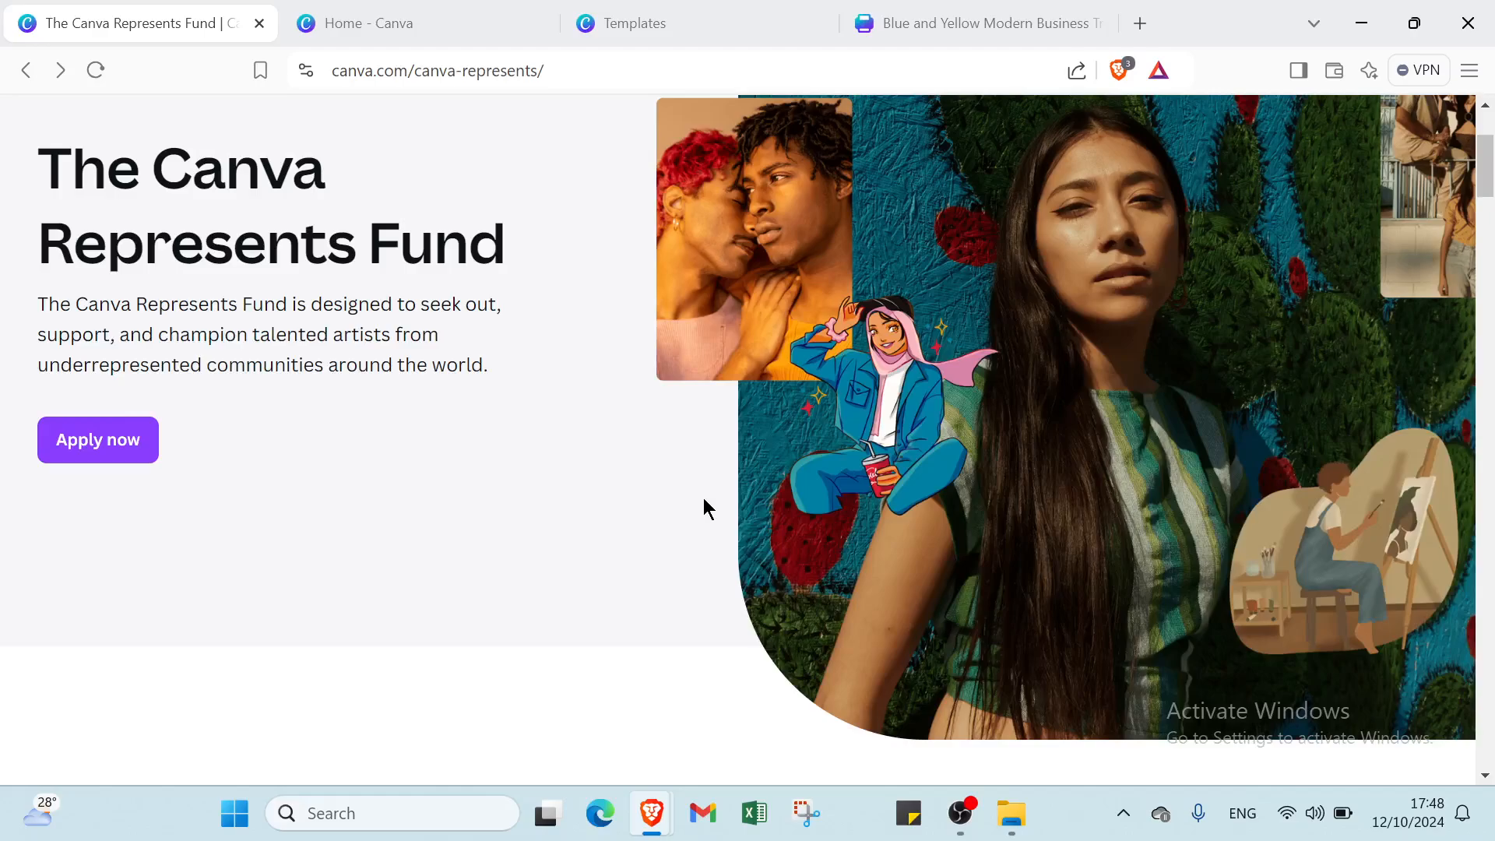
pyautogui.scroll(-1, 703, 497)
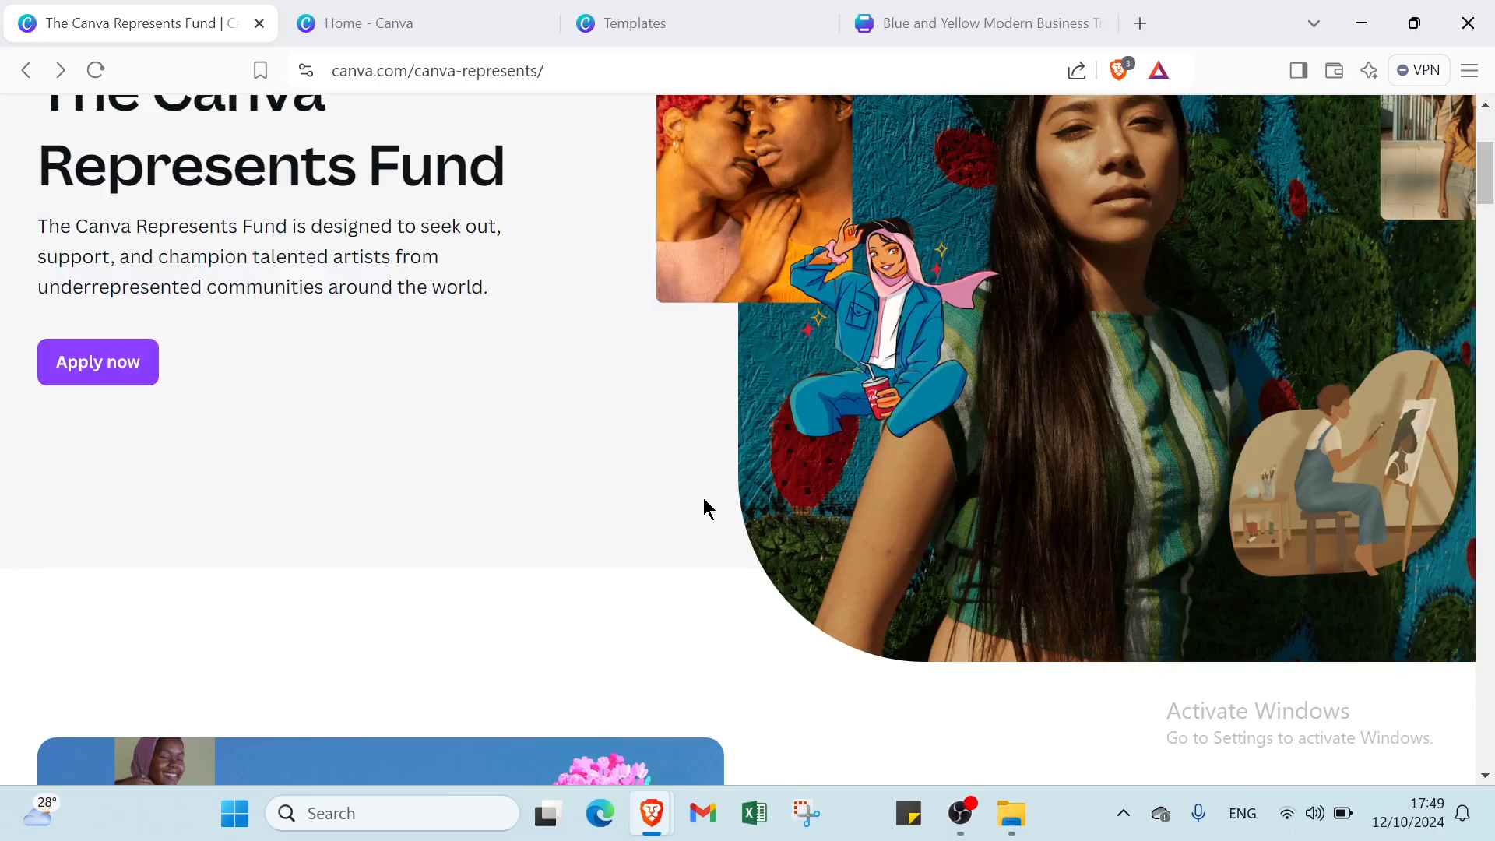
pyautogui.scroll(-1, 703, 509)
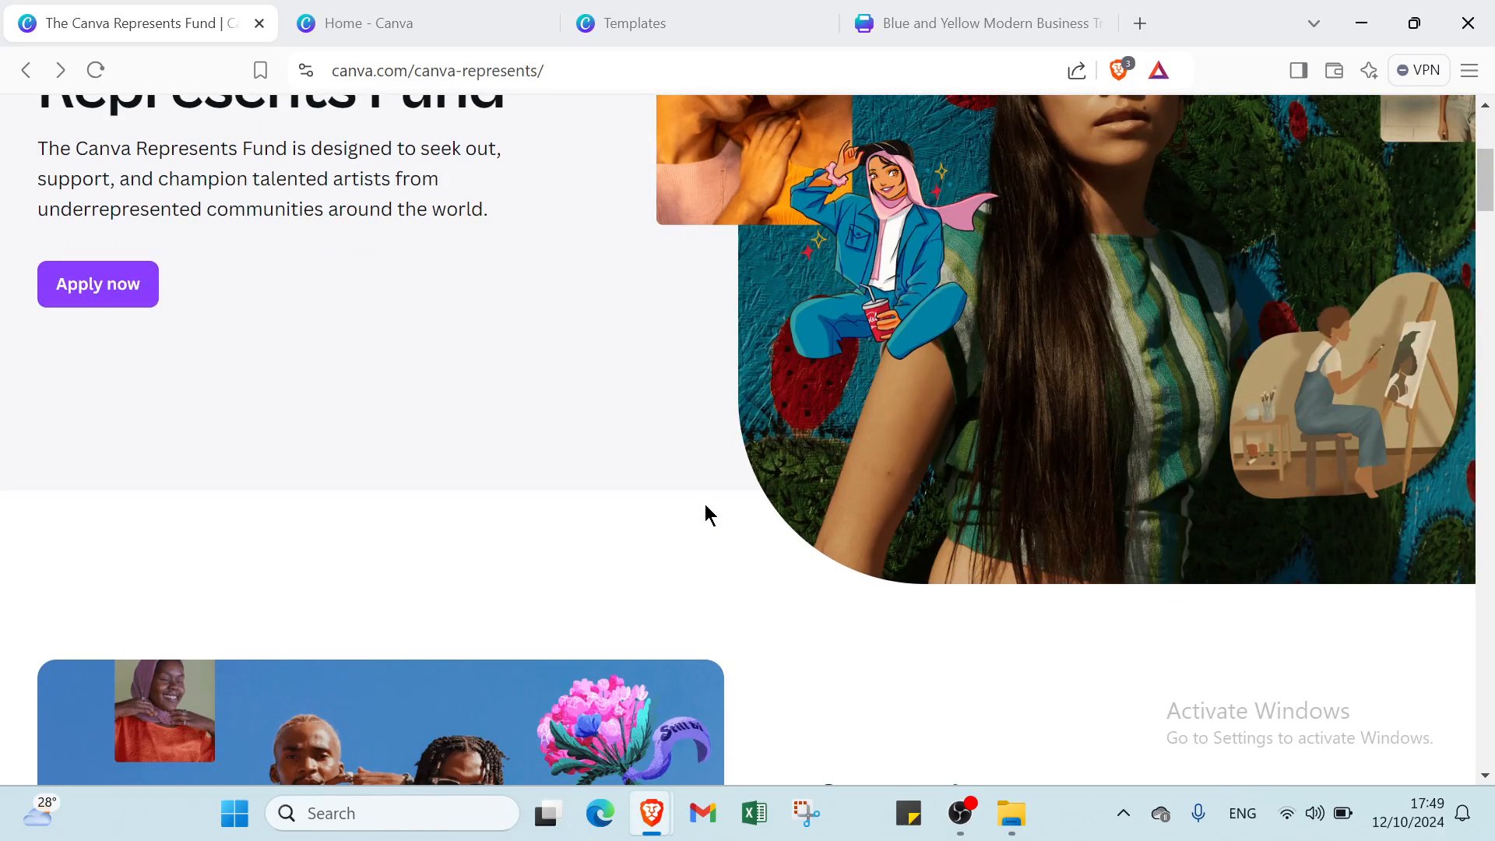
pyautogui.scroll(-4, 706, 508)
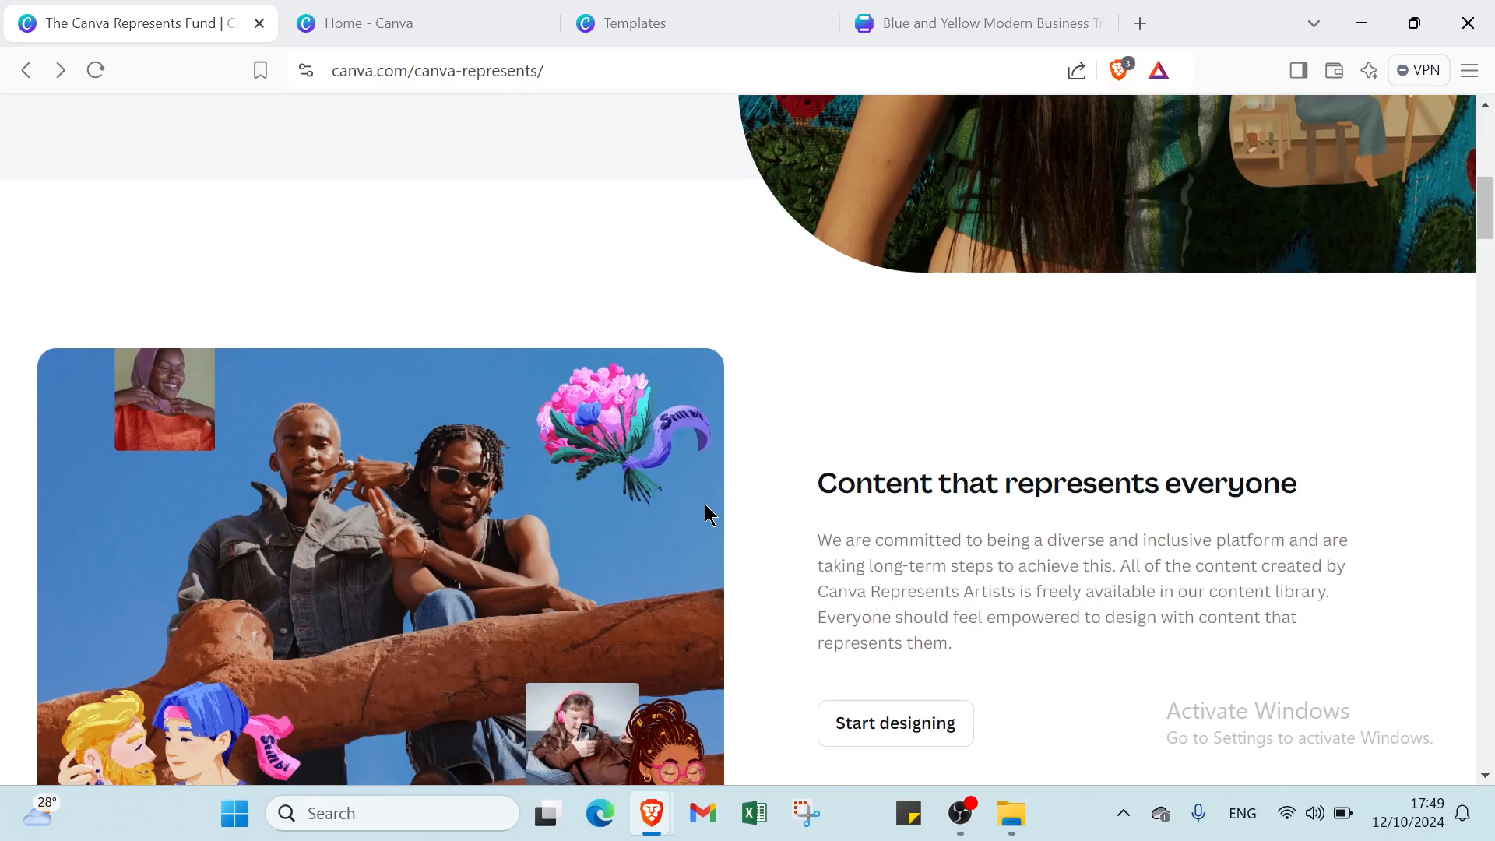
pyautogui.scroll(-3, 707, 514)
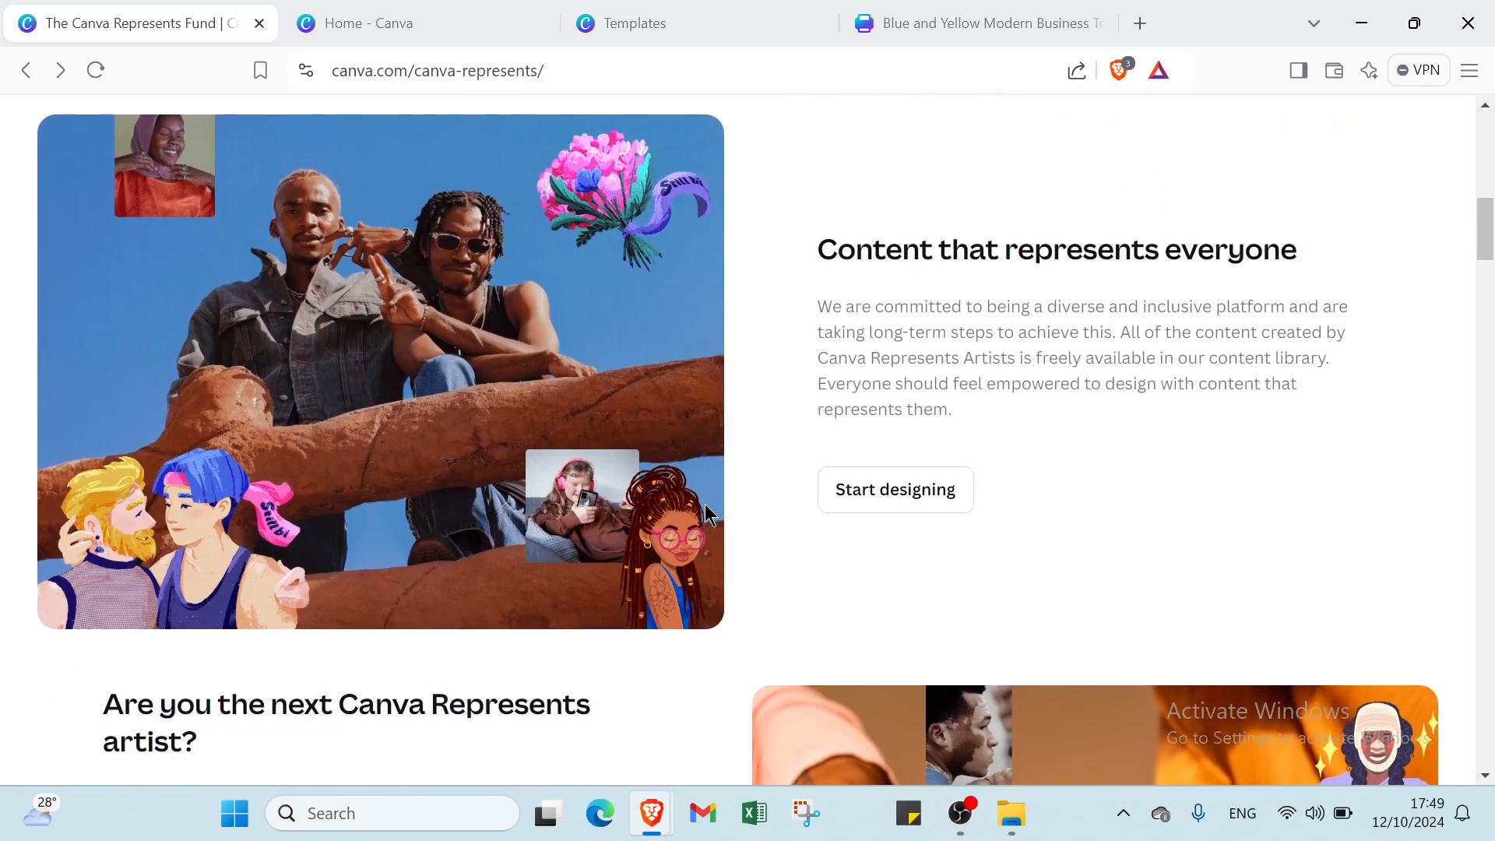
pyautogui.scroll(-4, 707, 514)
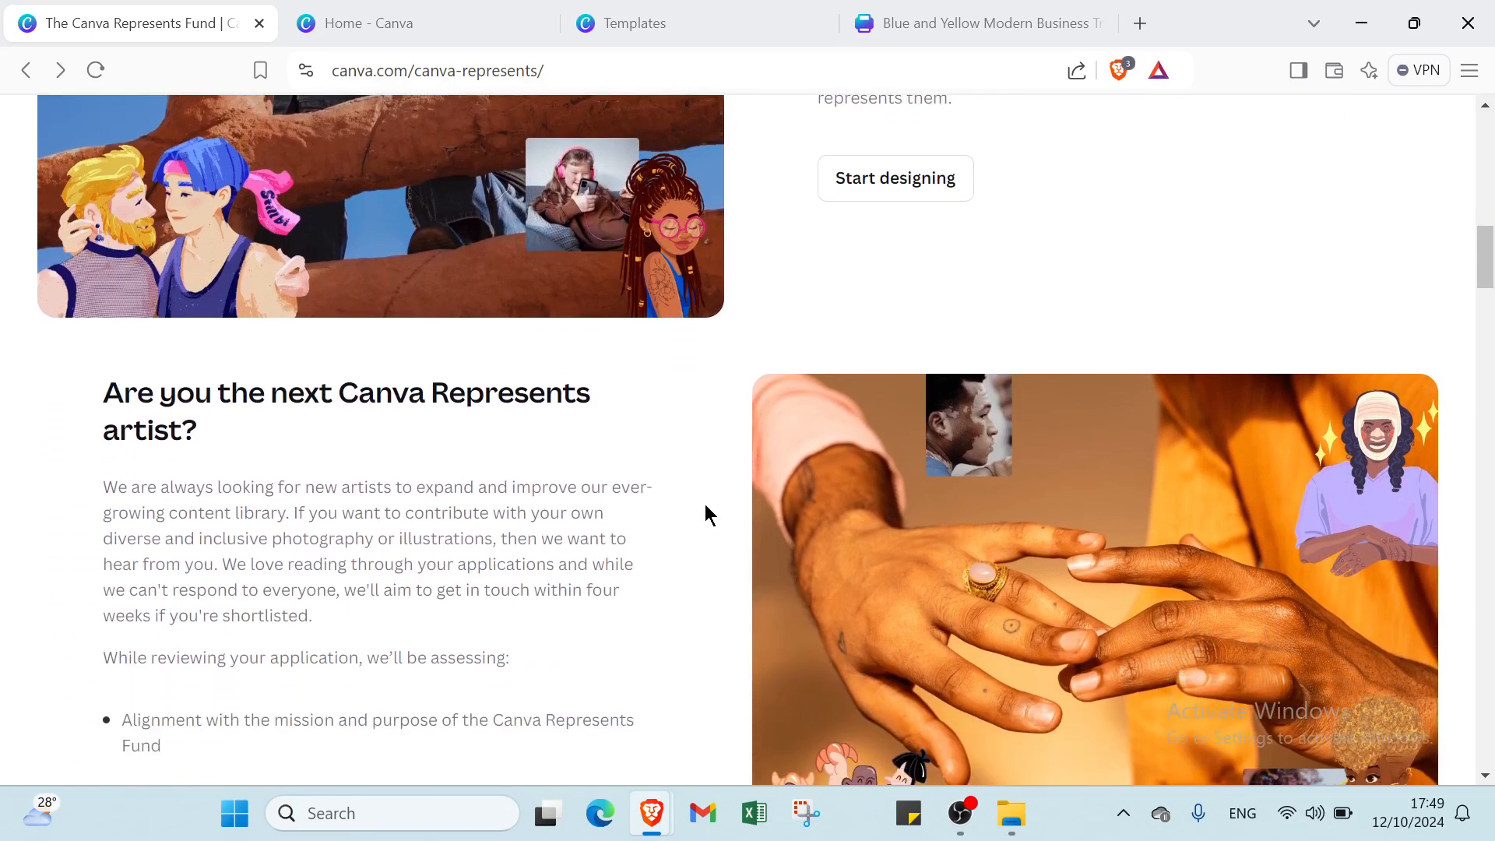
pyautogui.scroll(-1, 706, 514)
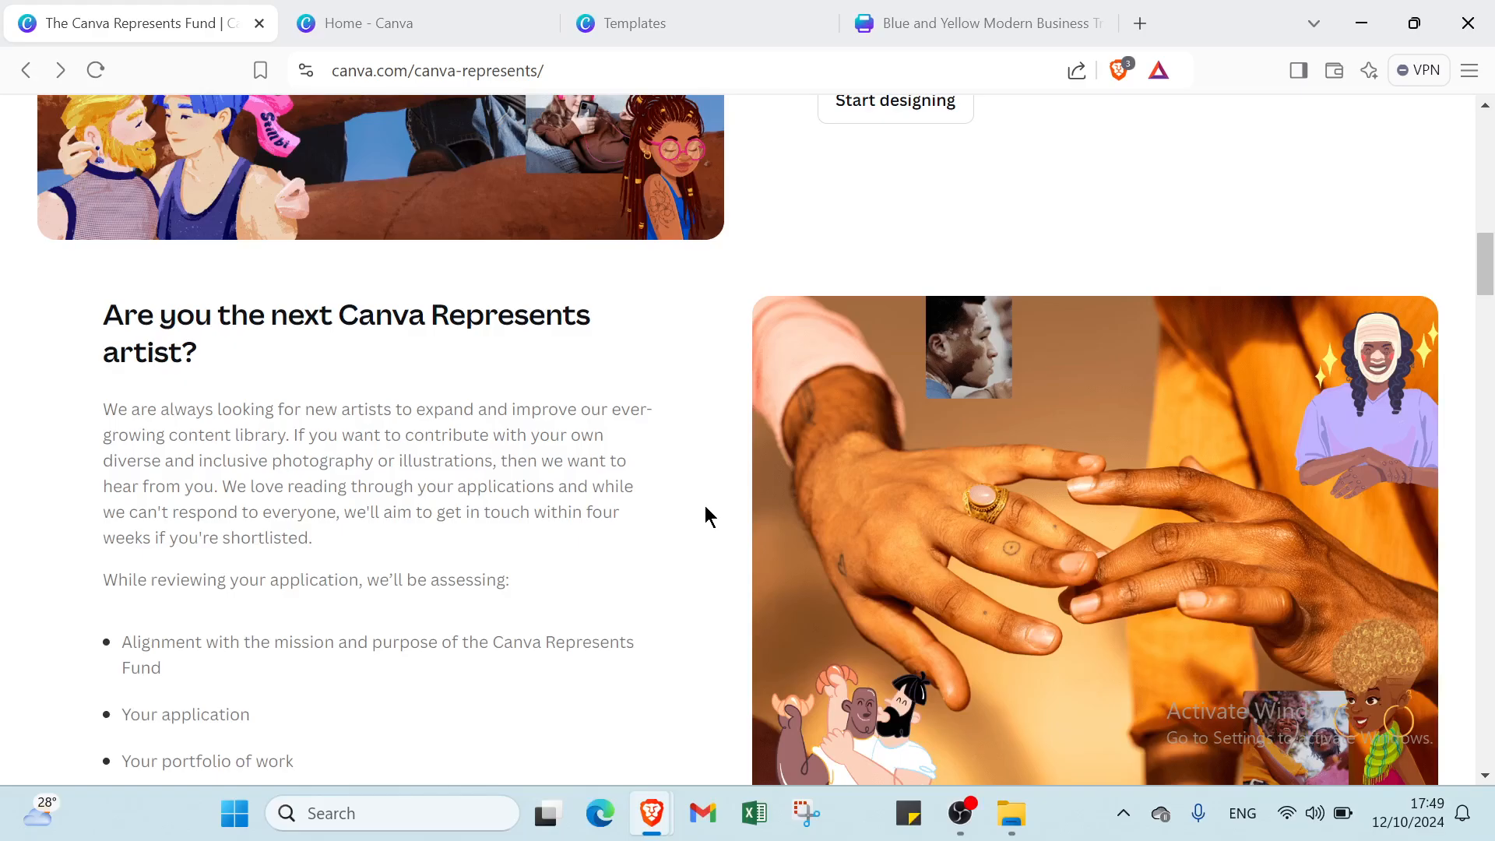
pyautogui.scroll(-3, 706, 507)
pyautogui.scroll(15, 704, 502)
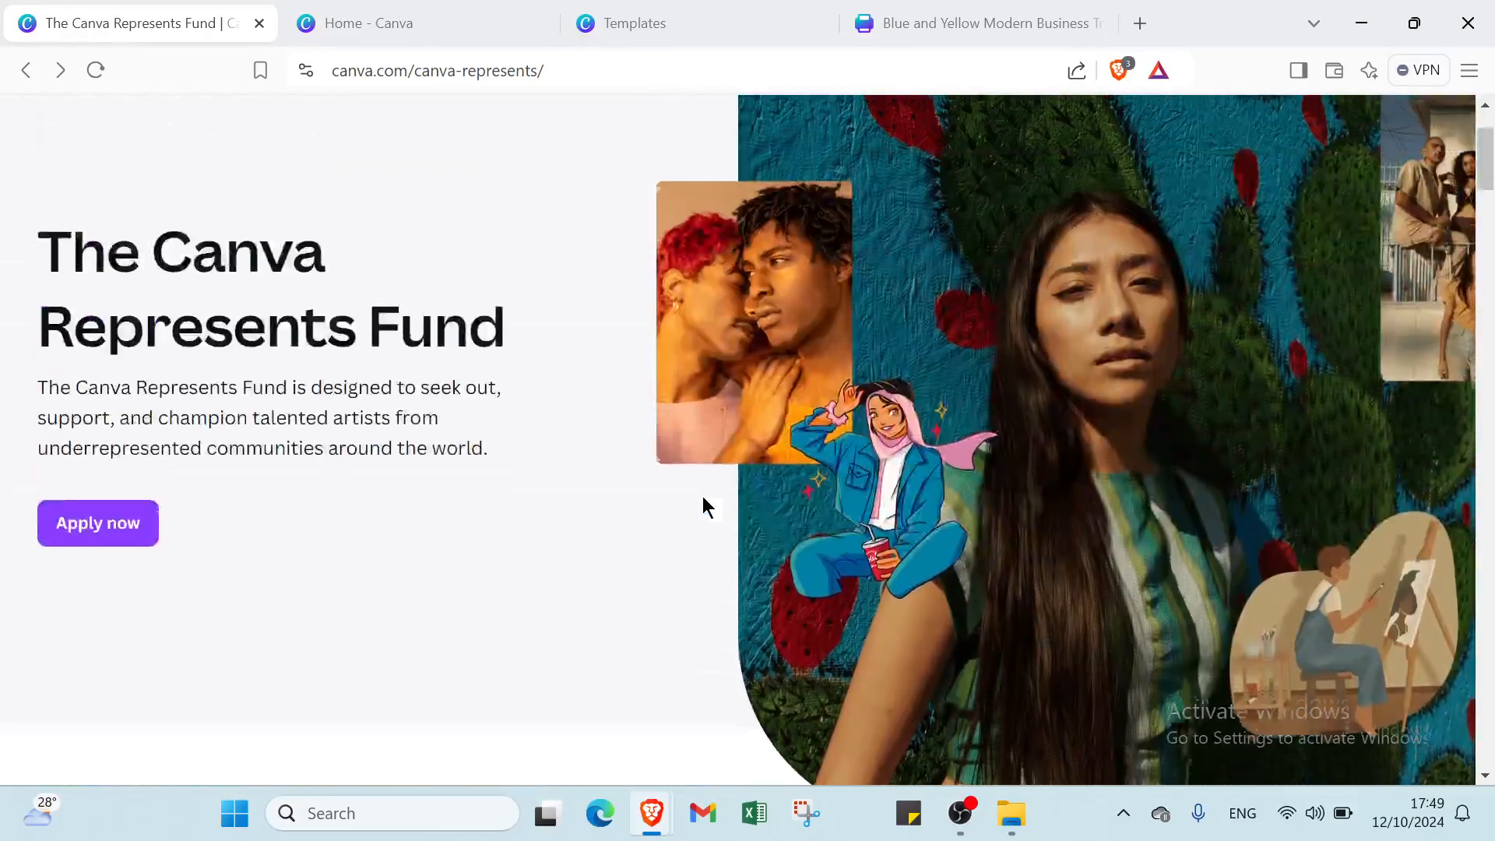
pyautogui.scroll(2, 707, 506)
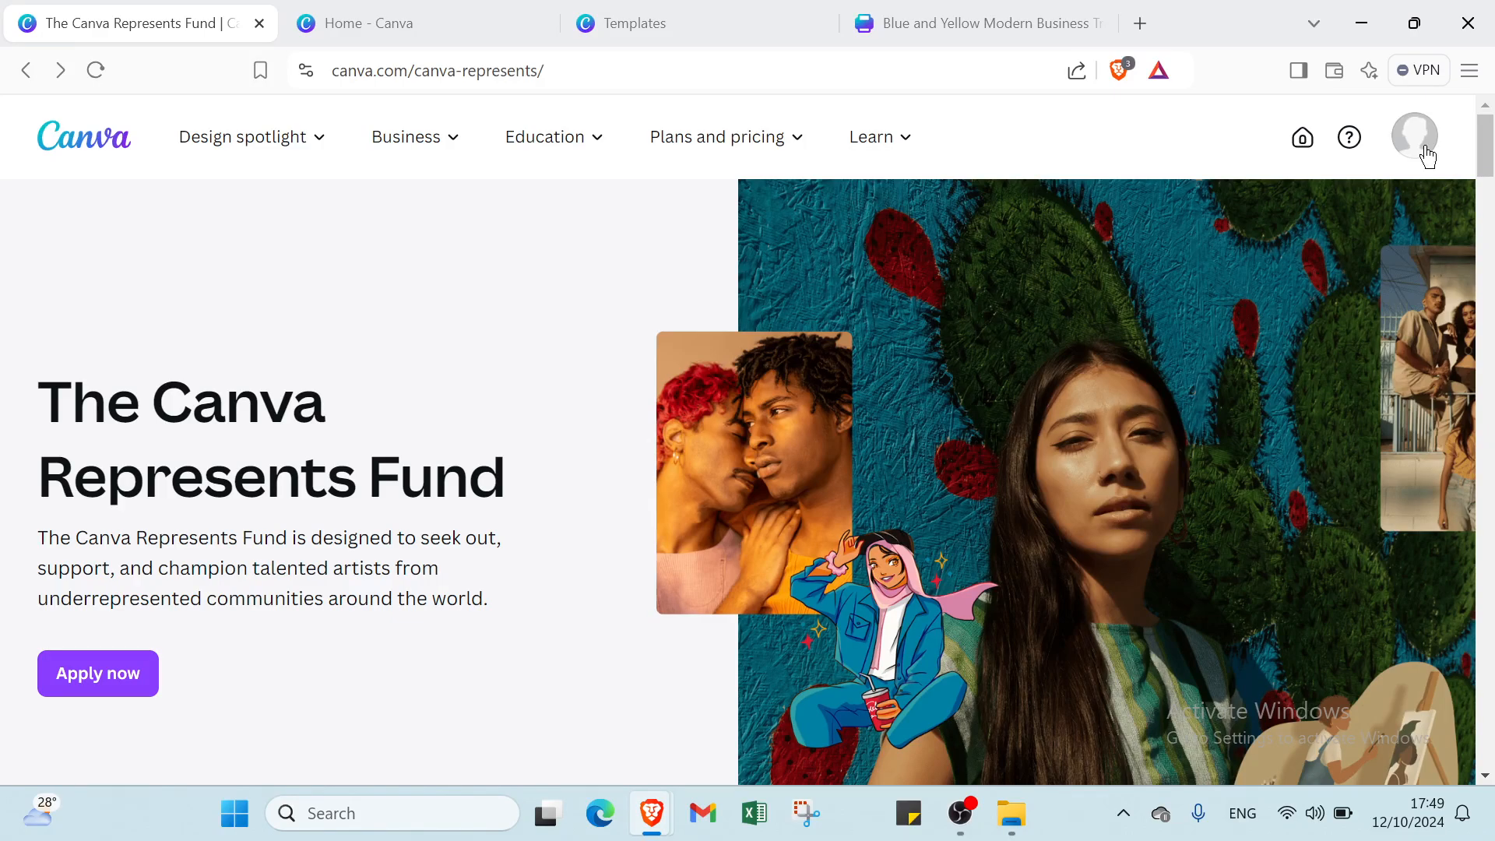
# - Switch from the Canva home page to the template search results for "brochures" and look over the brochure designs
pyautogui.click(372, 35)
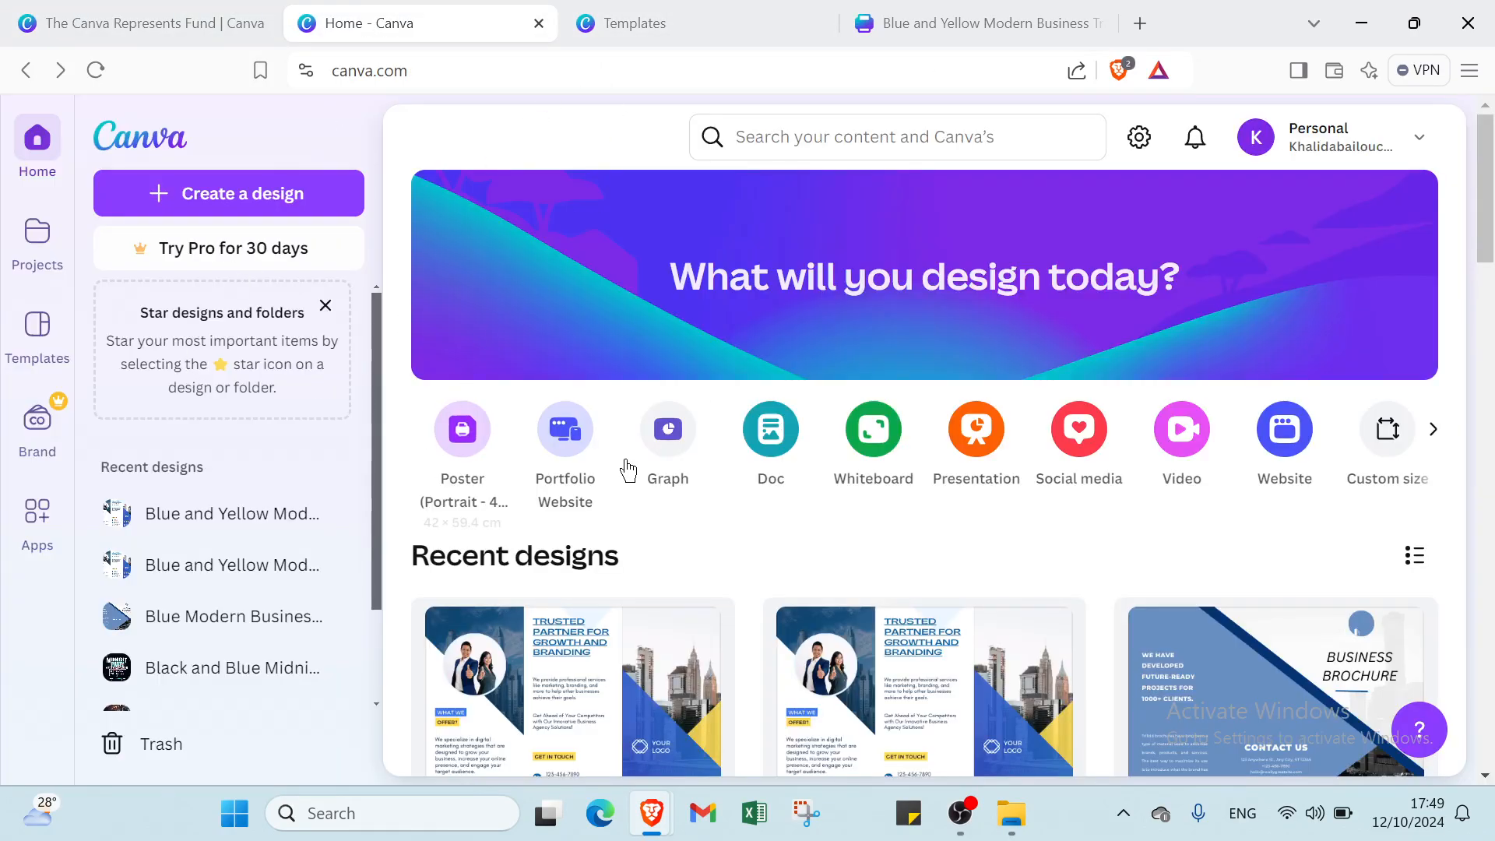
pyautogui.click(809, 138)
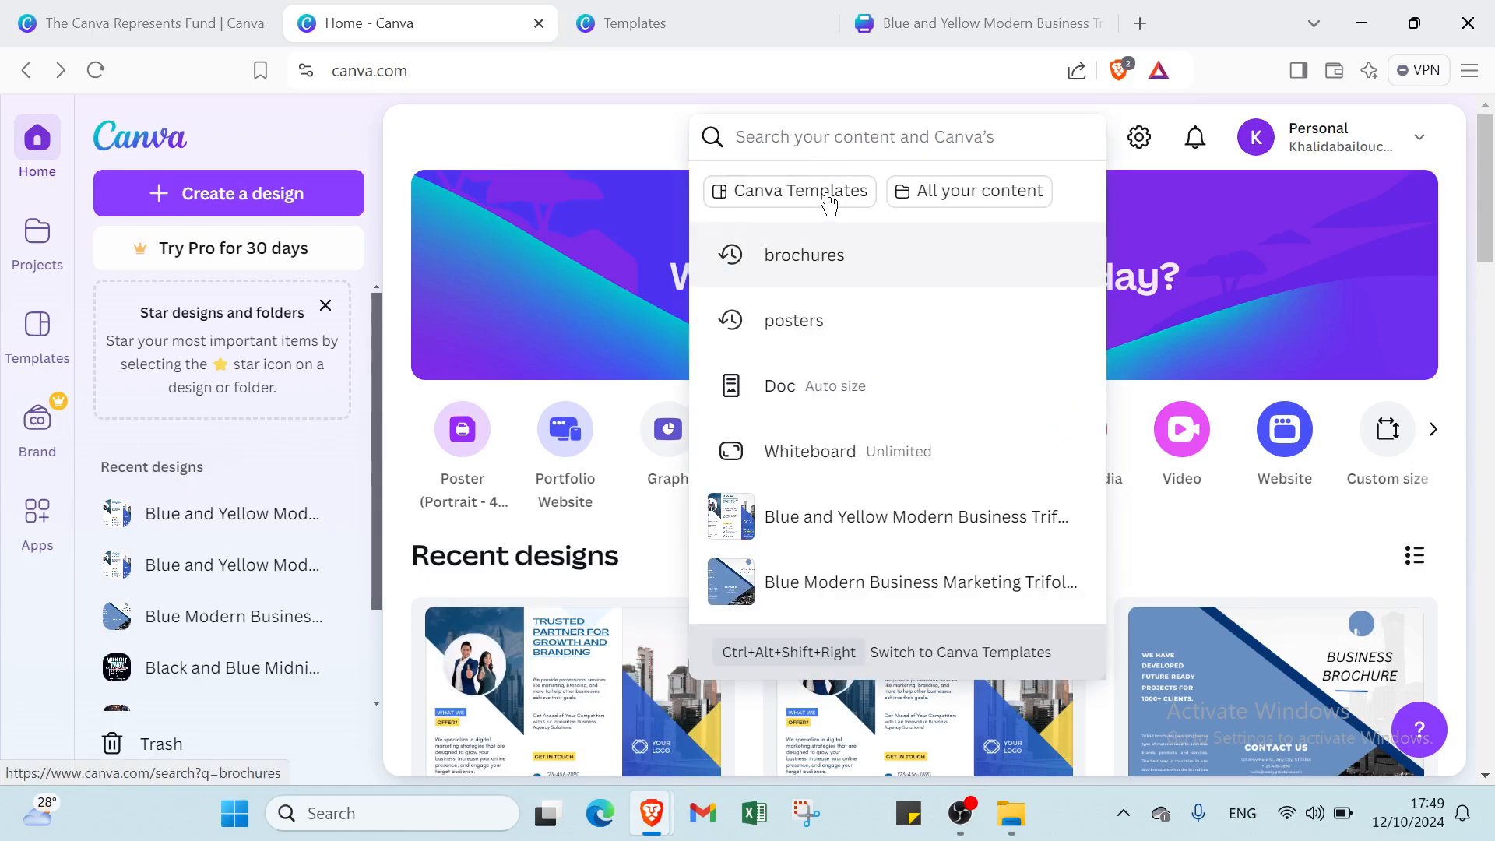
pyautogui.click(667, 34)
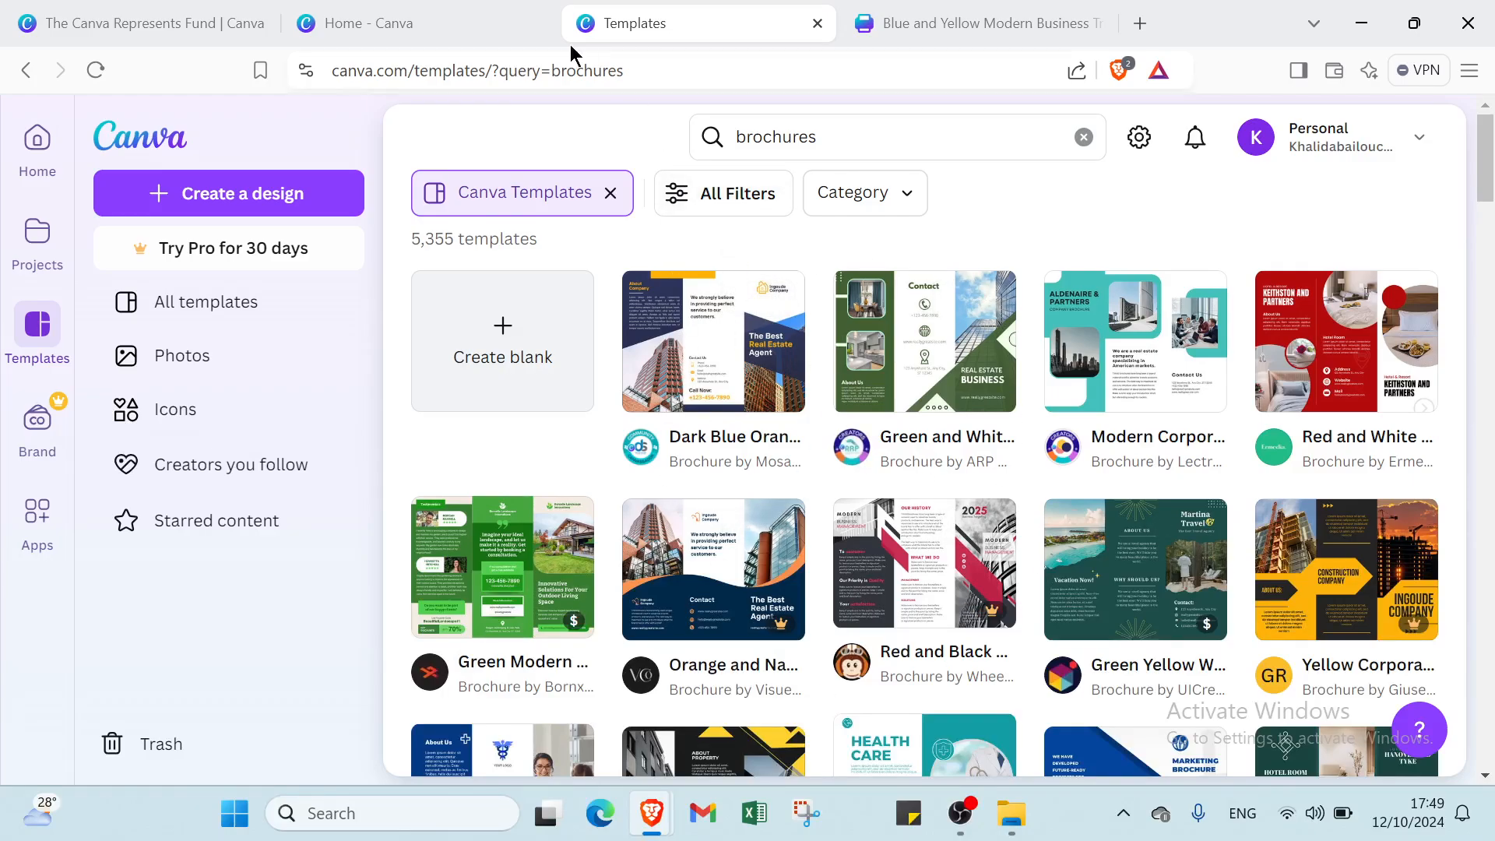
pyautogui.click(476, 22)
pyautogui.click(735, 33)
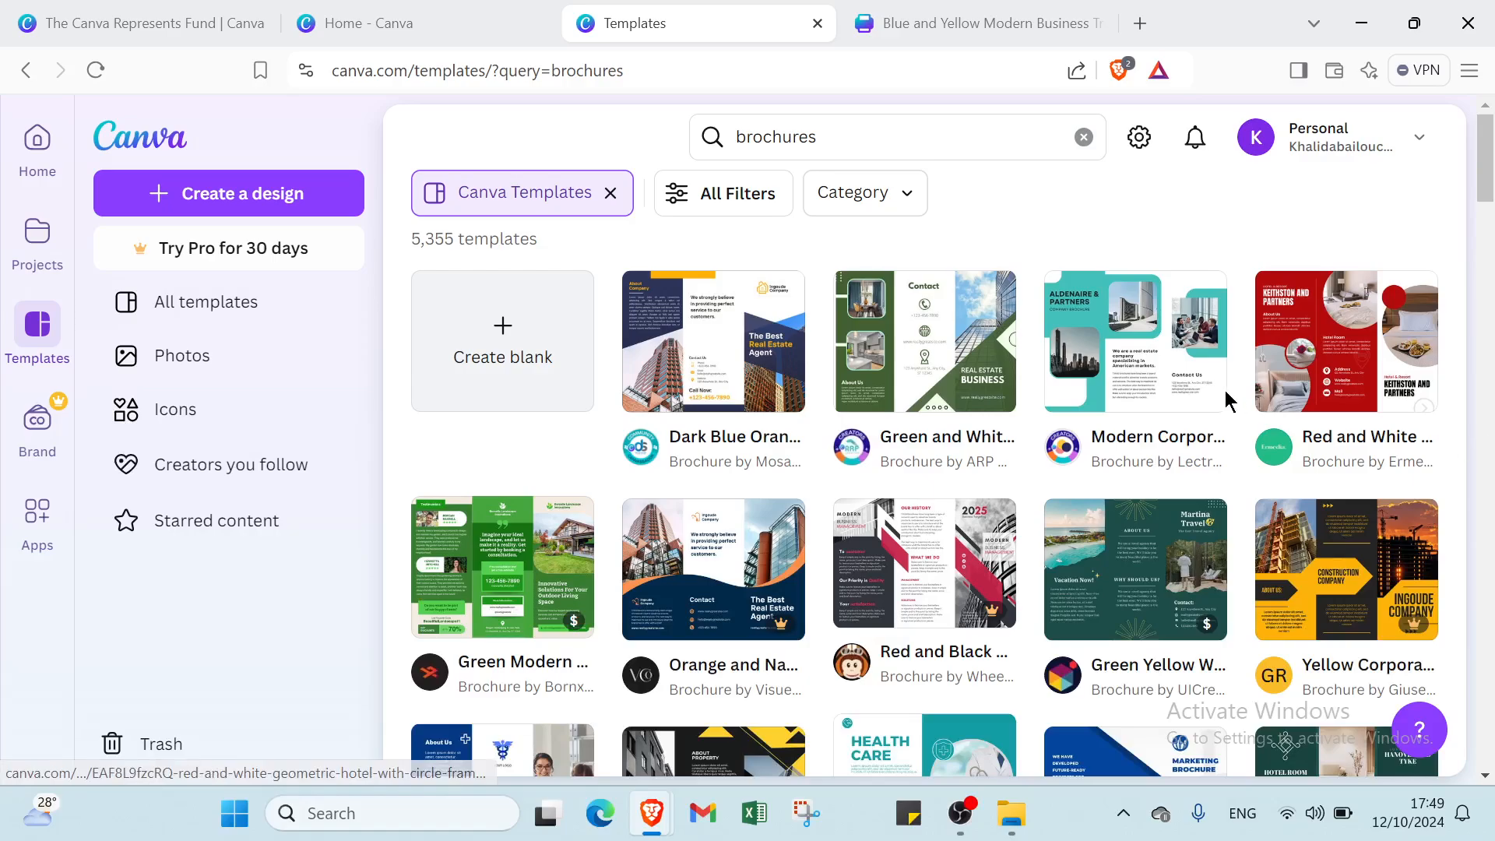
pyautogui.scroll(-4, 1187, 415)
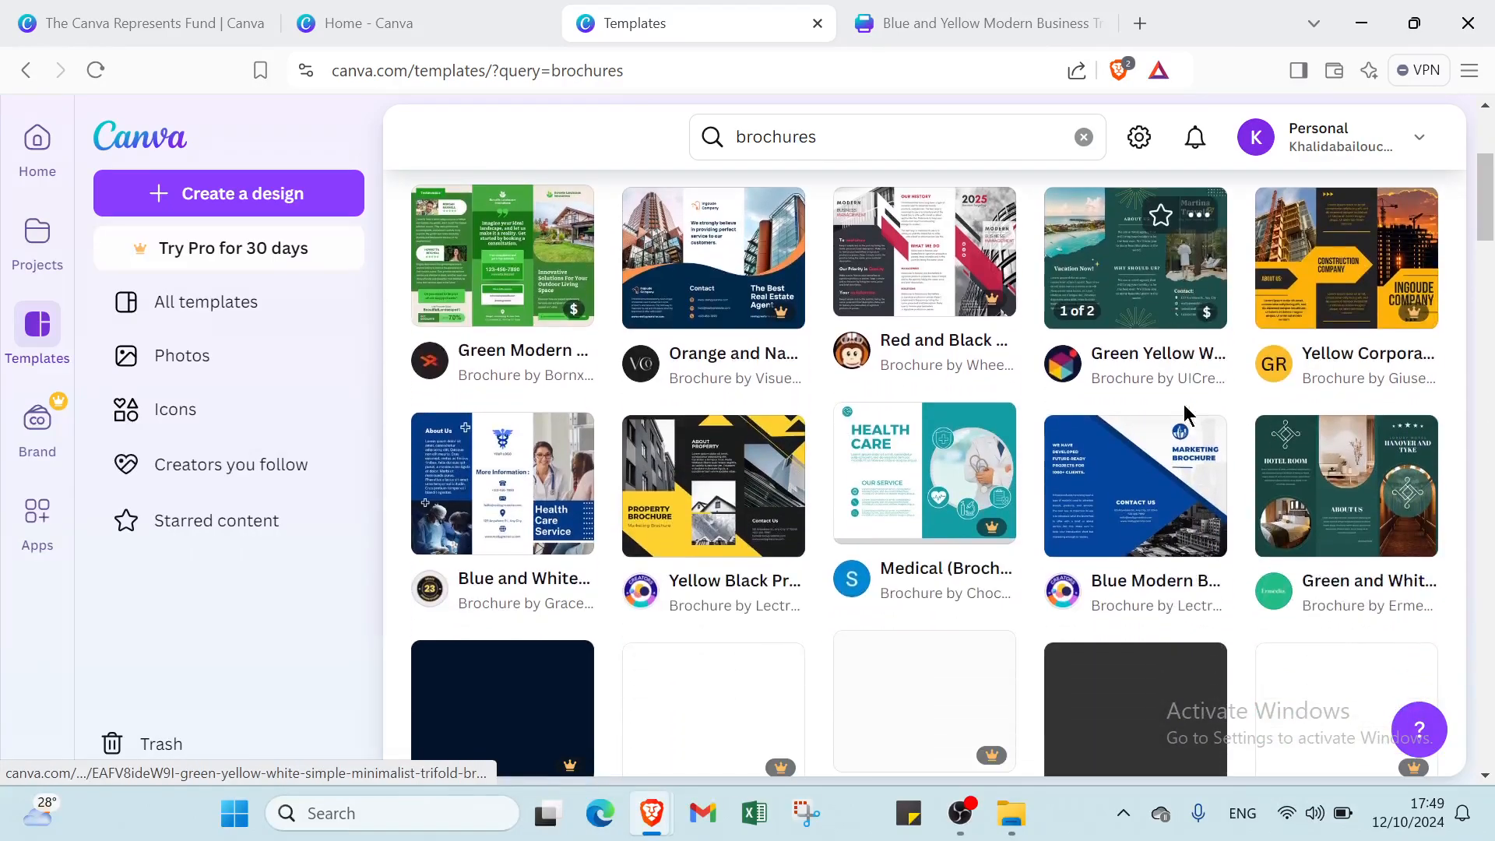
pyautogui.scroll(4, 1185, 389)
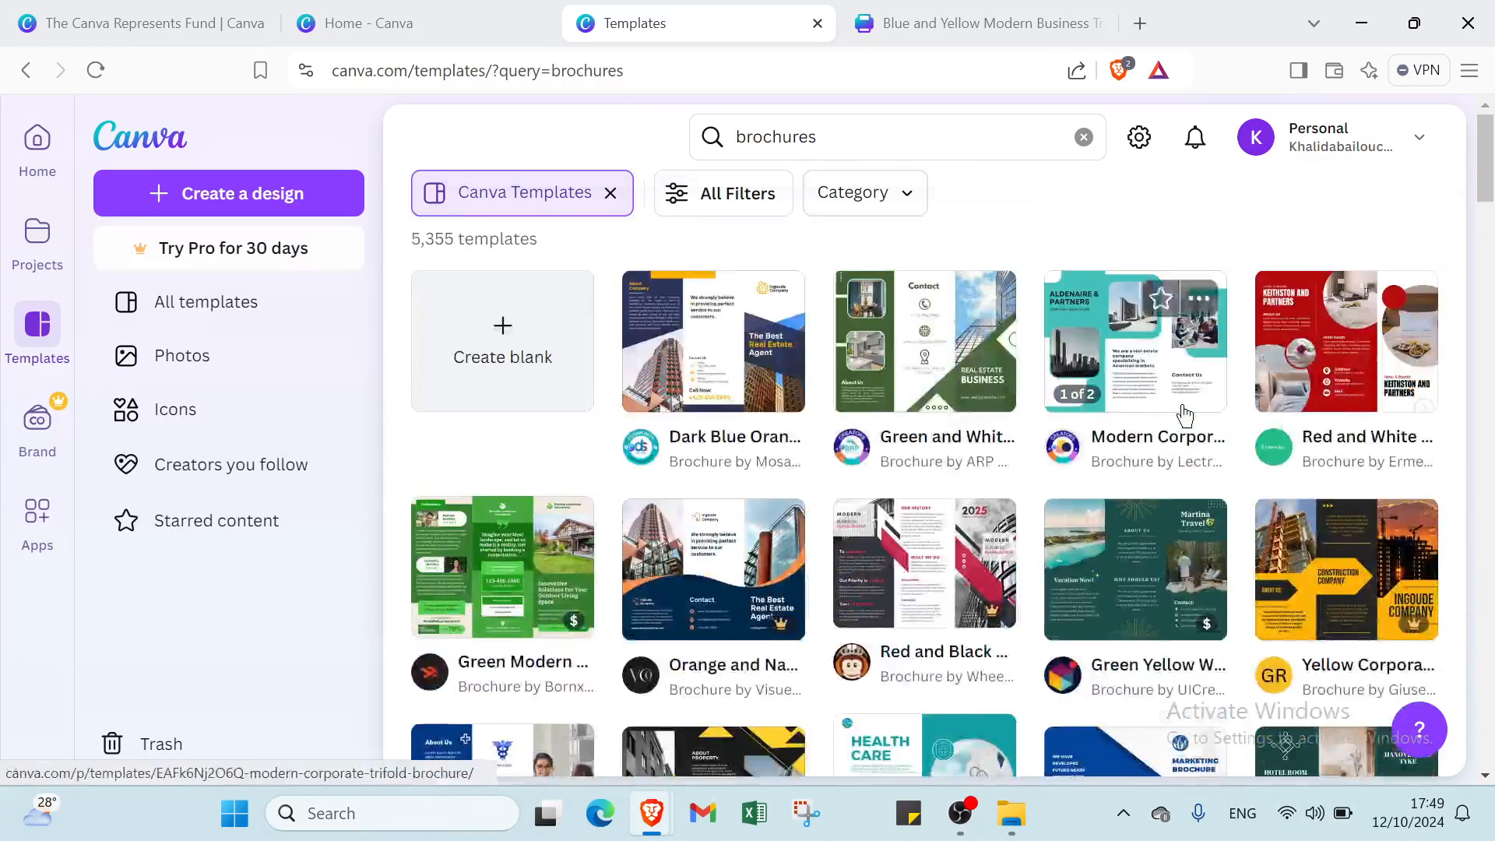
# - Open all filters for the brochure templates and expand the Business category to review its subcategories
pyautogui.click(751, 211)
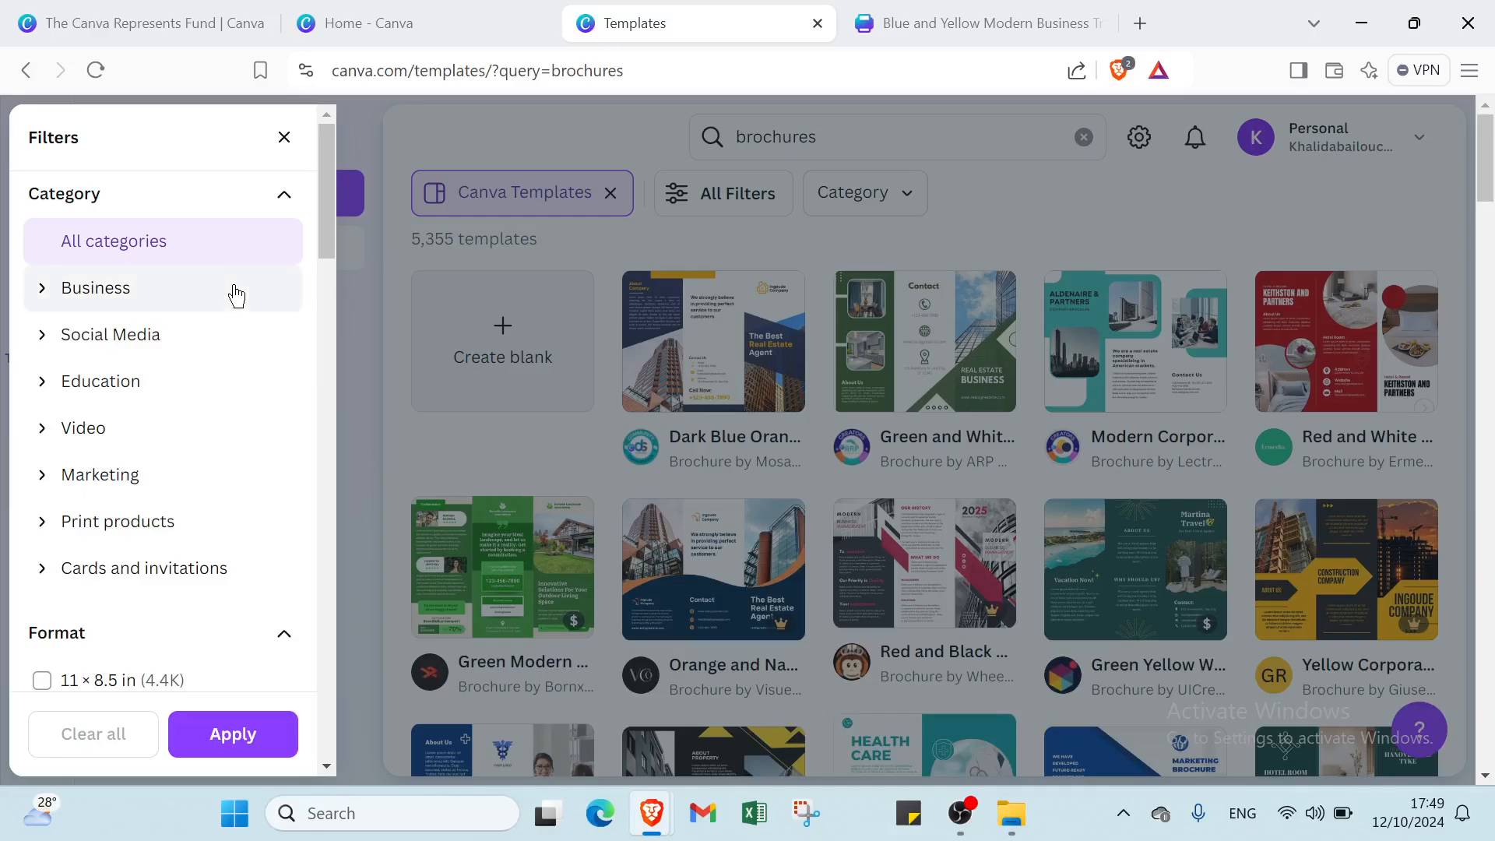
pyautogui.click(232, 297)
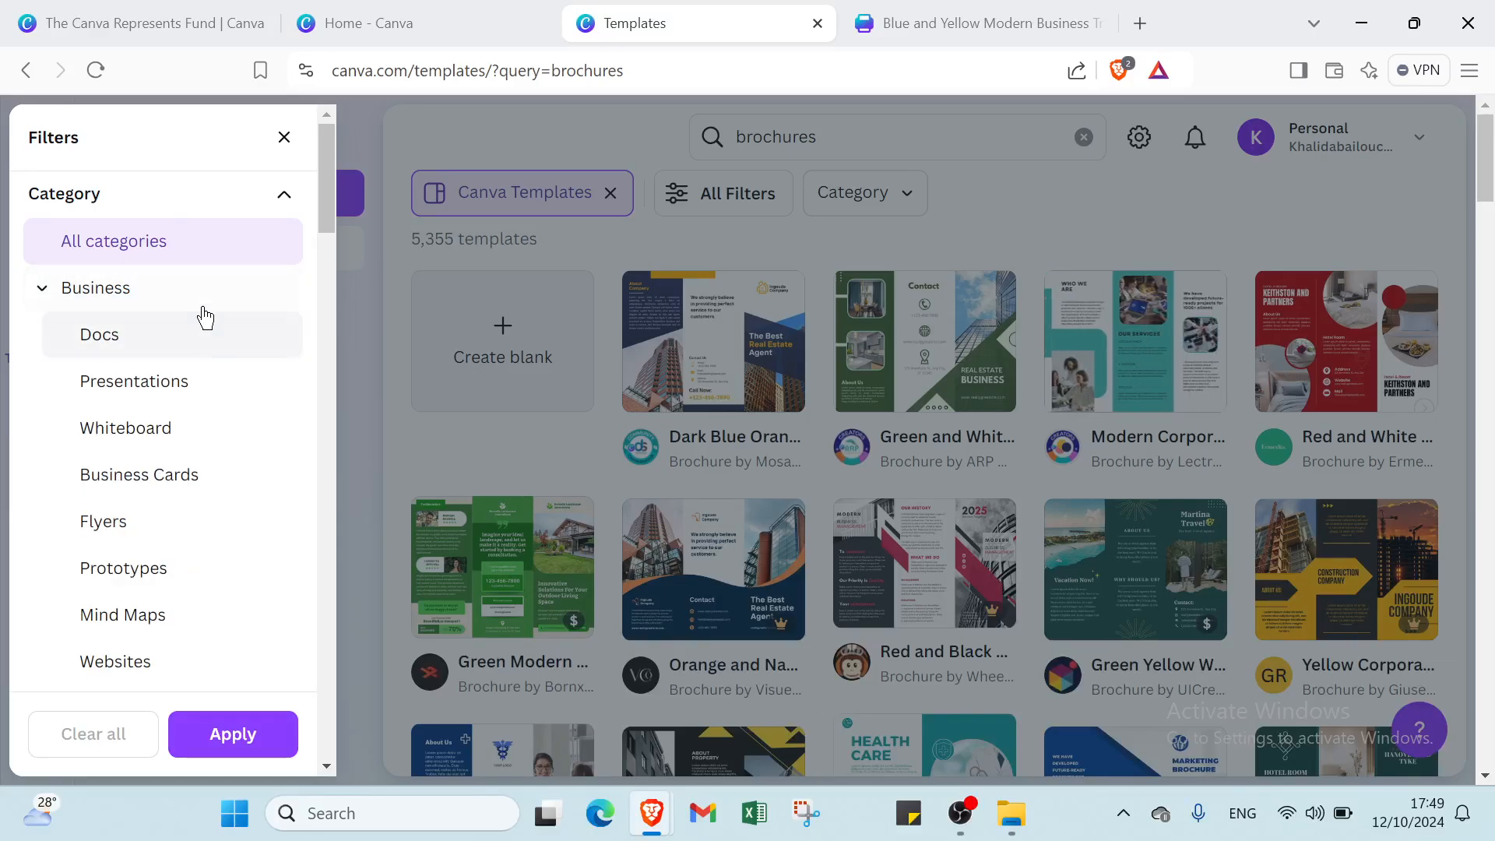
pyautogui.click(201, 302)
pyautogui.click(201, 302)
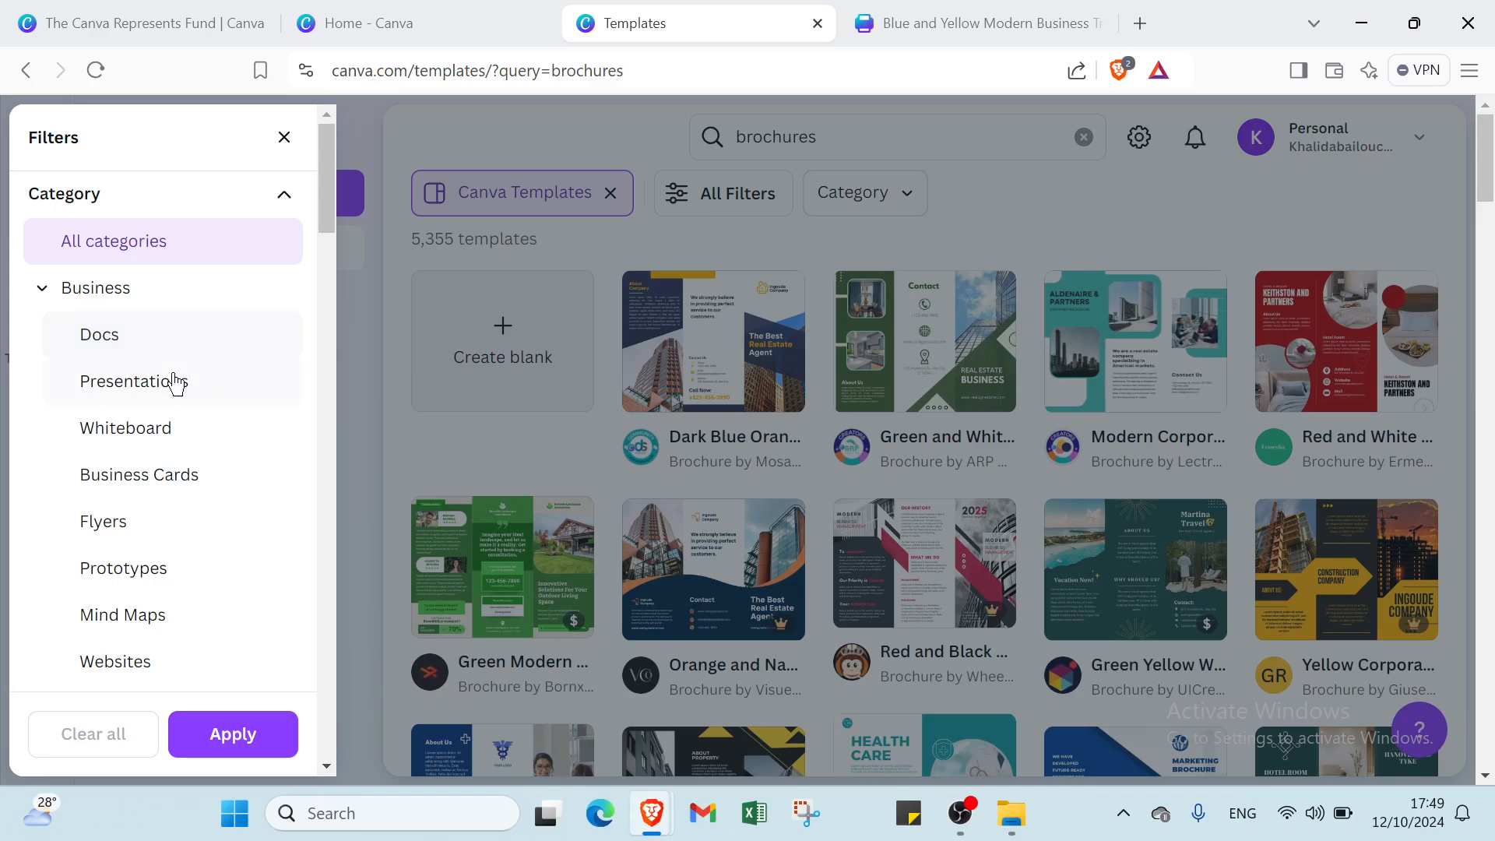
pyautogui.scroll(-1, 184, 425)
pyautogui.scroll(-1, 184, 413)
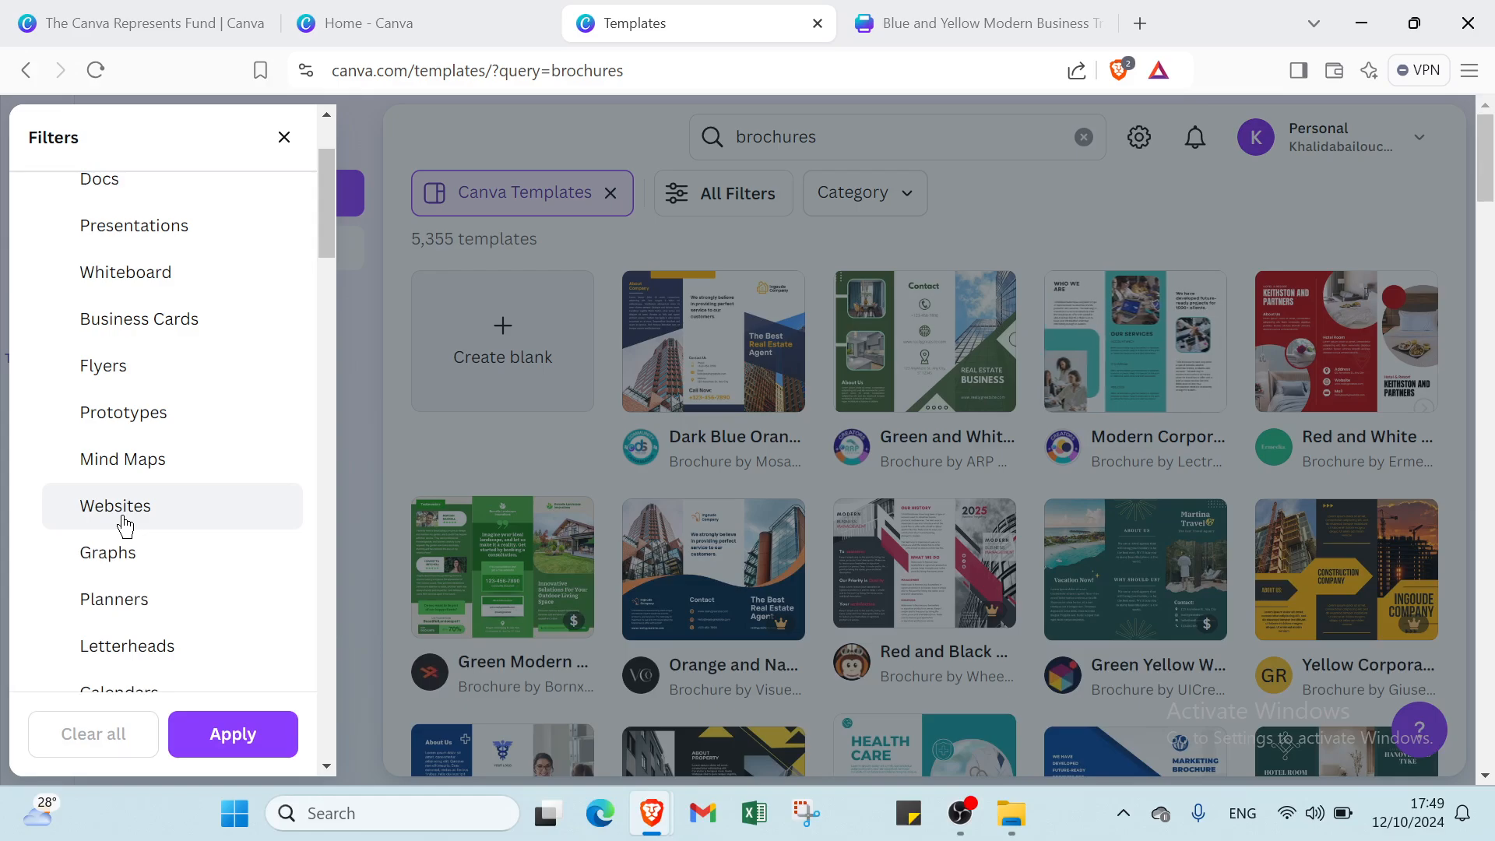
pyautogui.scroll(-3, 134, 615)
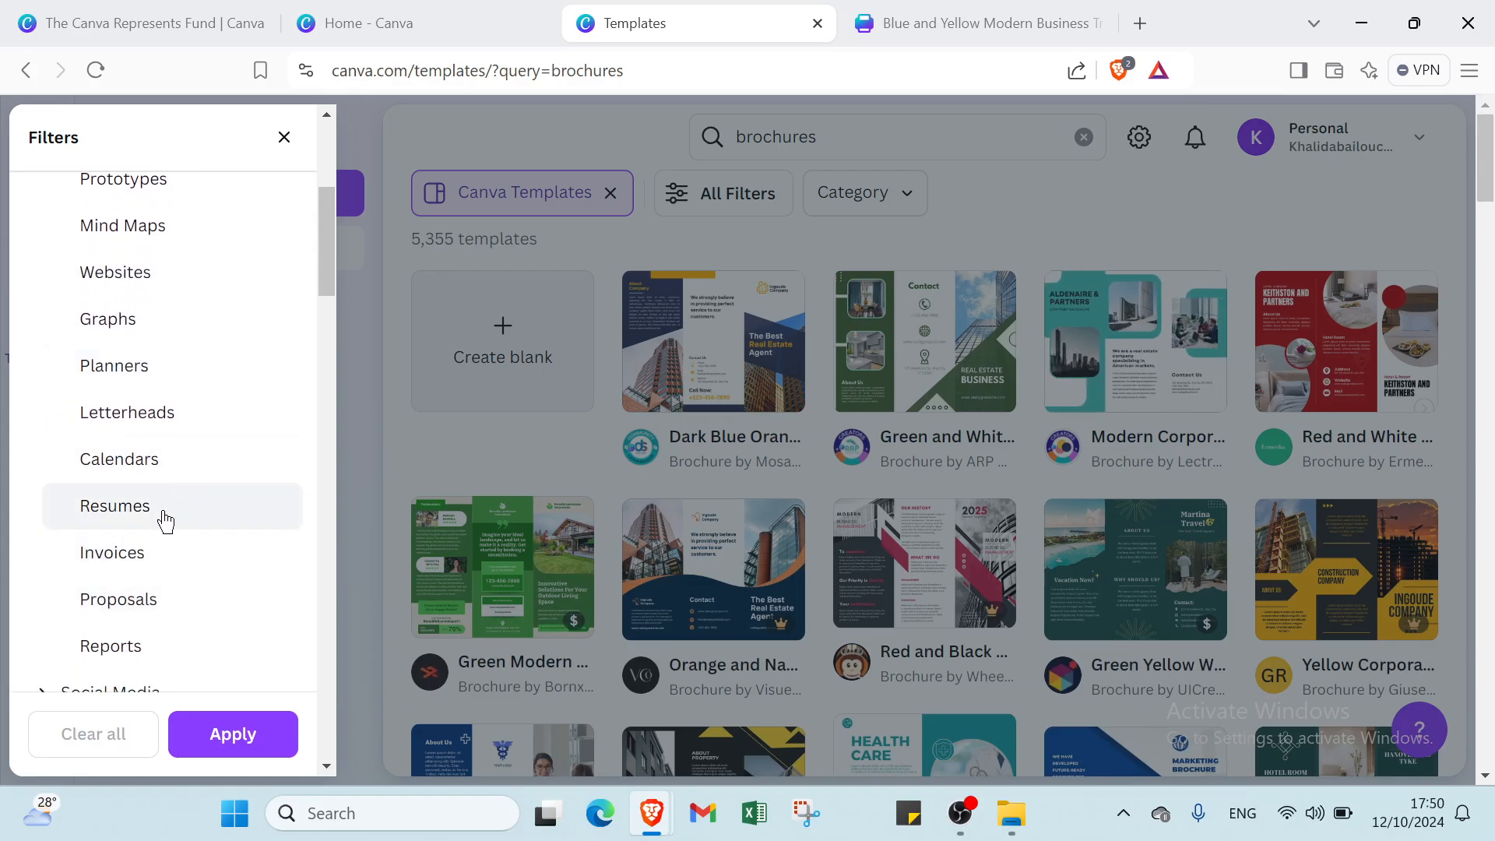
pyautogui.scroll(-2, 159, 540)
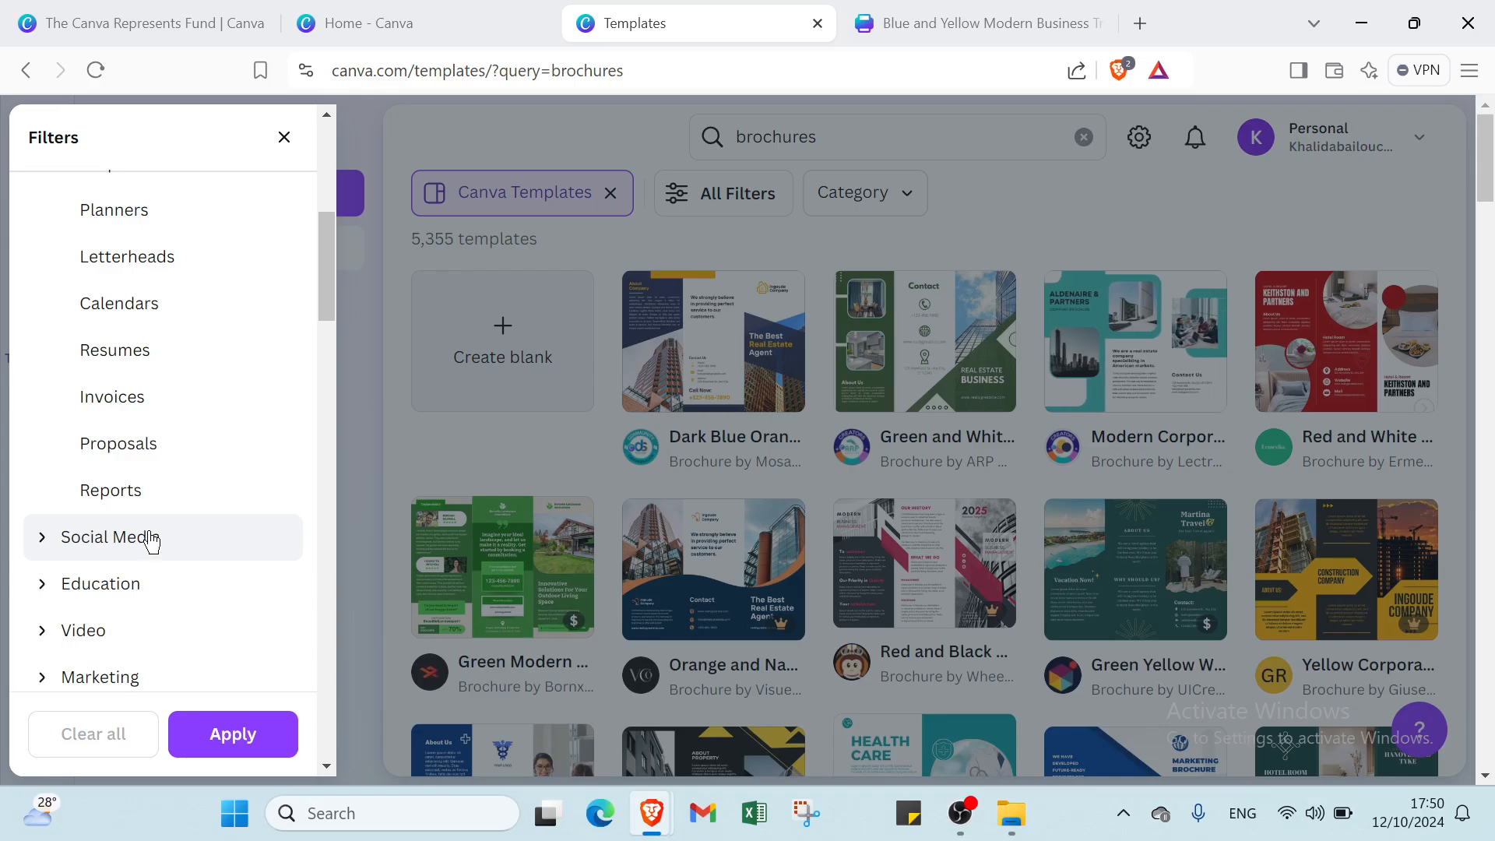
# - Expand the Social Media category in the filters and review its post, story and ad formats
pyautogui.click(151, 541)
pyautogui.scroll(-2, 151, 541)
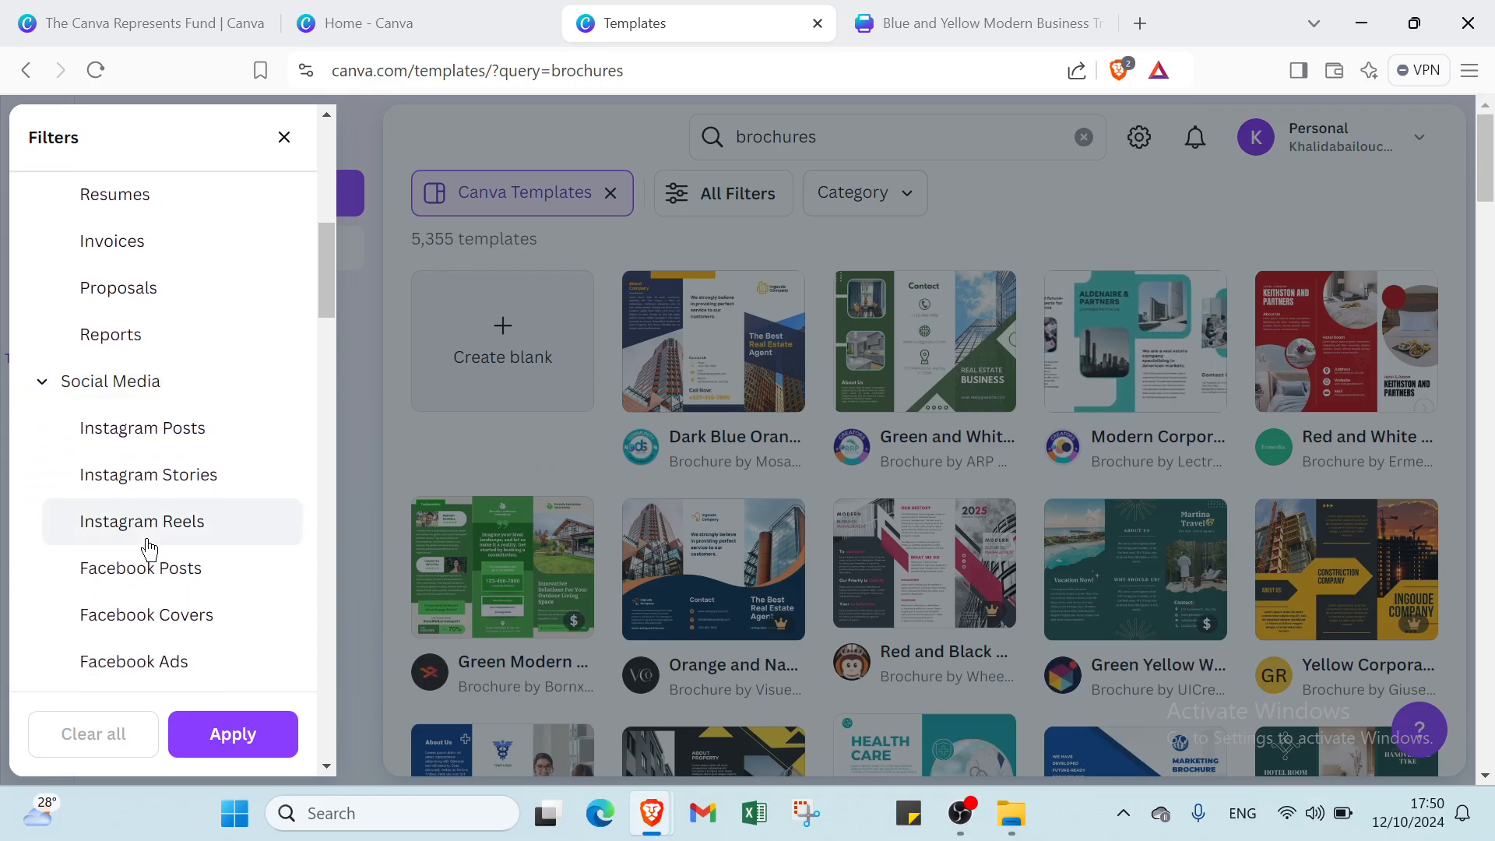
pyautogui.scroll(-2, 149, 550)
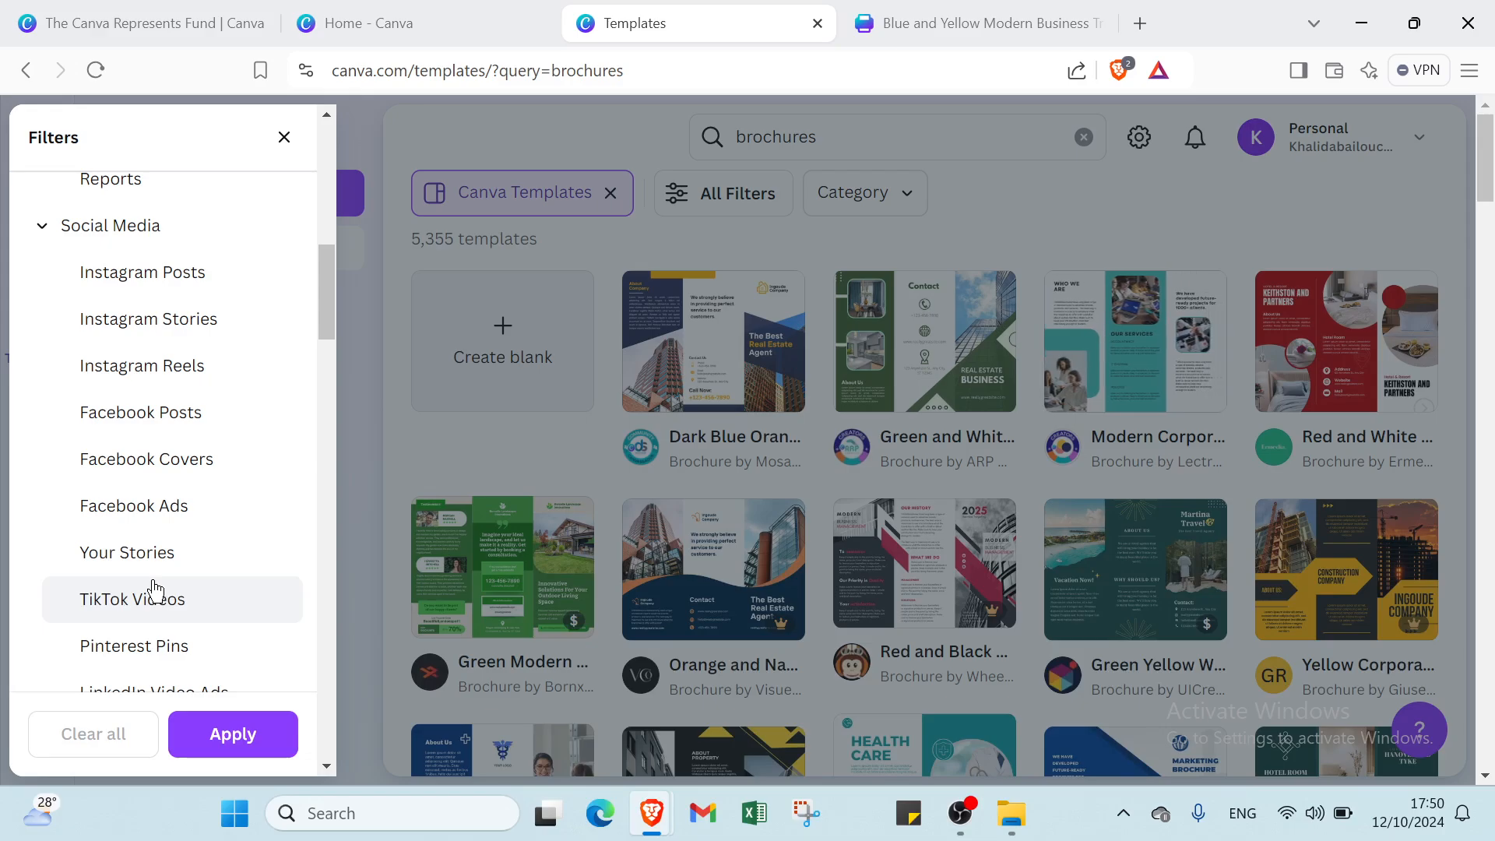
pyautogui.scroll(-3, 213, 604)
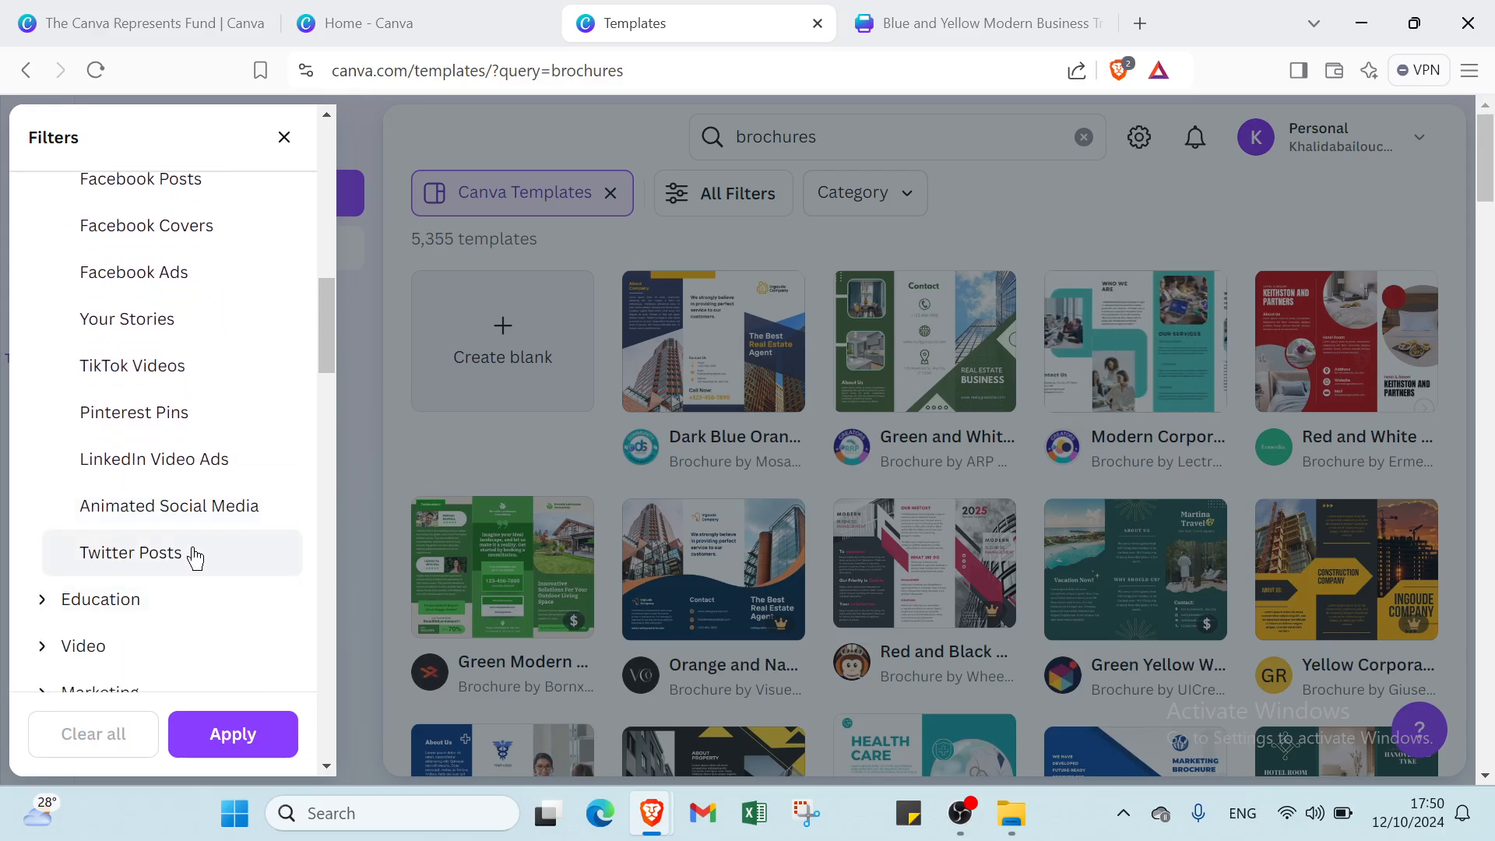
# - Expand the Education and Video categories in the filters and review their subcategories
pyautogui.click(167, 600)
pyautogui.scroll(-3, 167, 595)
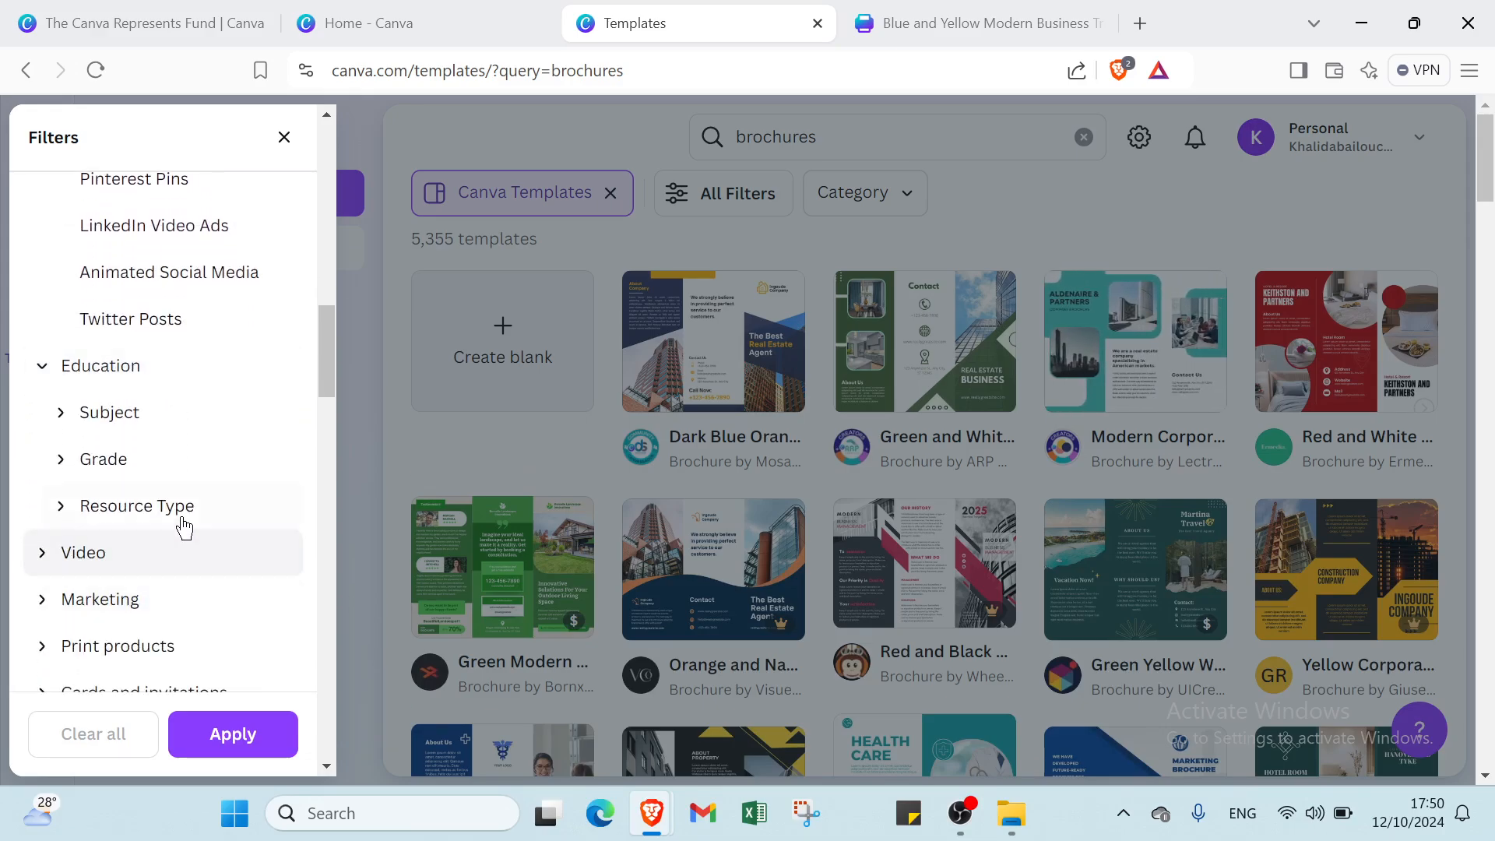
pyautogui.click(168, 550)
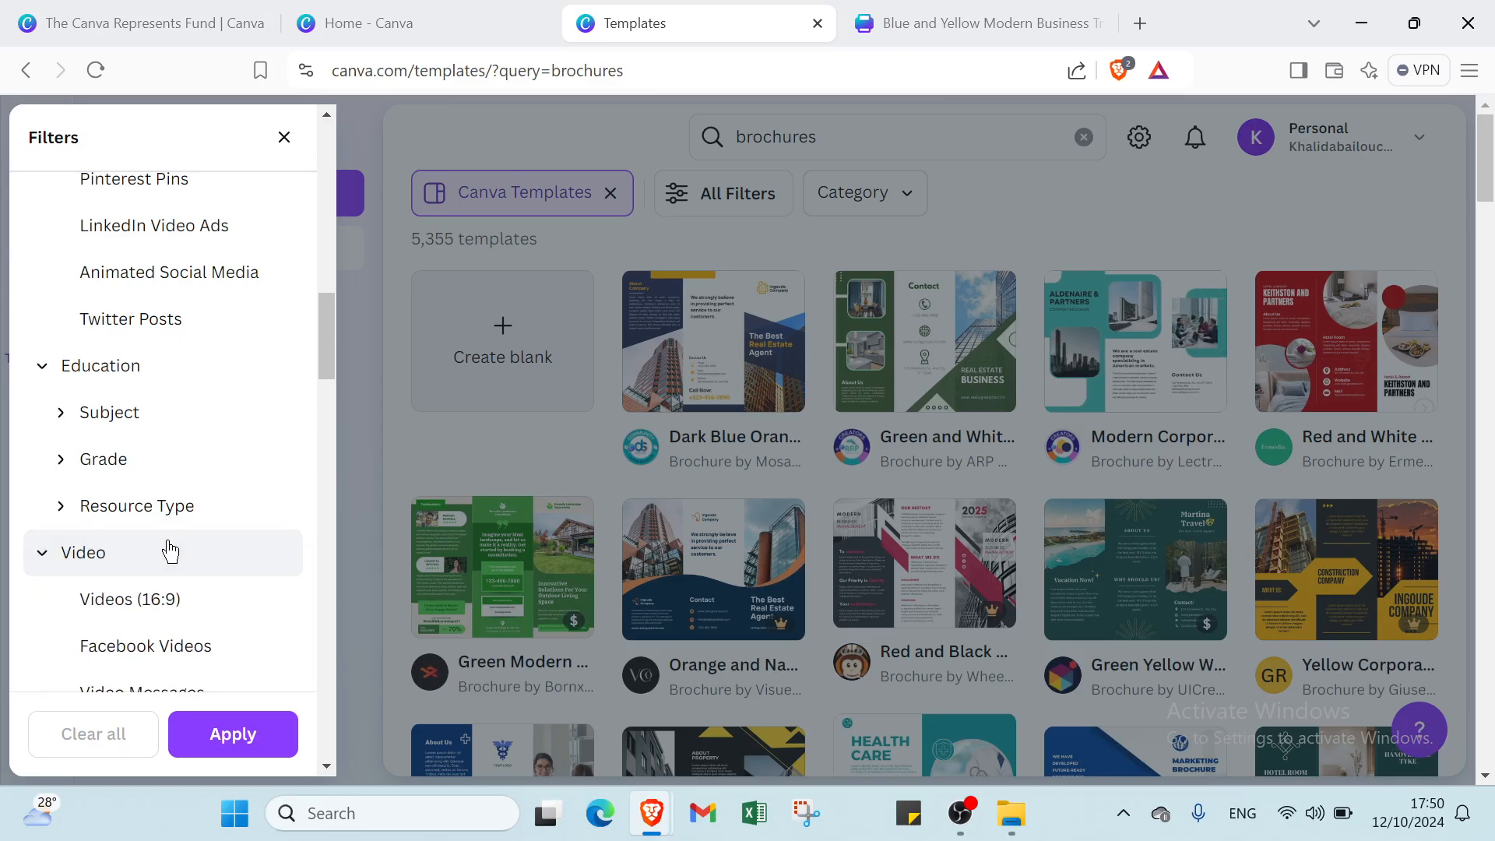
pyautogui.scroll(-2, 191, 549)
pyautogui.scroll(-2, 212, 548)
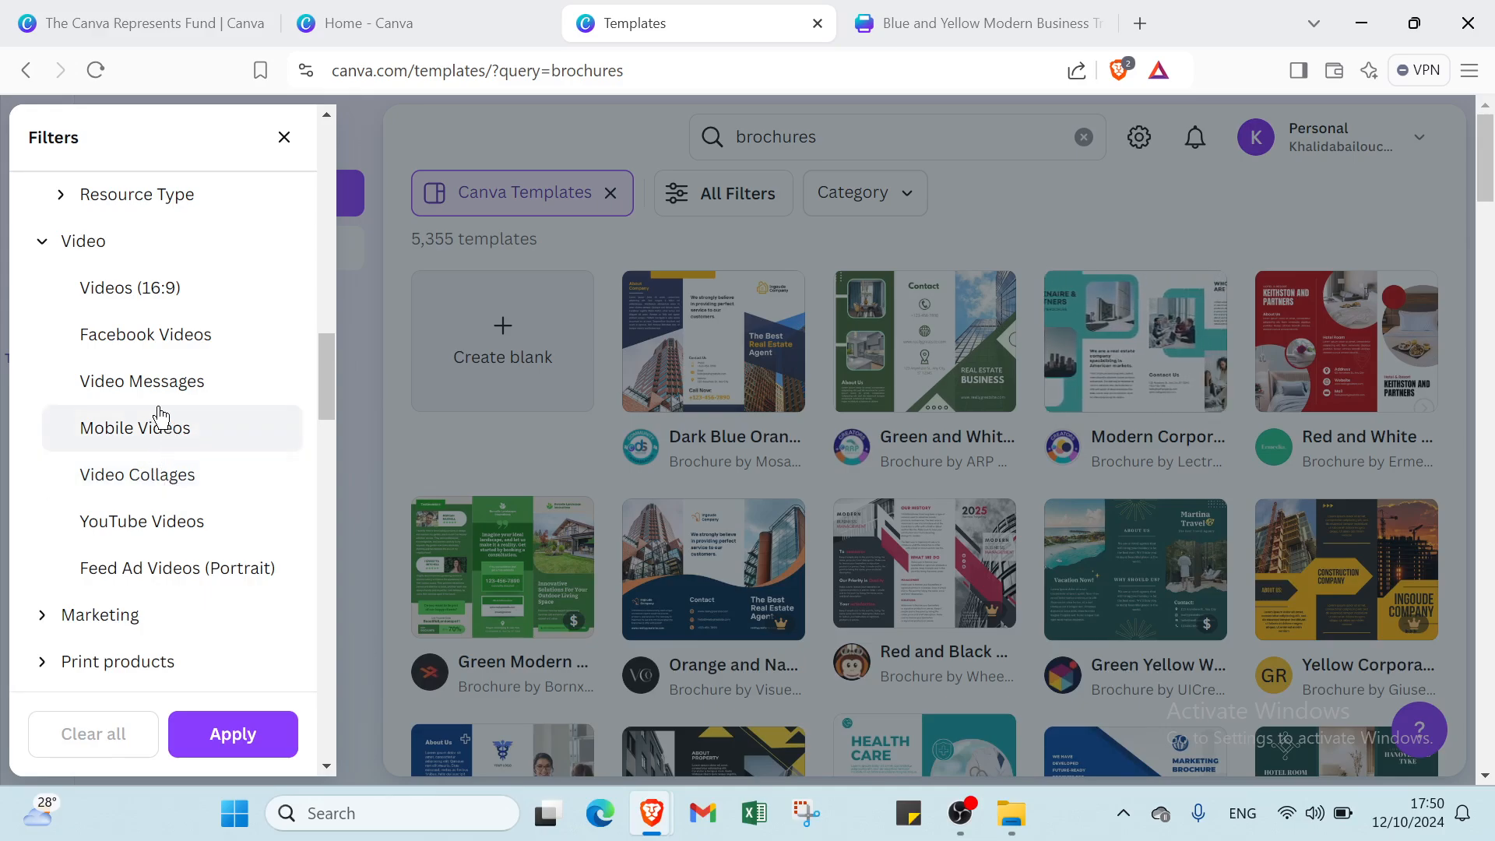
pyautogui.scroll(-2, 144, 436)
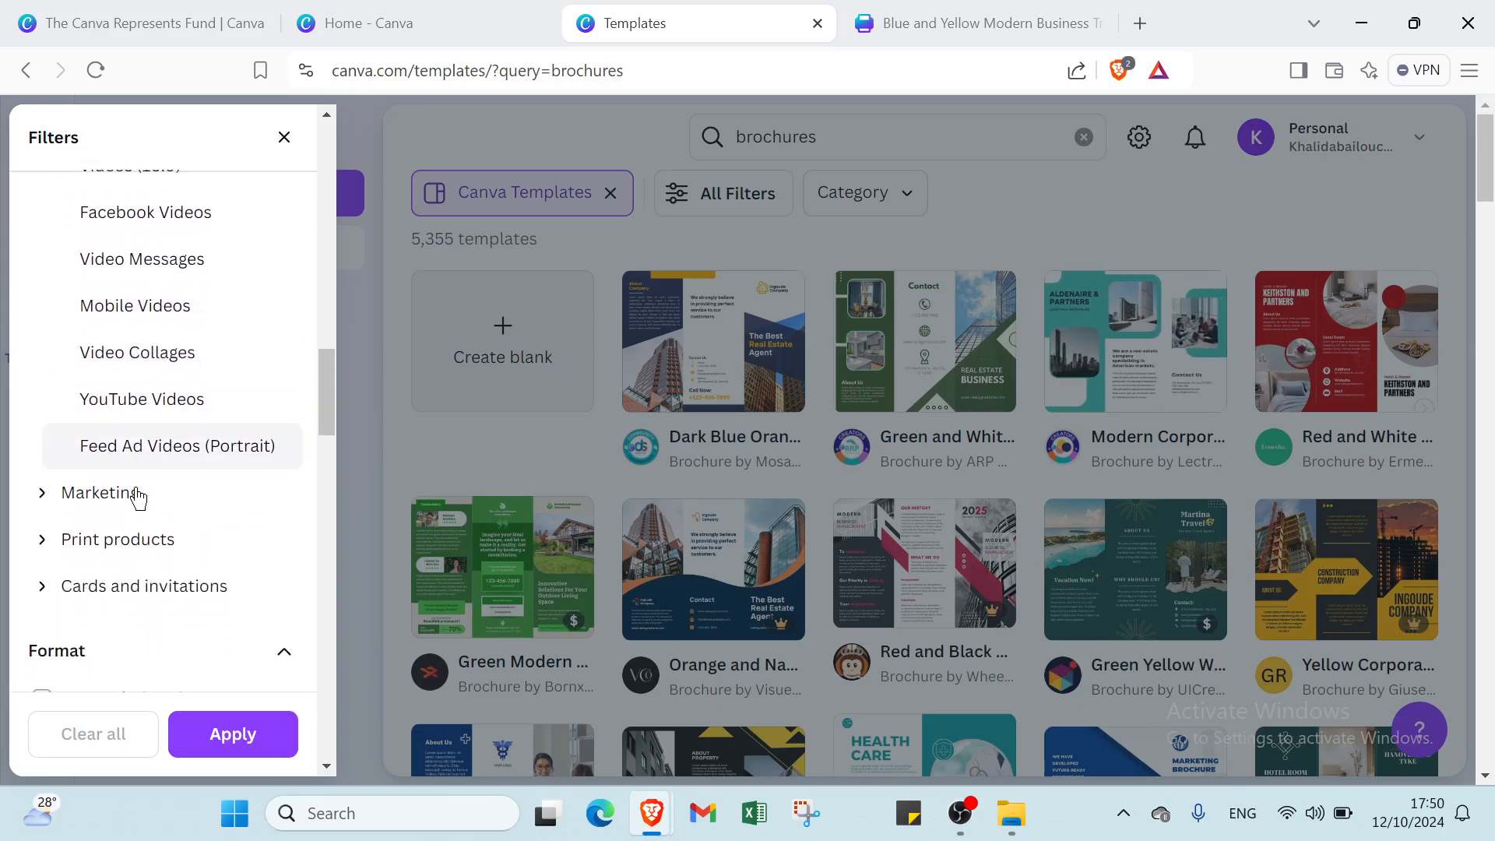
# - Expand the Marketing category and select Brochures as the template category filter
pyautogui.click(133, 462)
pyautogui.scroll(-1, 142, 522)
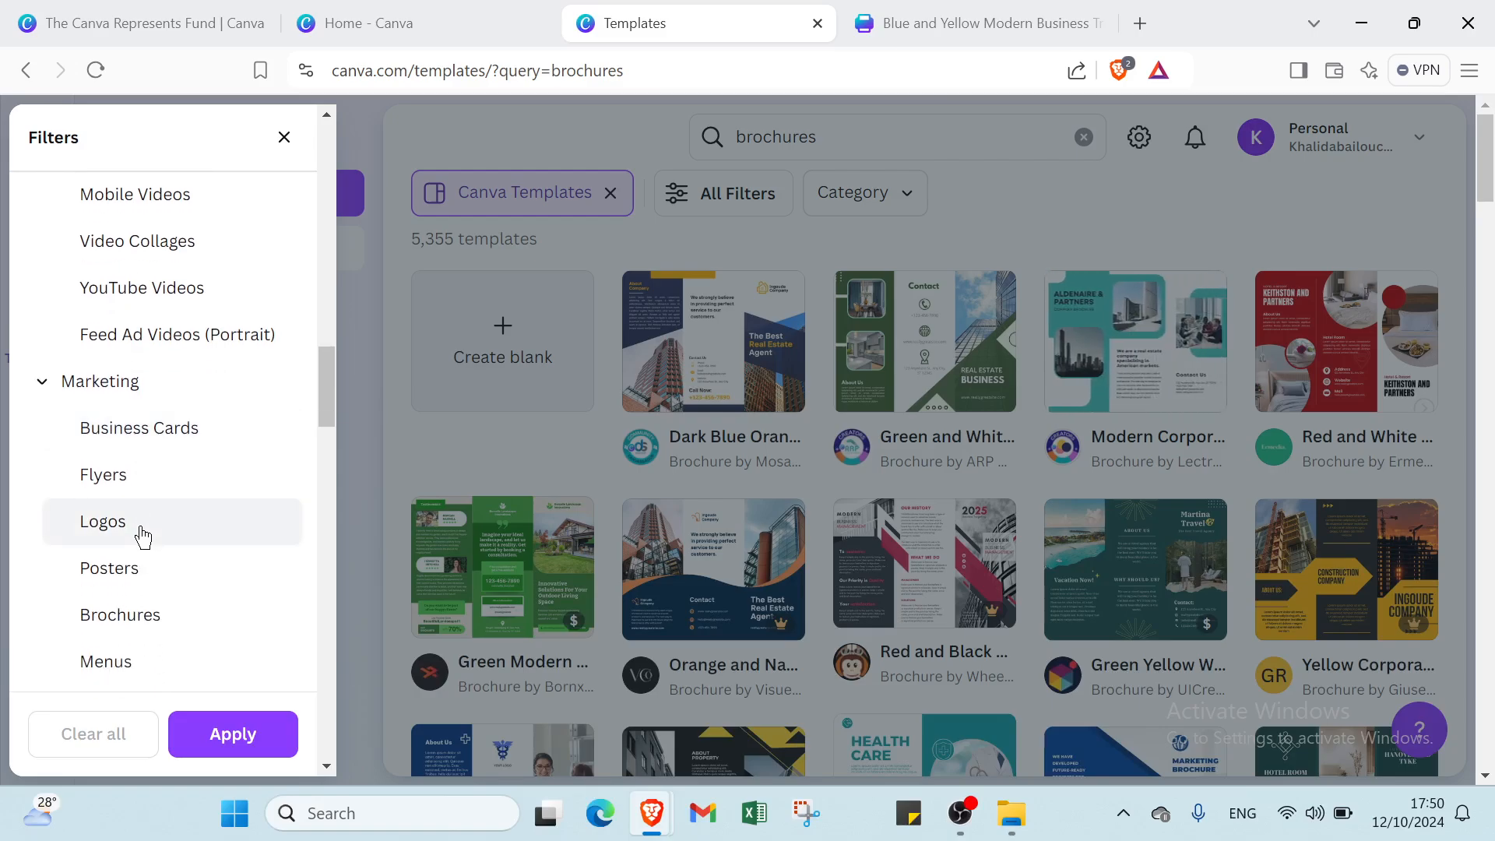
pyautogui.click(146, 619)
pyautogui.scroll(-2, 145, 615)
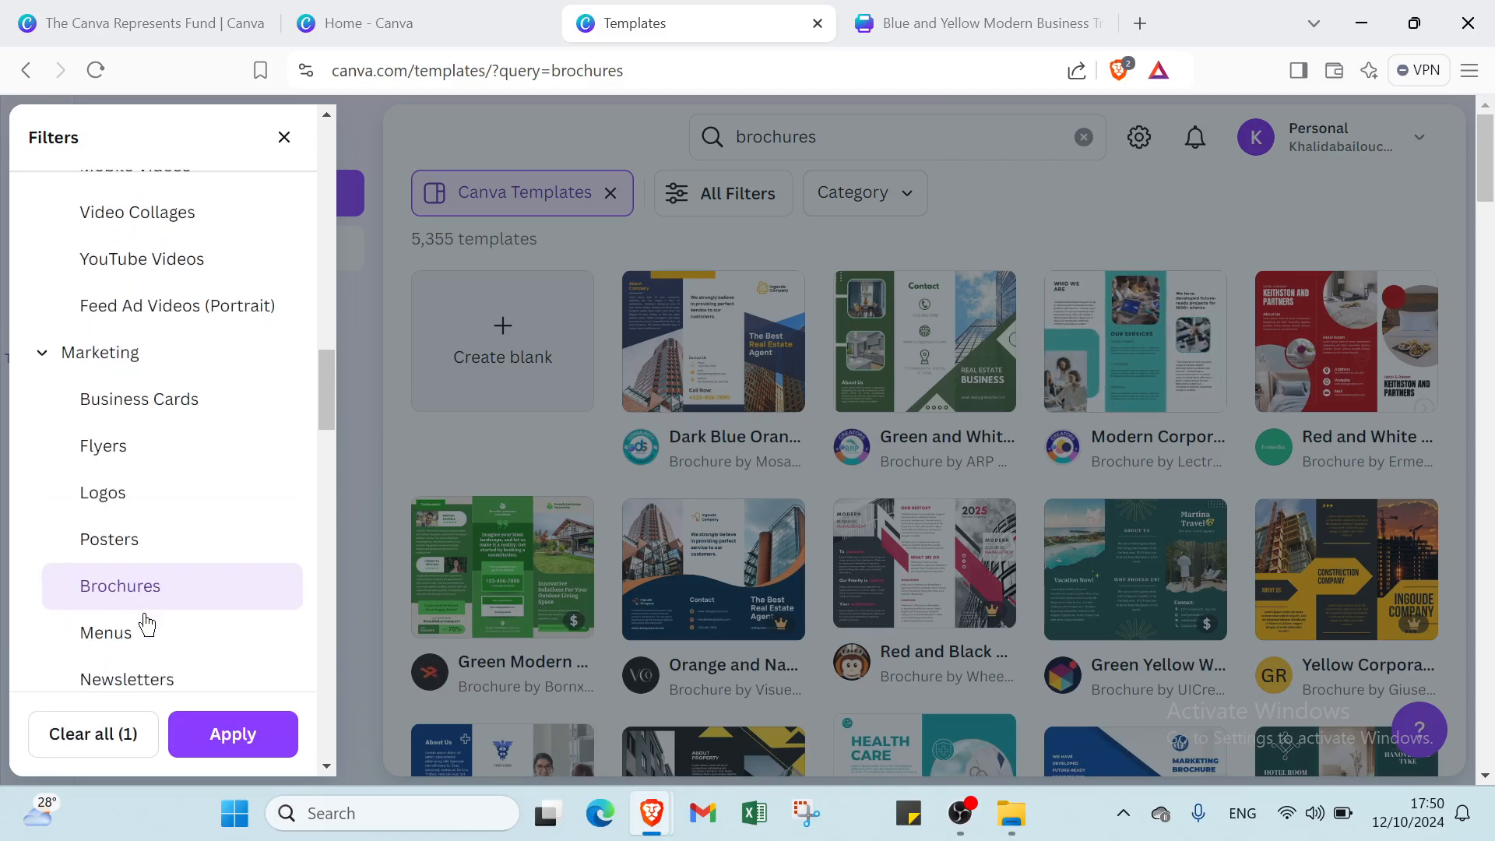
# - Expand the Print products category and select Brochures under Marketing materials as the template category filter
pyautogui.scroll(-2, 148, 586)
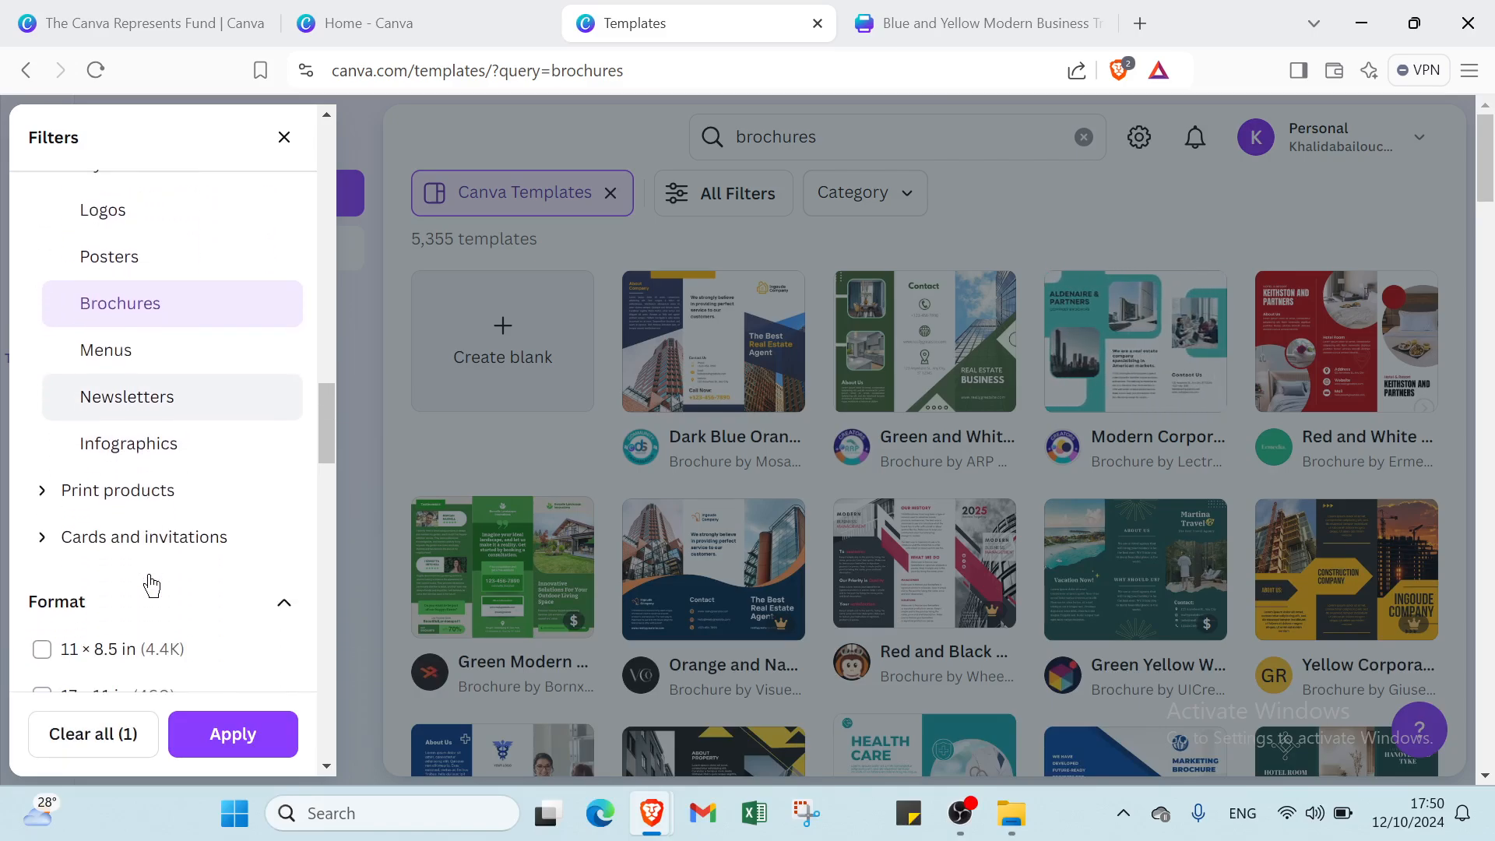
pyautogui.click(184, 508)
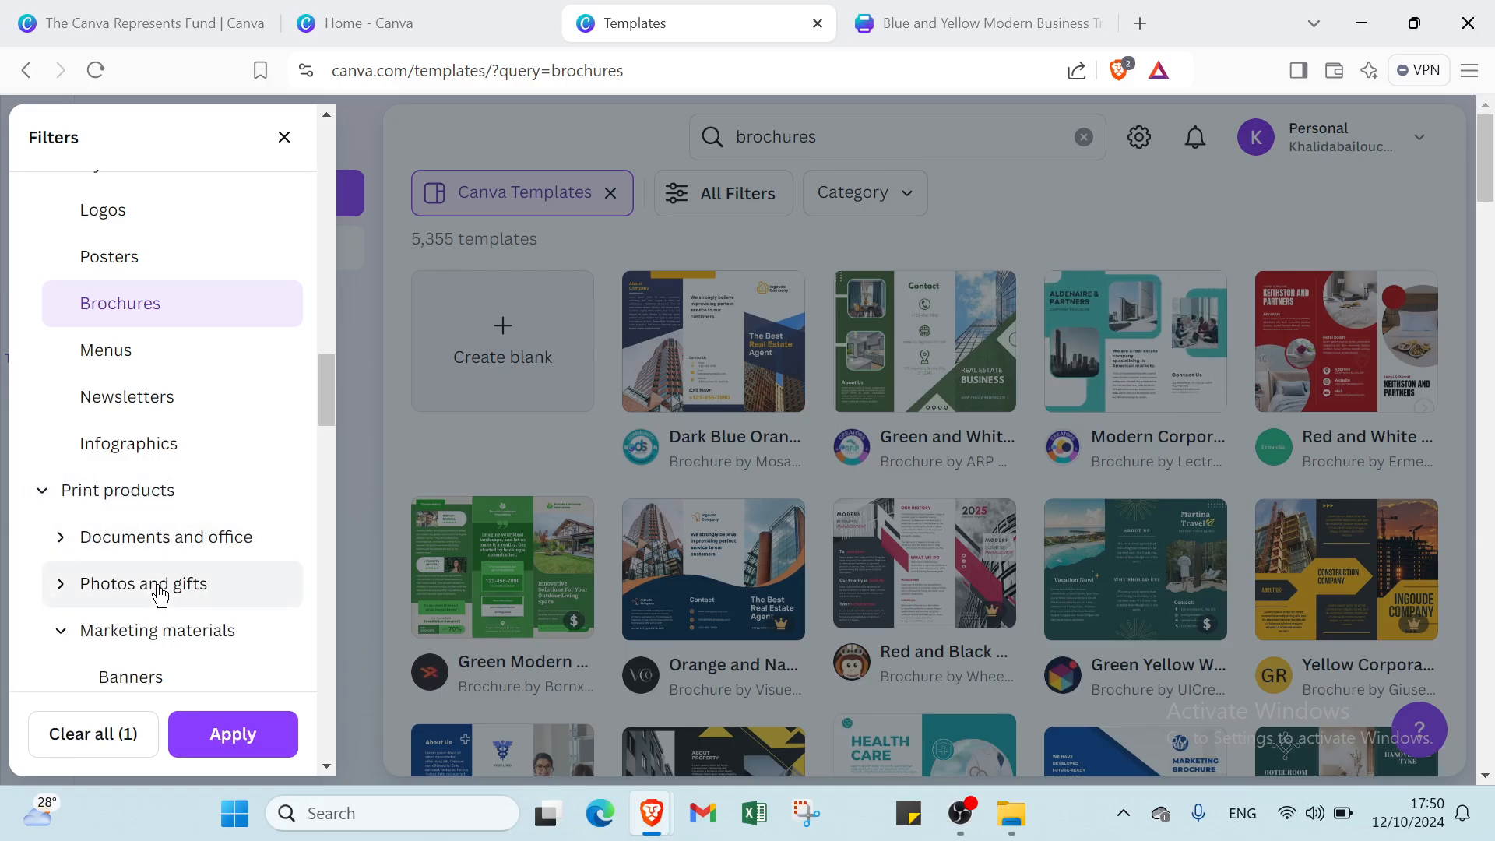
pyautogui.scroll(-1, 145, 607)
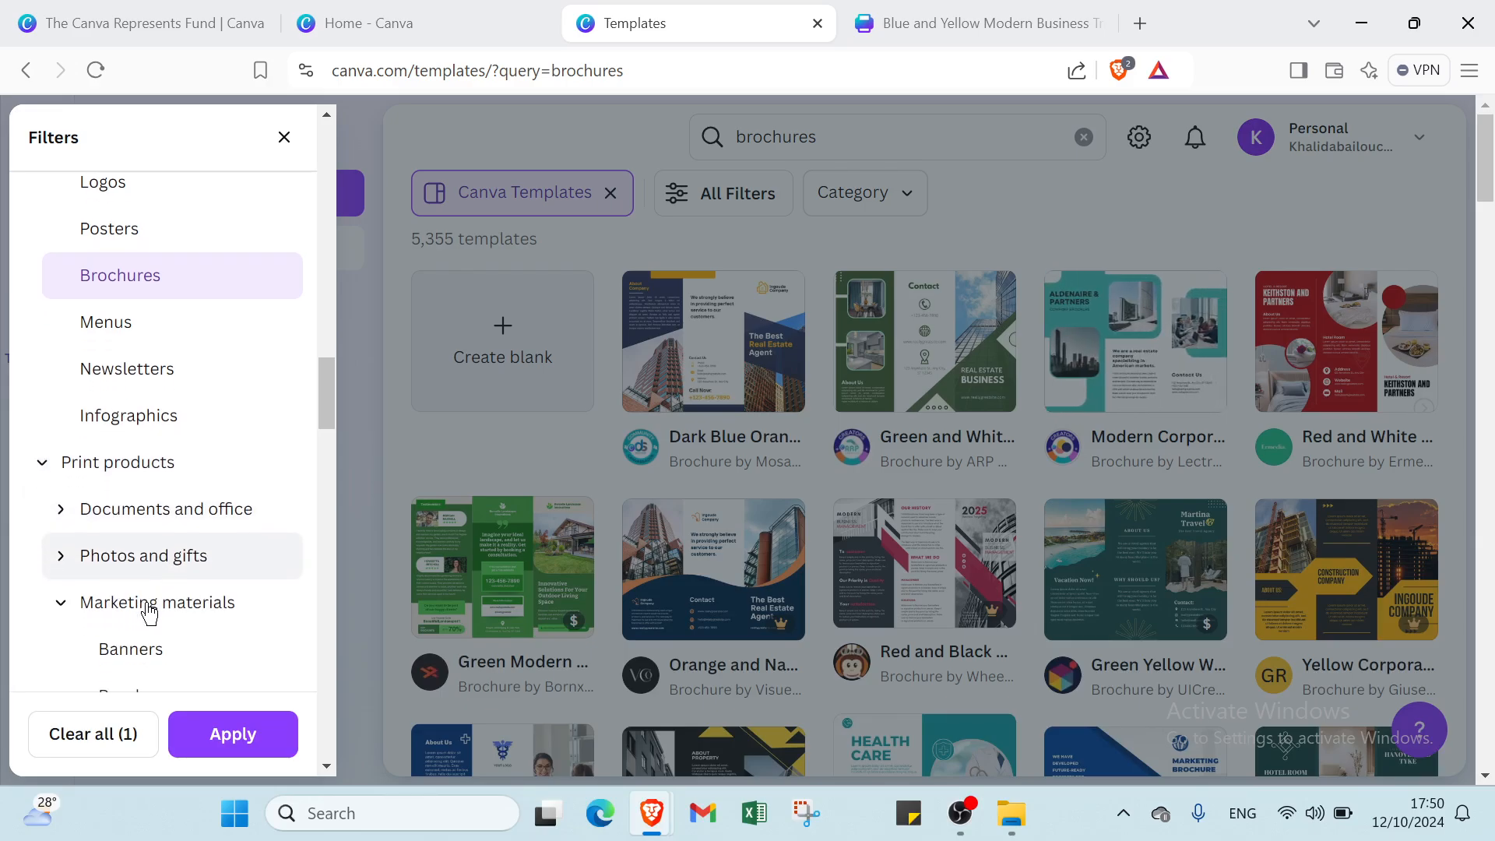
pyautogui.scroll(-2, 146, 615)
pyautogui.scroll(-1, 146, 624)
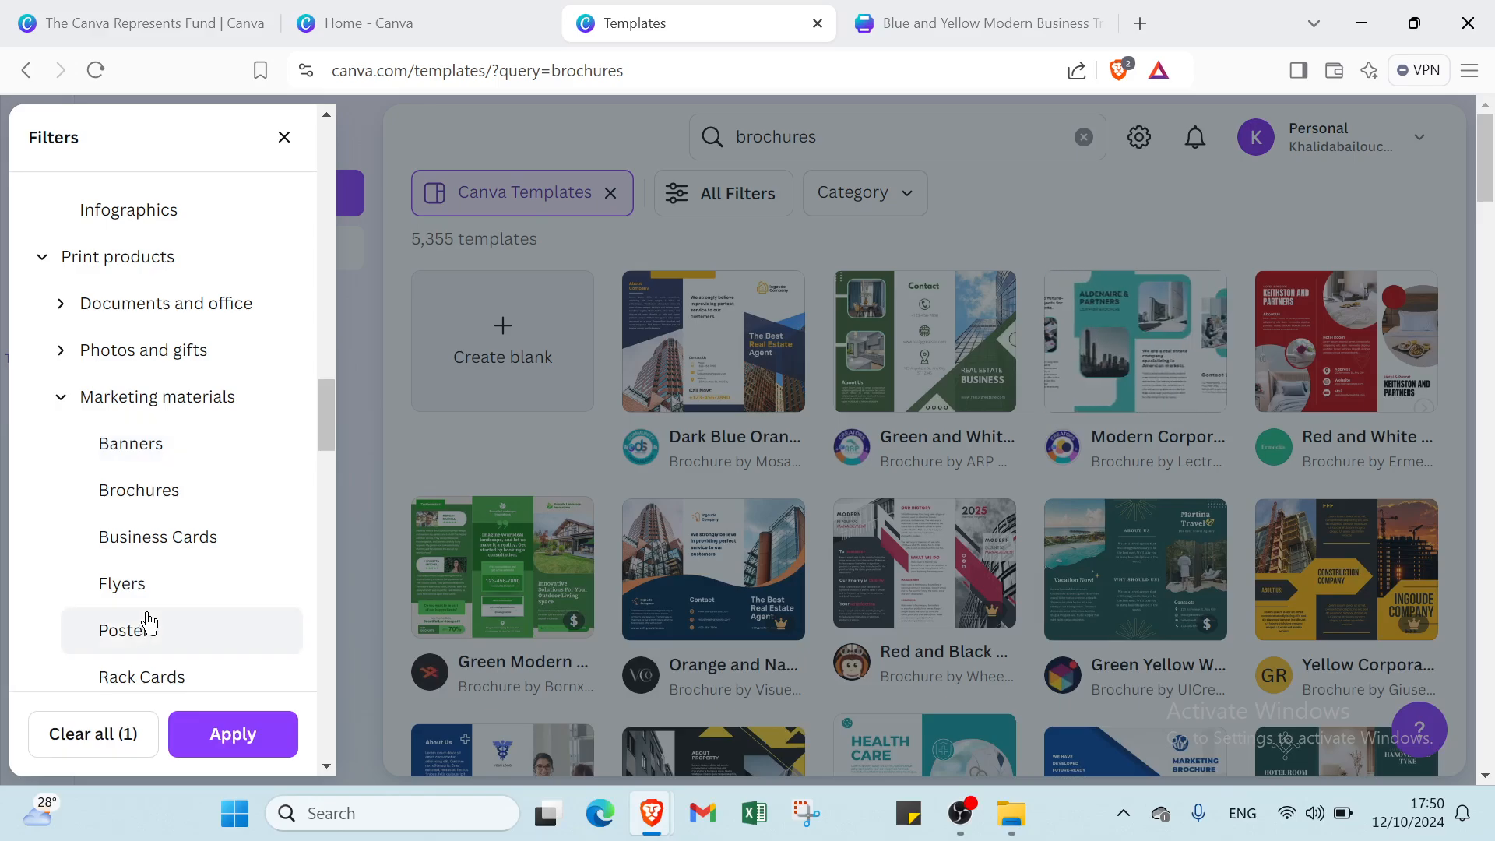
pyautogui.click(195, 503)
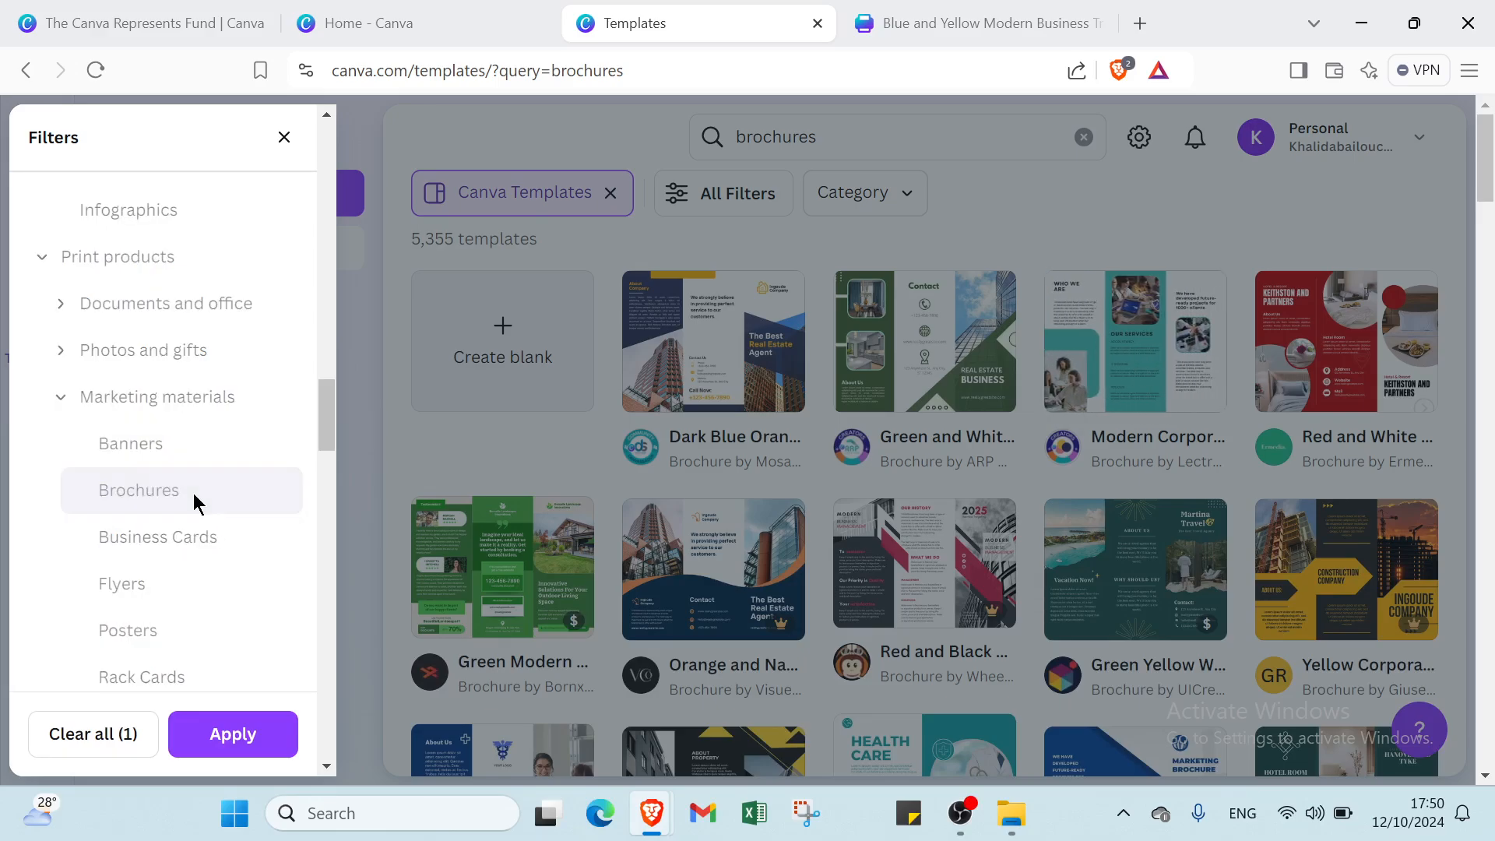
# - Expand the Cards and invites and the Stickers and packaging categories in the filters and review their subcategories
pyautogui.scroll(-2, 171, 565)
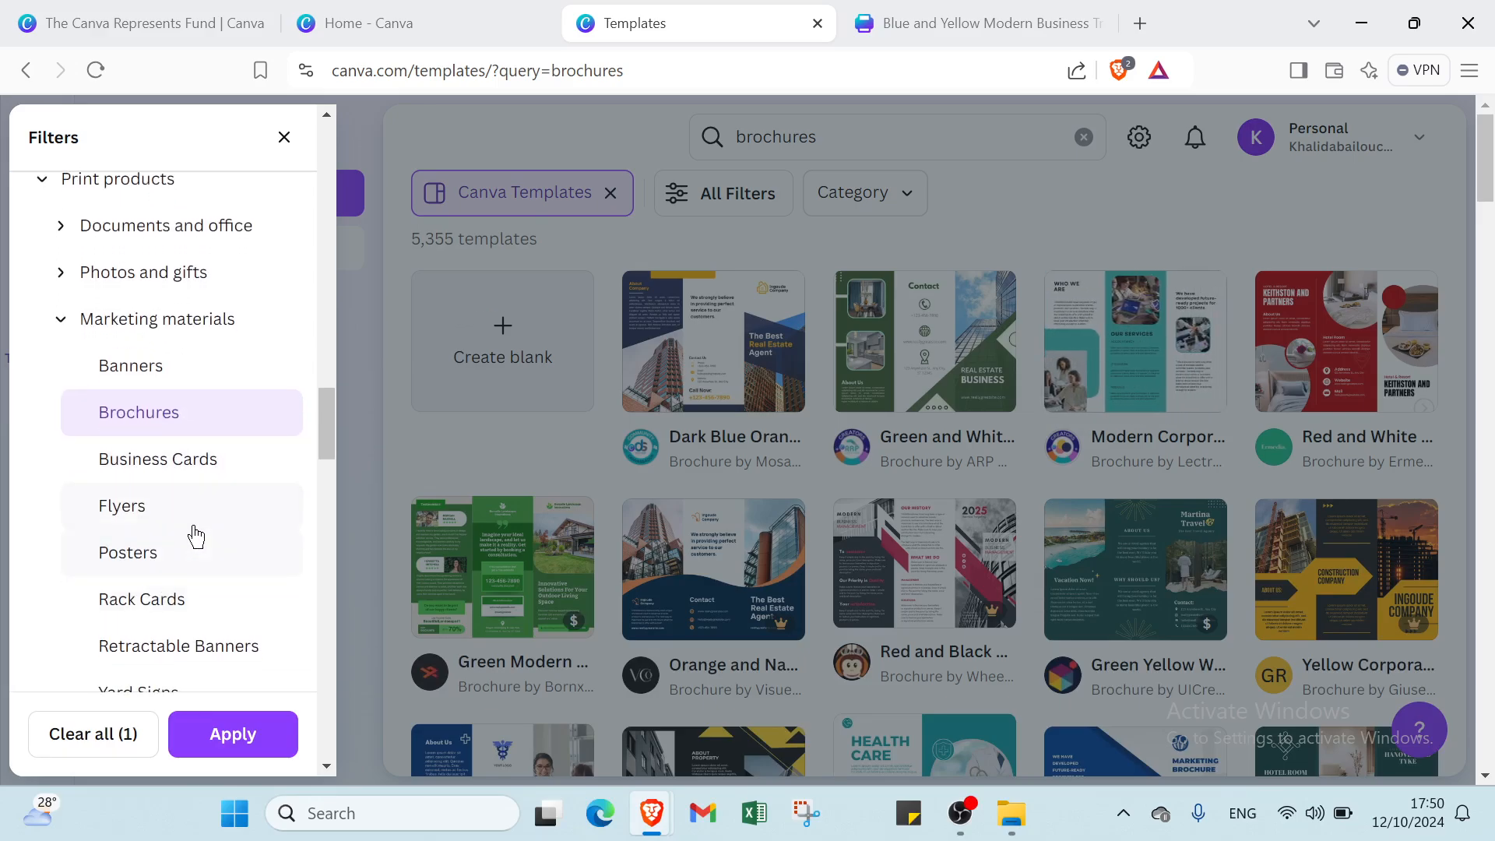
pyautogui.scroll(-3, 194, 534)
pyautogui.scroll(-4, 196, 537)
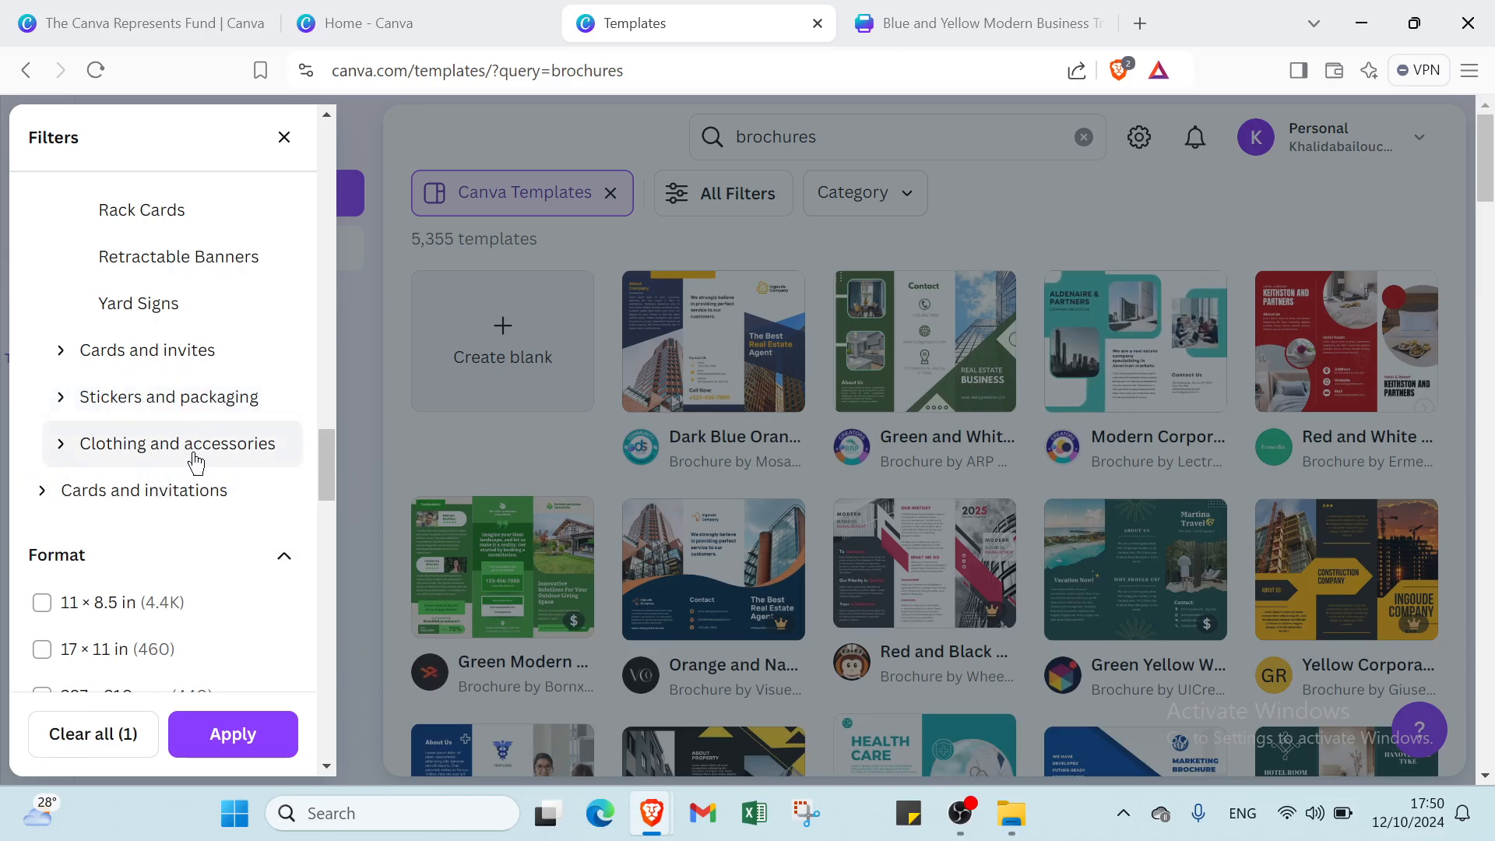
pyautogui.click(199, 351)
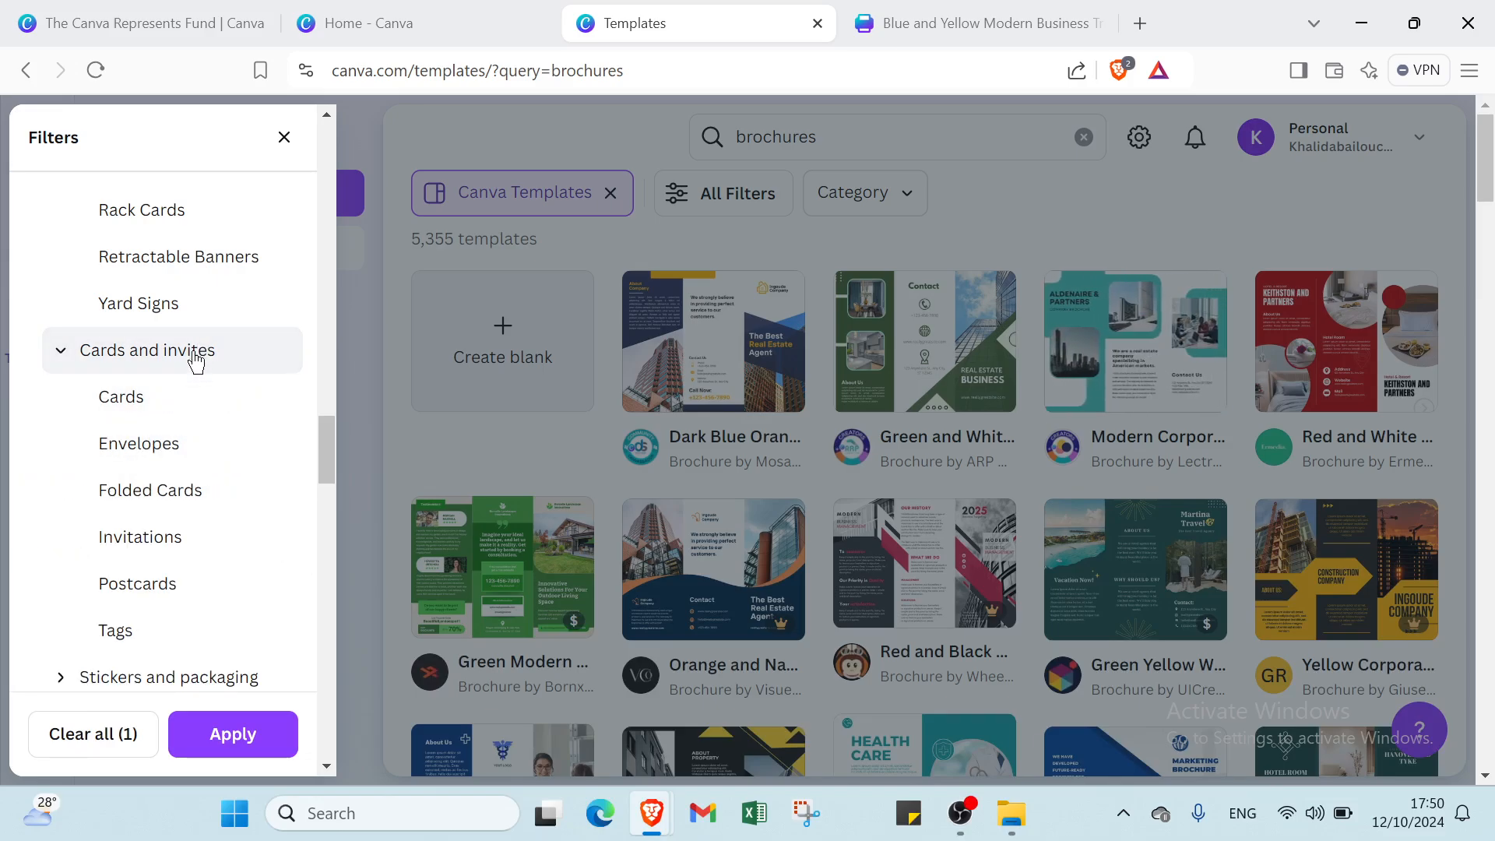
pyautogui.scroll(-3, 152, 488)
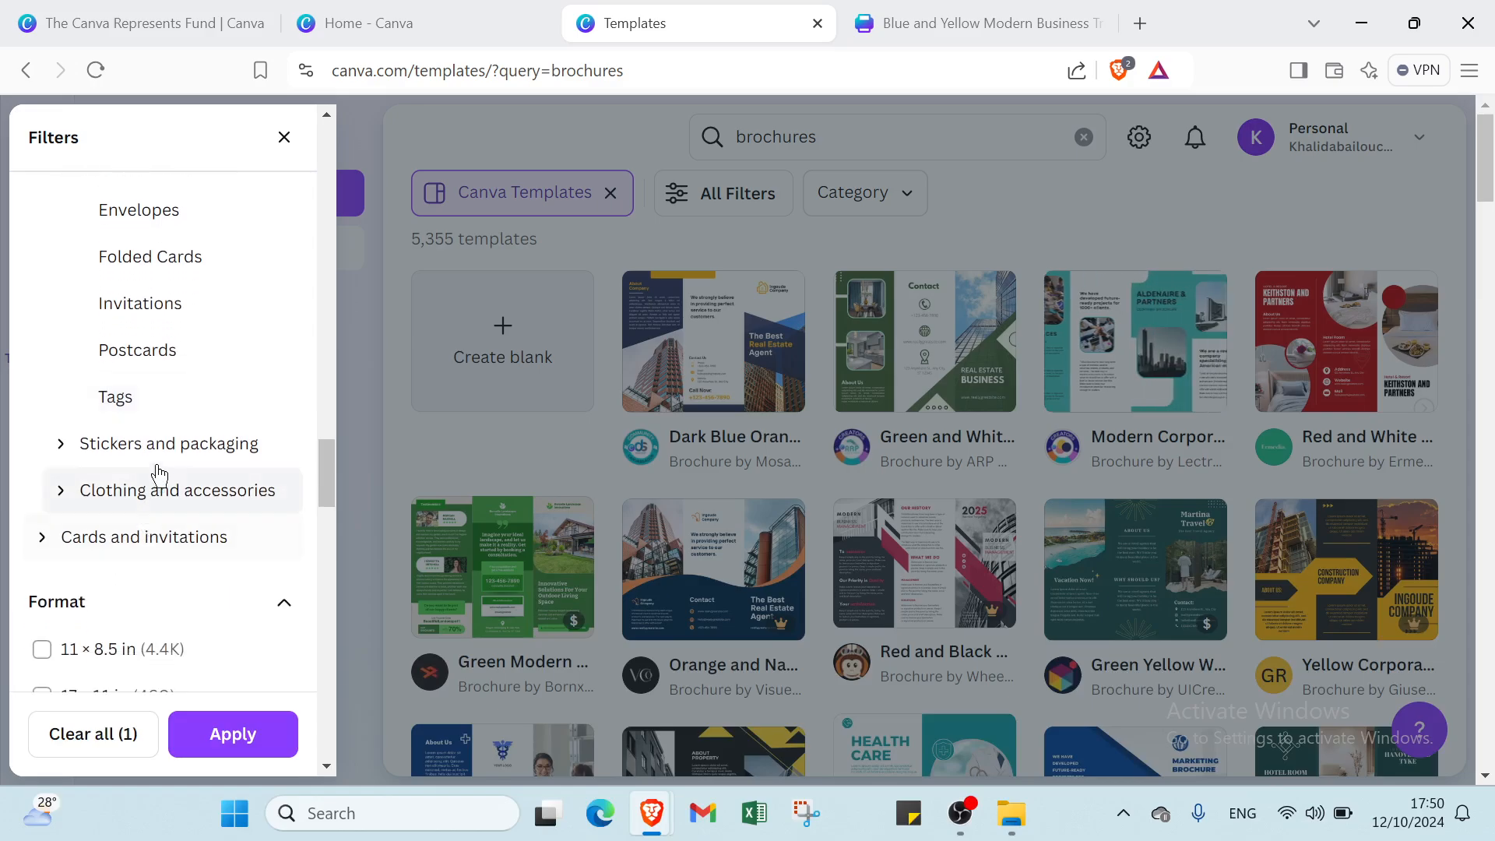
pyautogui.click(170, 448)
pyautogui.scroll(-2, 153, 562)
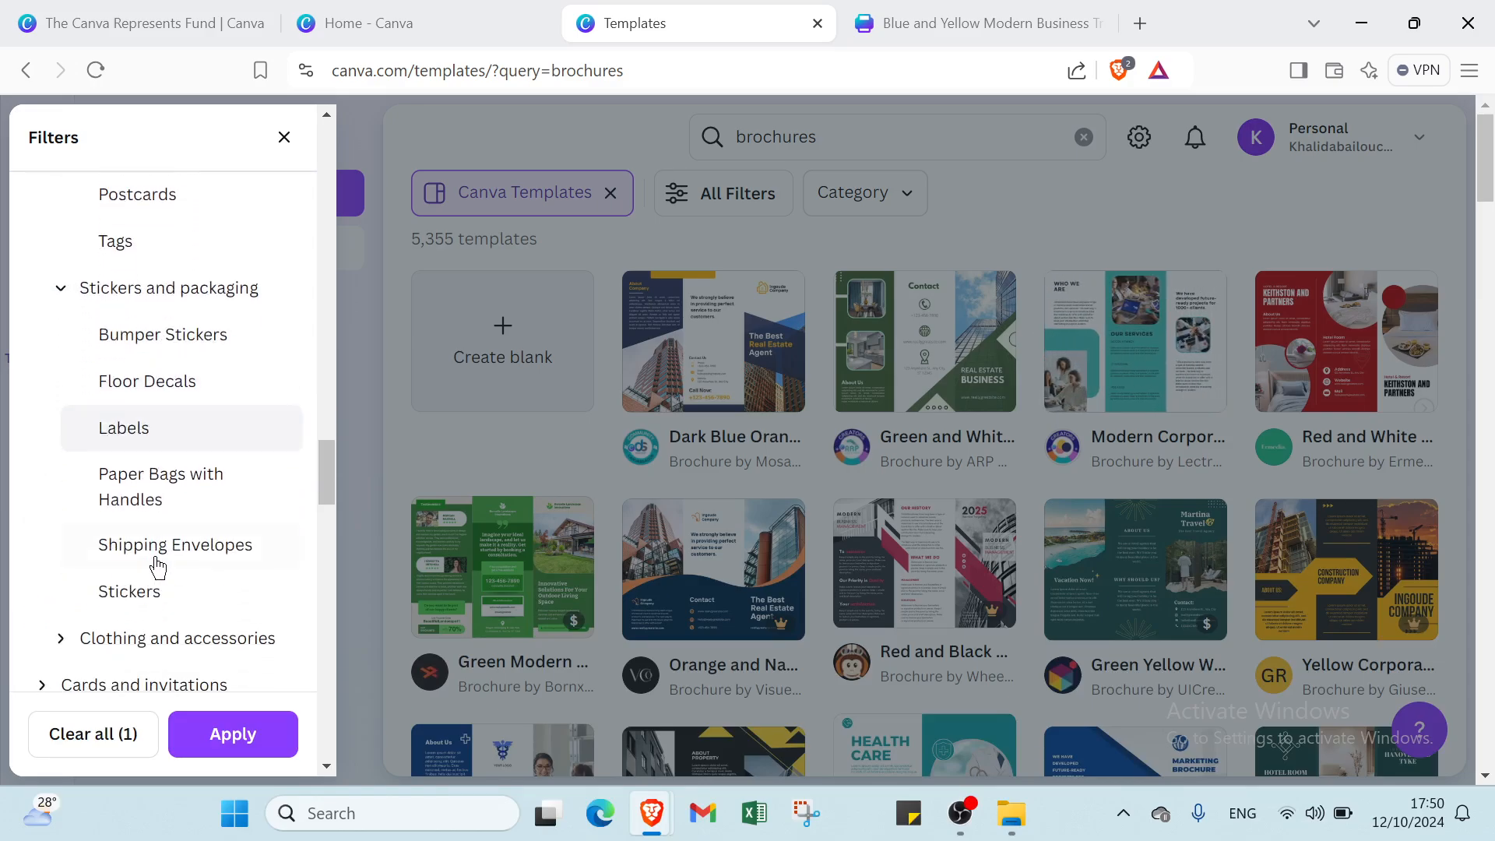
pyautogui.scroll(-3, 161, 547)
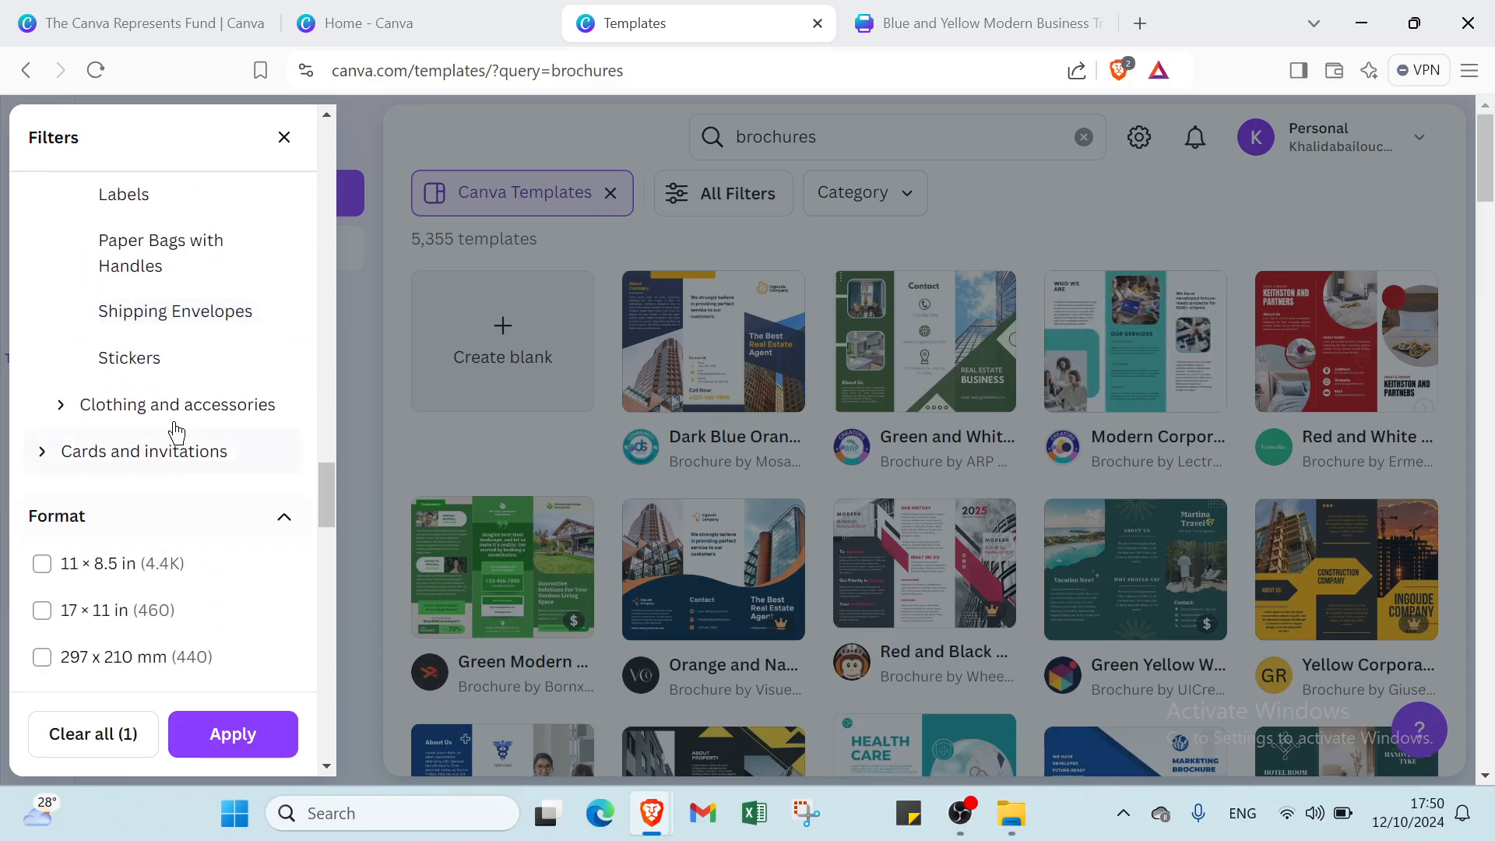
# - Expand the Clothing and accessories and the Cards and invitations categories, and review them along with the Format and Style options
pyautogui.click(173, 409)
pyautogui.scroll(-1, 160, 514)
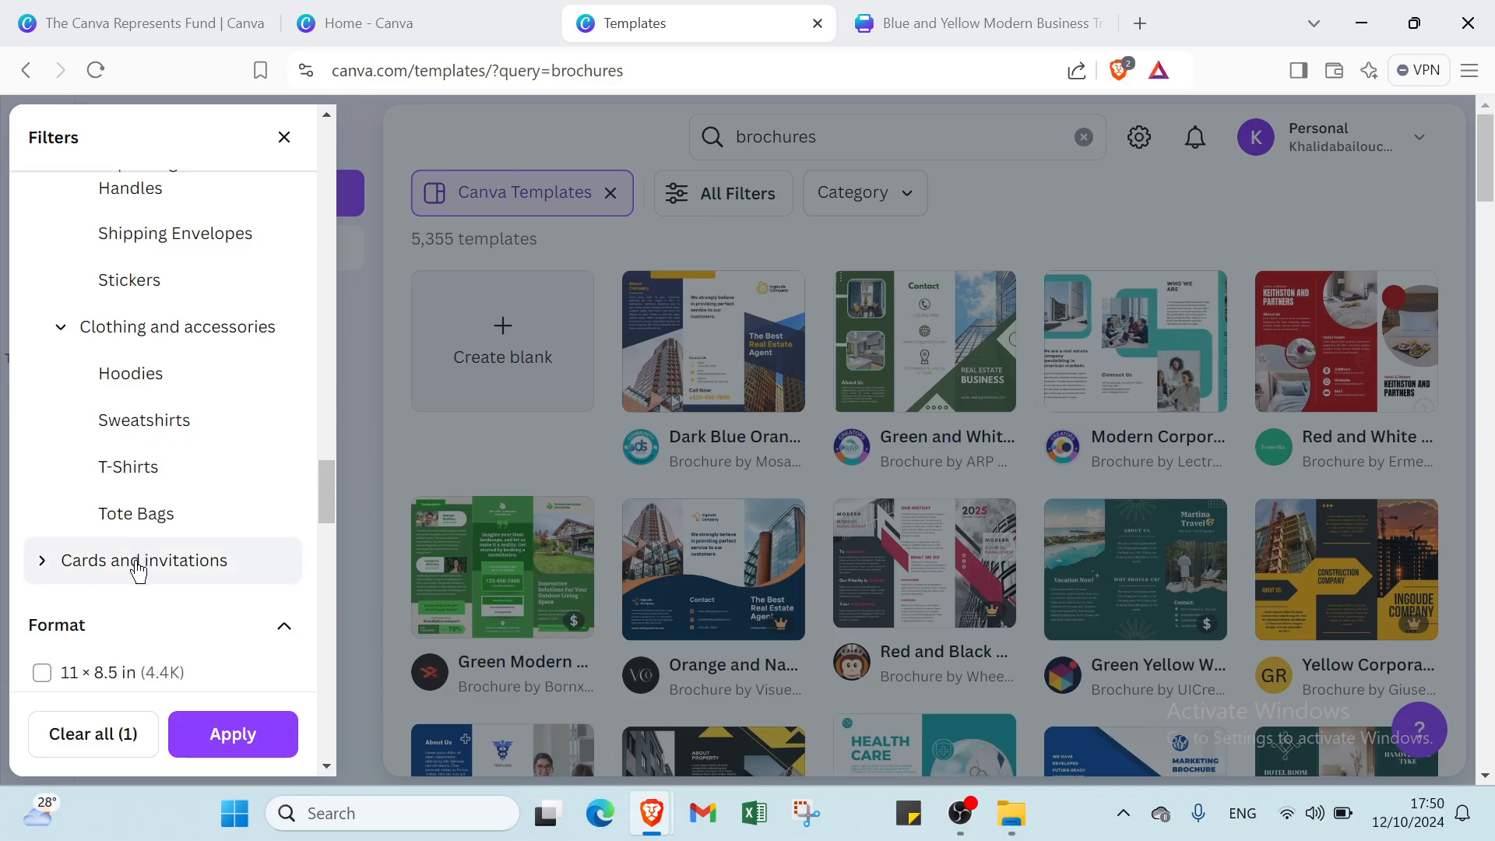
pyautogui.click(138, 565)
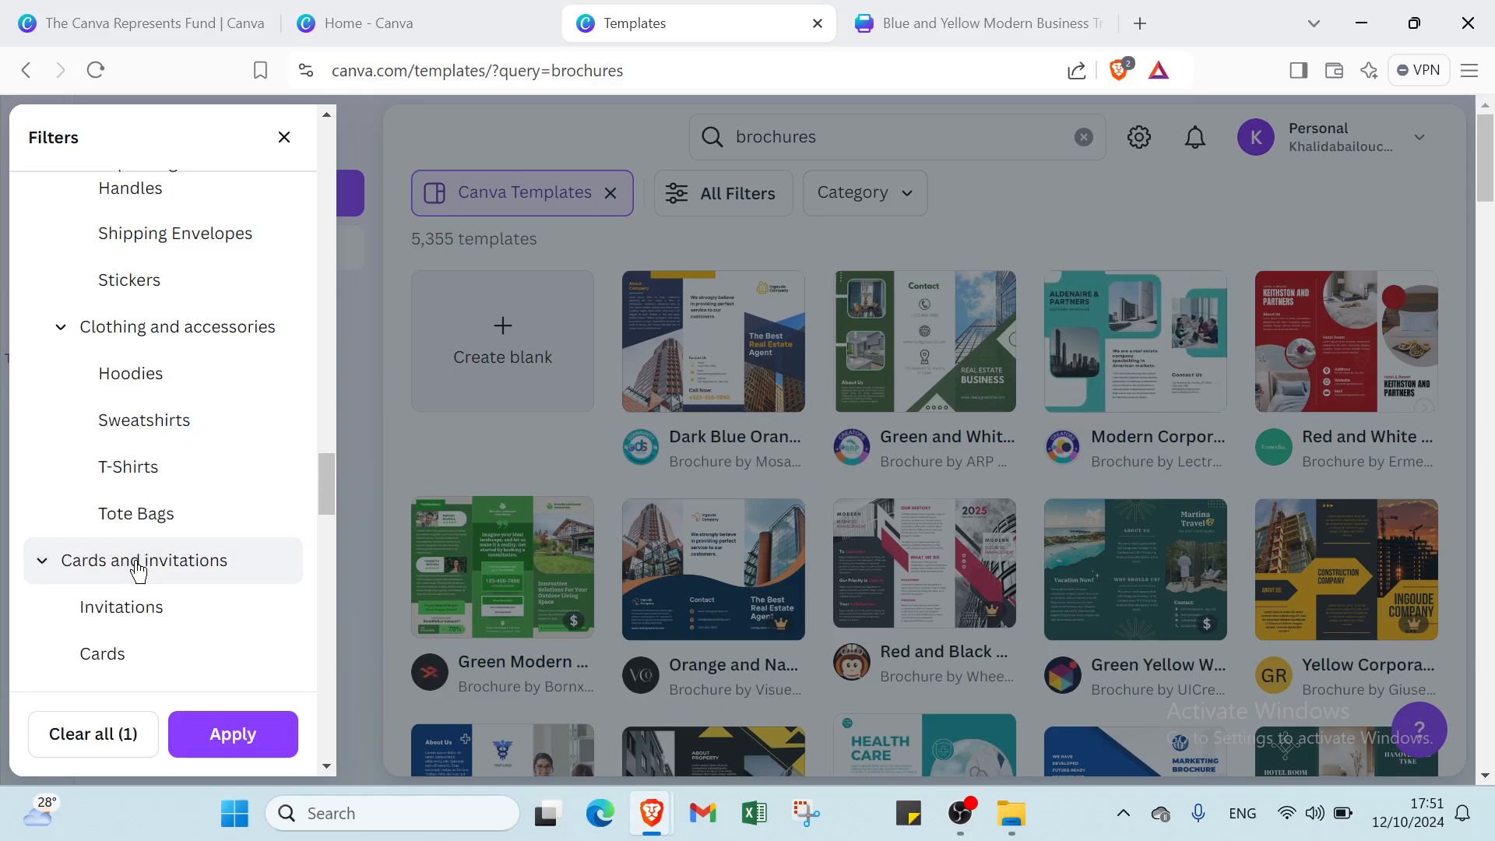
pyautogui.scroll(-3, 138, 574)
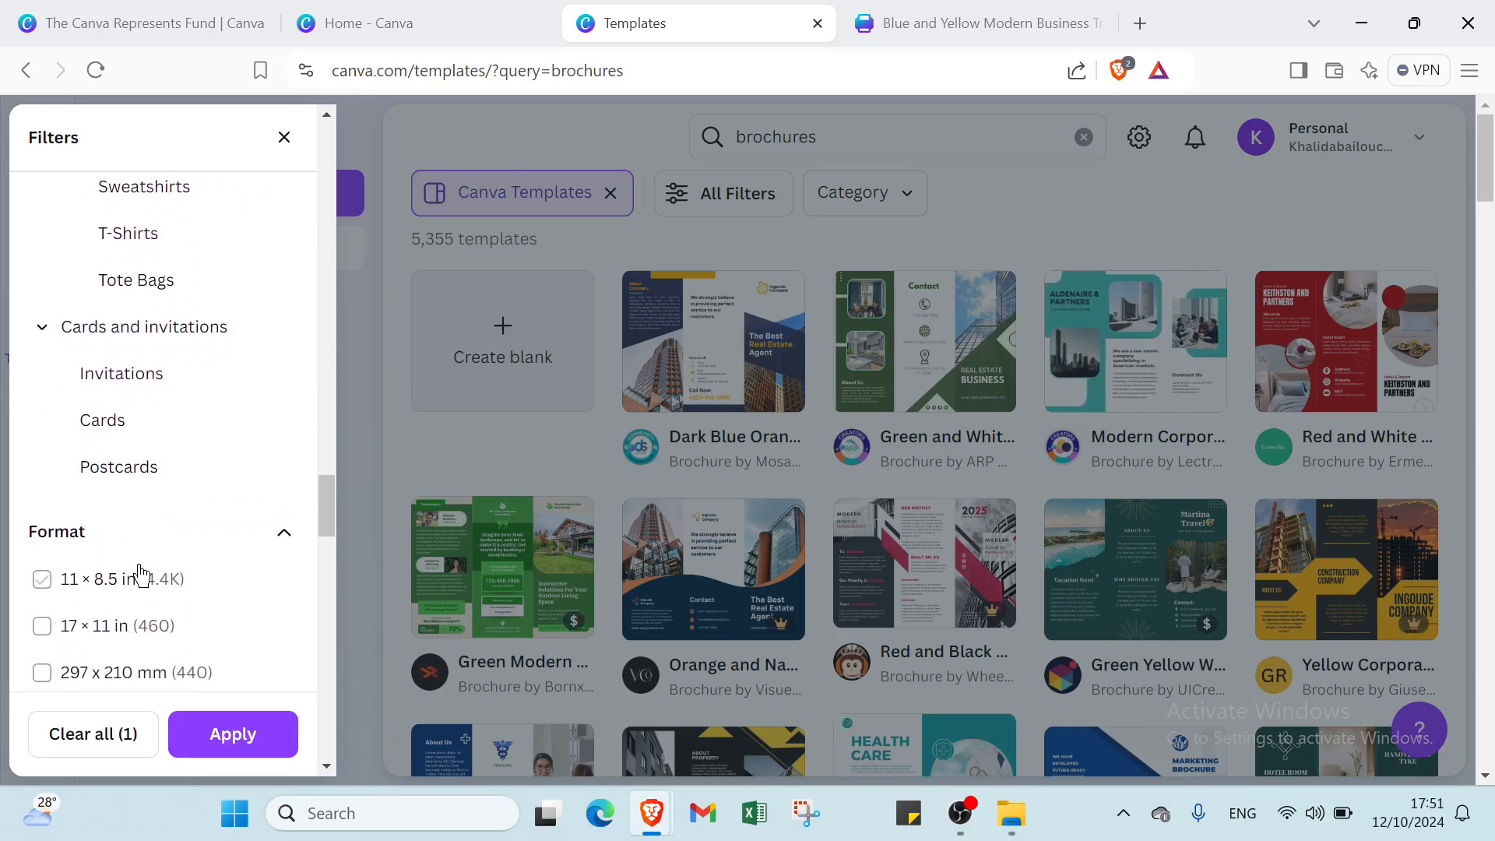
pyautogui.scroll(-3, 250, 575)
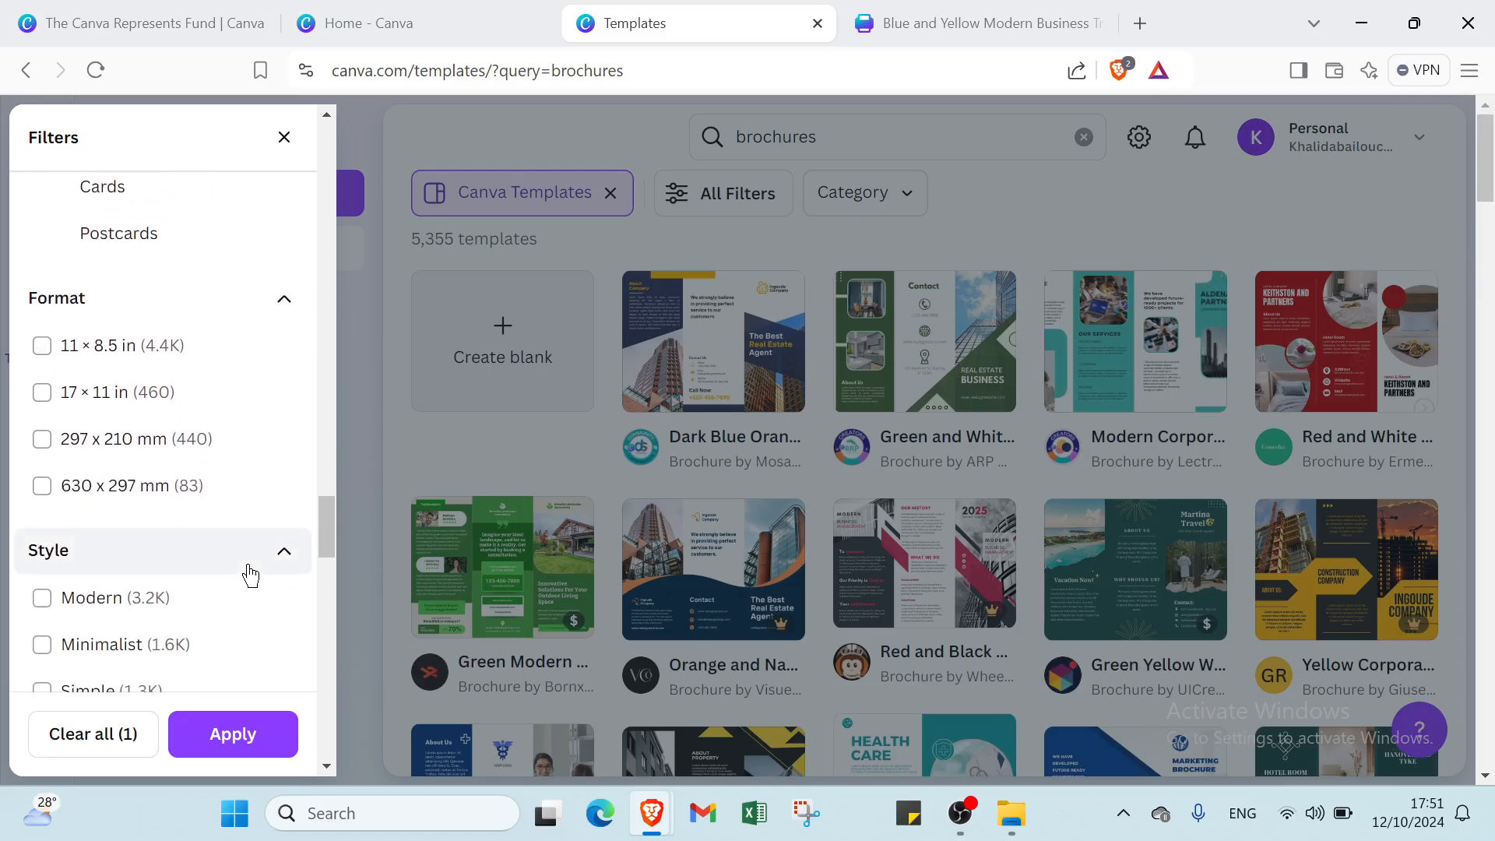
pyautogui.scroll(-1, 290, 329)
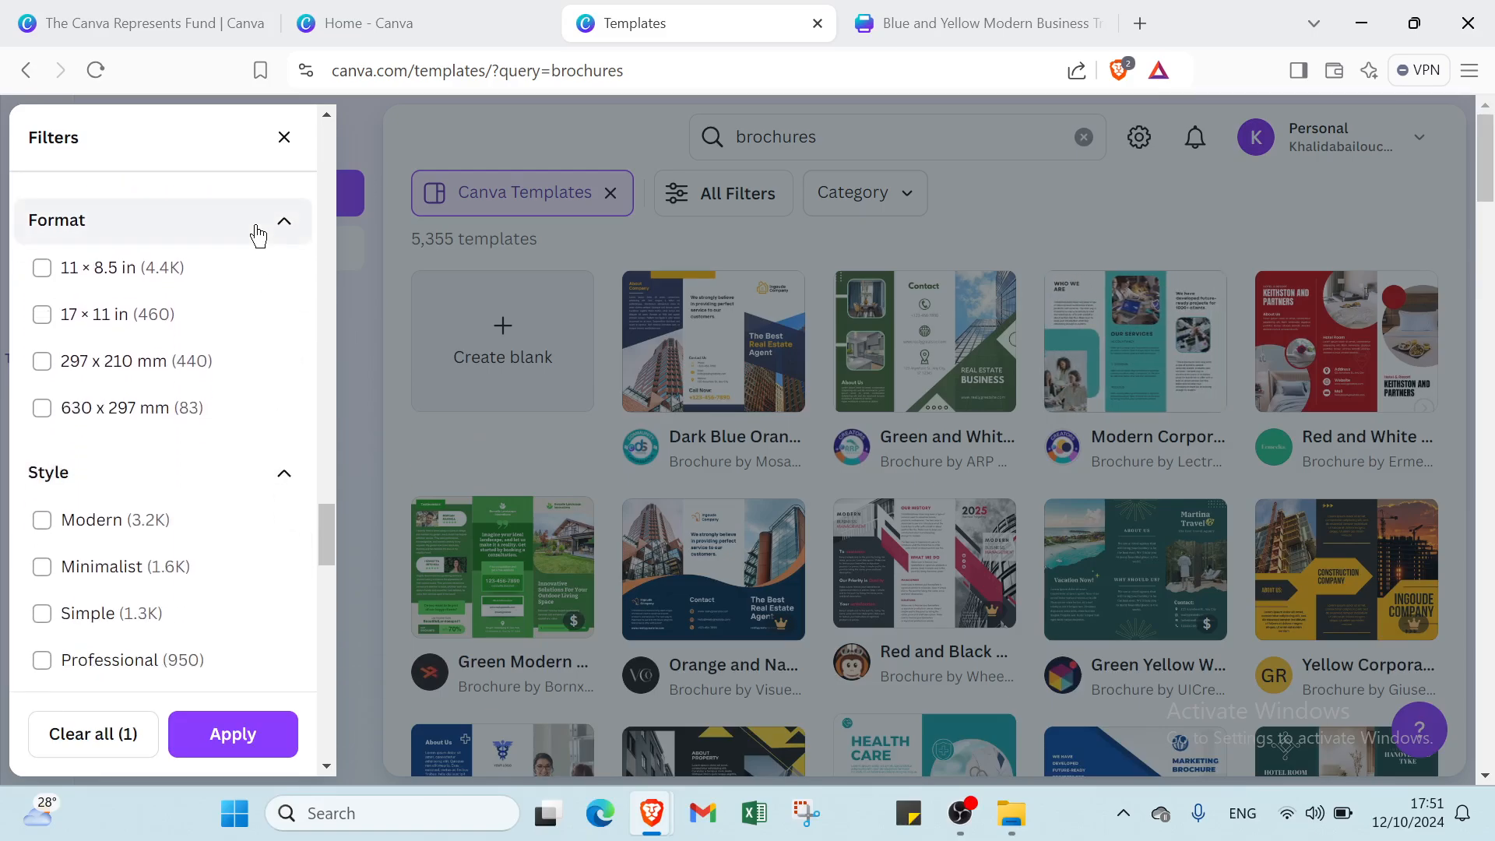
# - Collapse the Format, Style, Language, Theme, Feature, Grade, Subject and Topic filter sections one after another
pyautogui.click(259, 235)
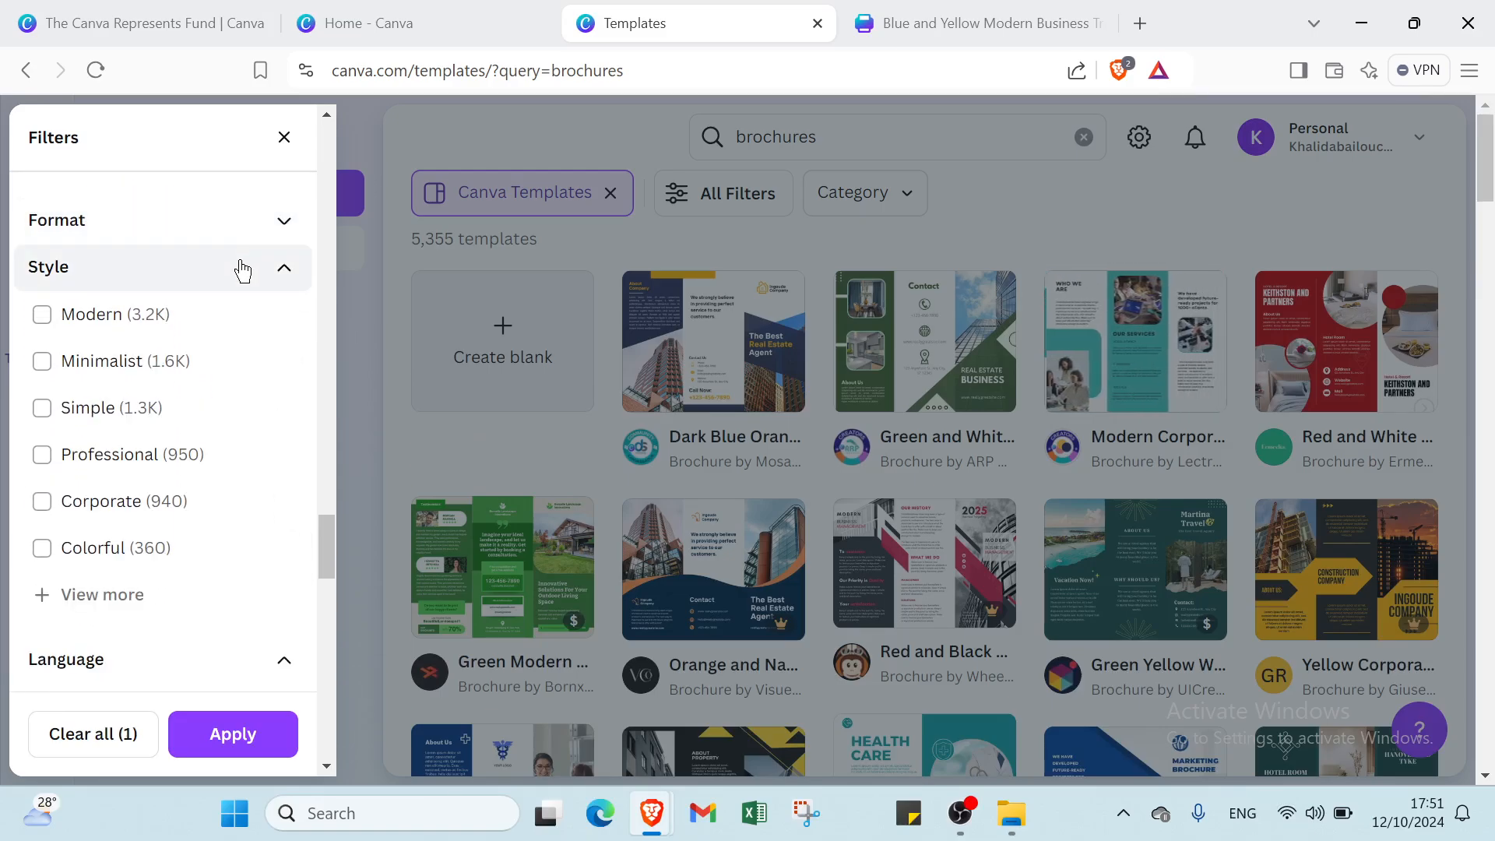
pyautogui.click(242, 270)
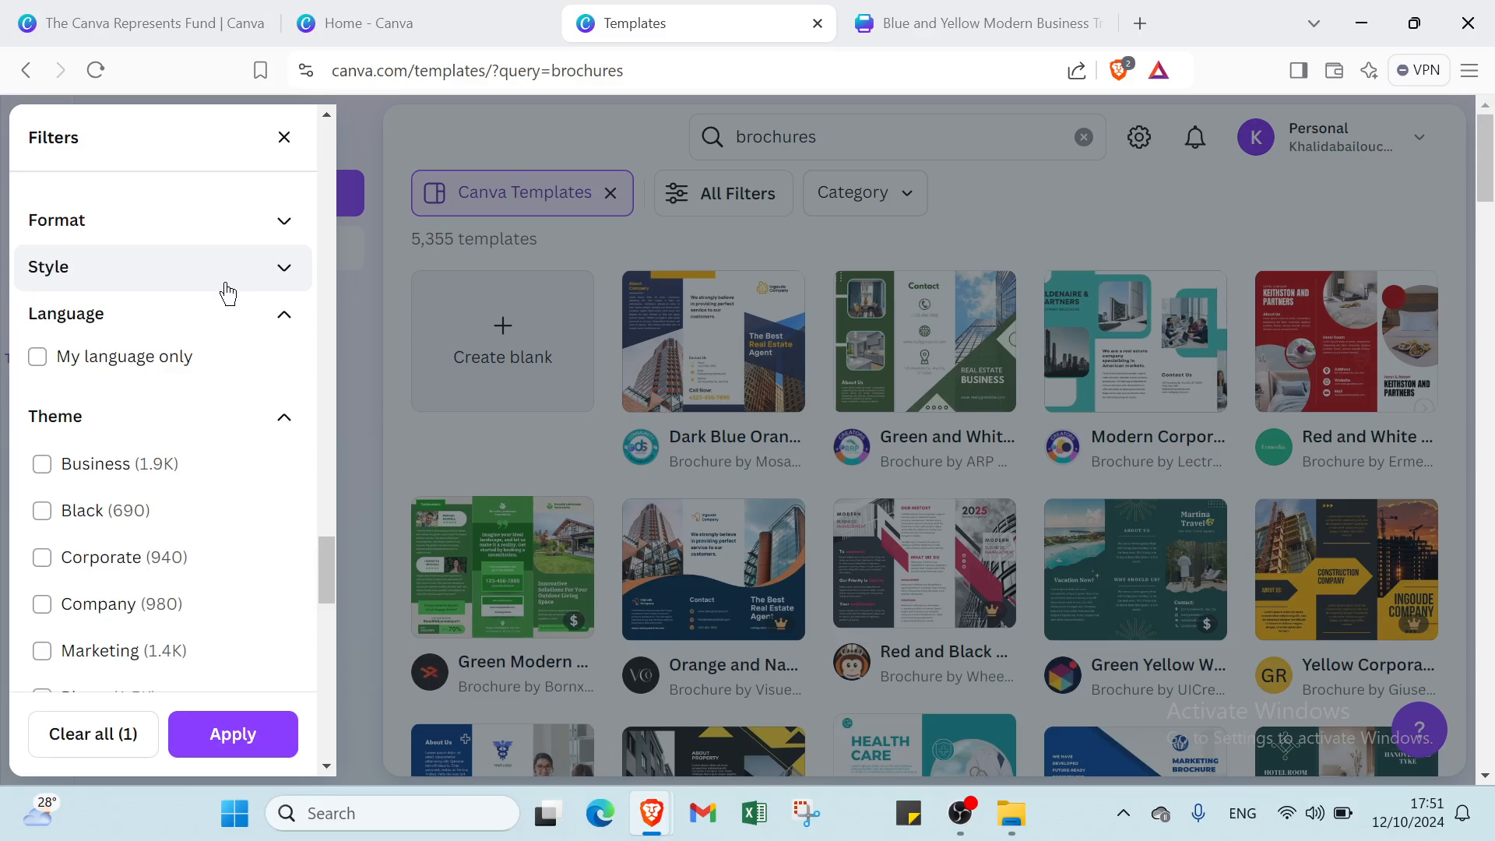
pyautogui.click(213, 314)
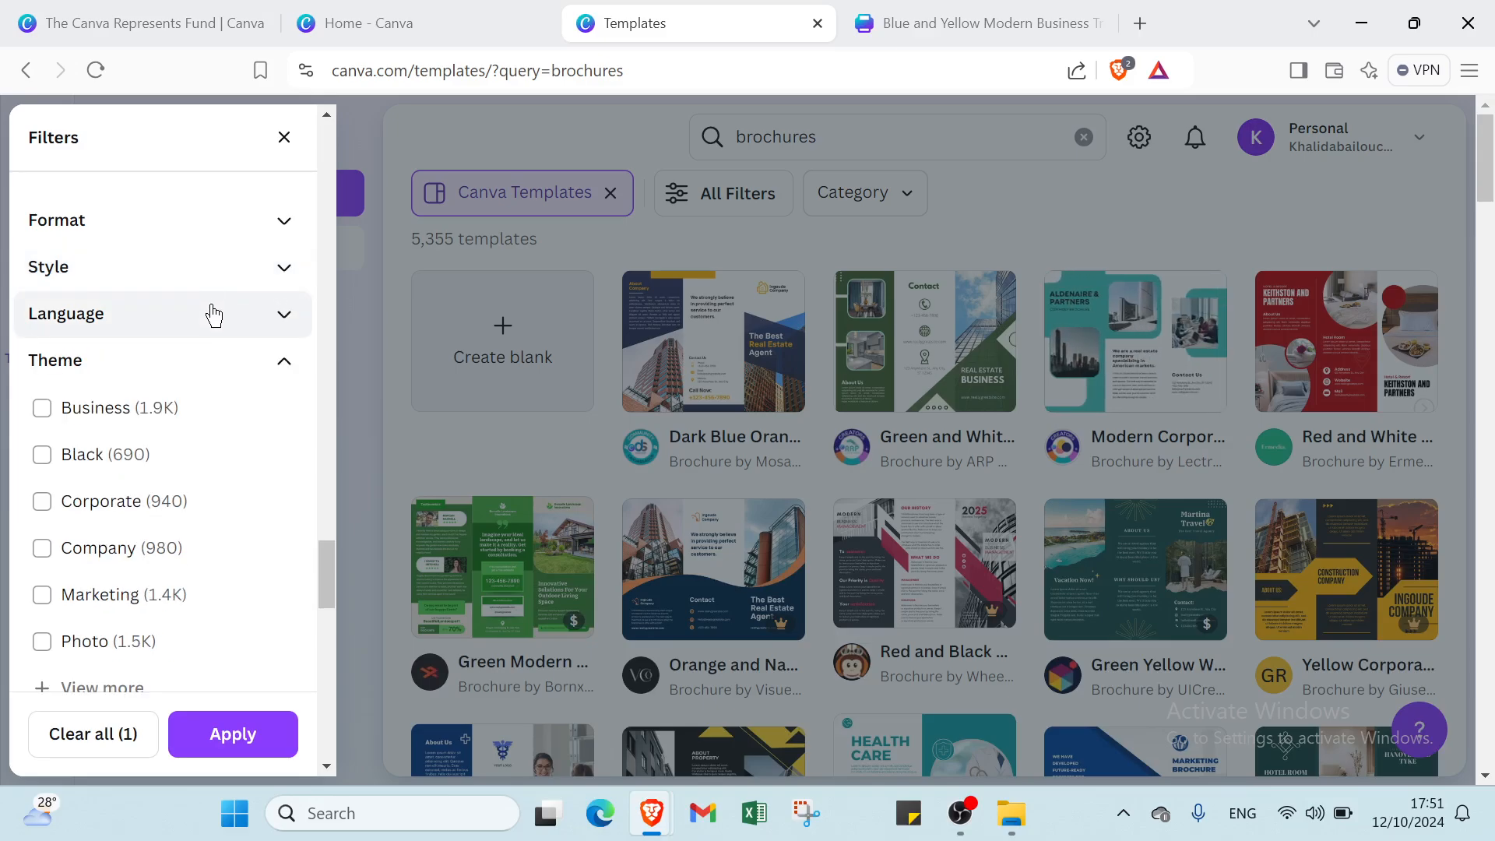
pyautogui.click(200, 358)
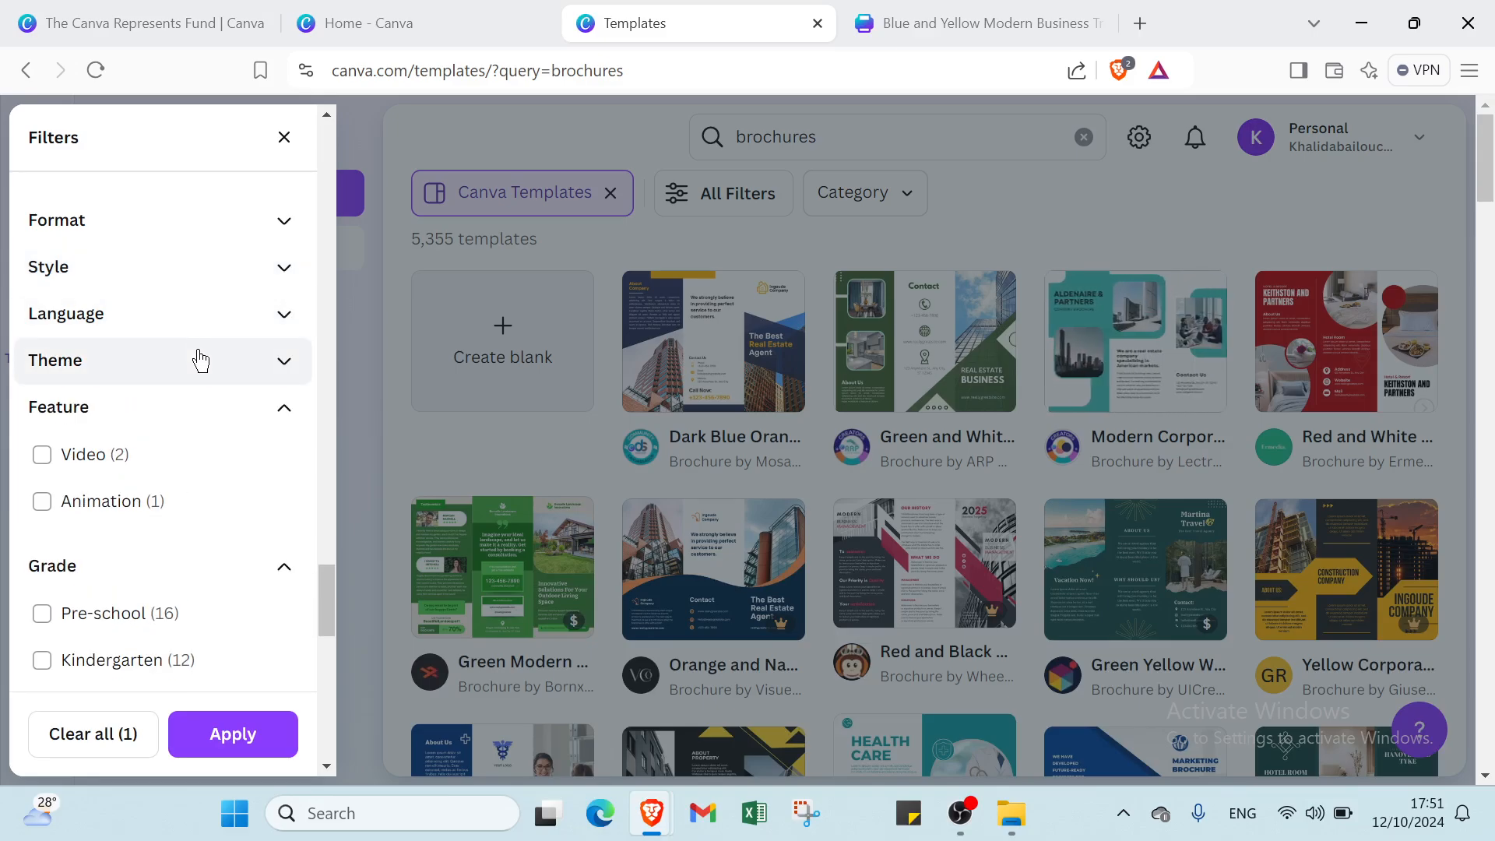
pyautogui.click(191, 407)
pyautogui.click(176, 454)
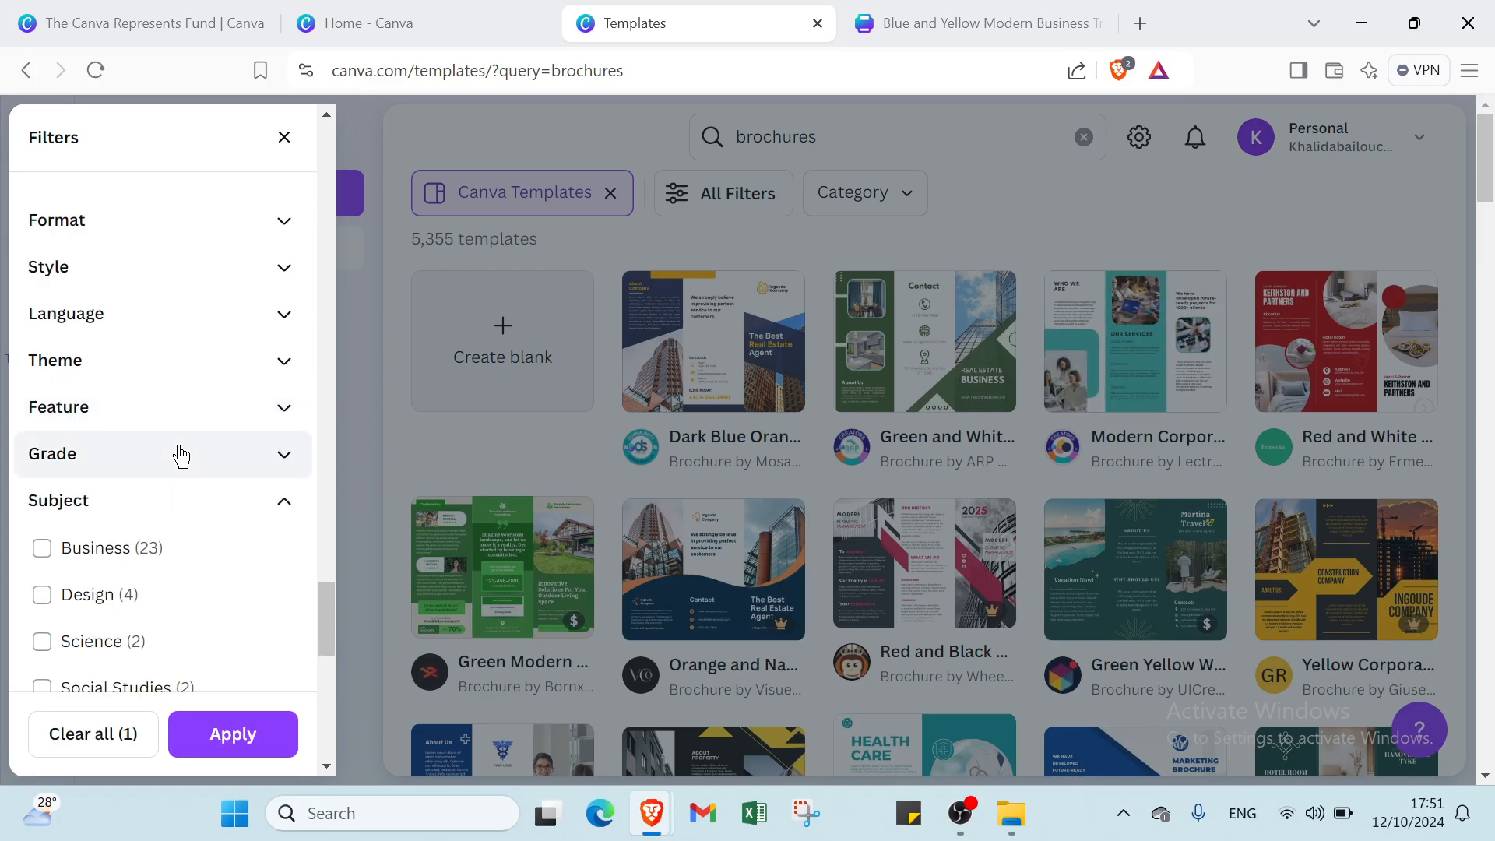
pyautogui.click(167, 495)
pyautogui.click(153, 546)
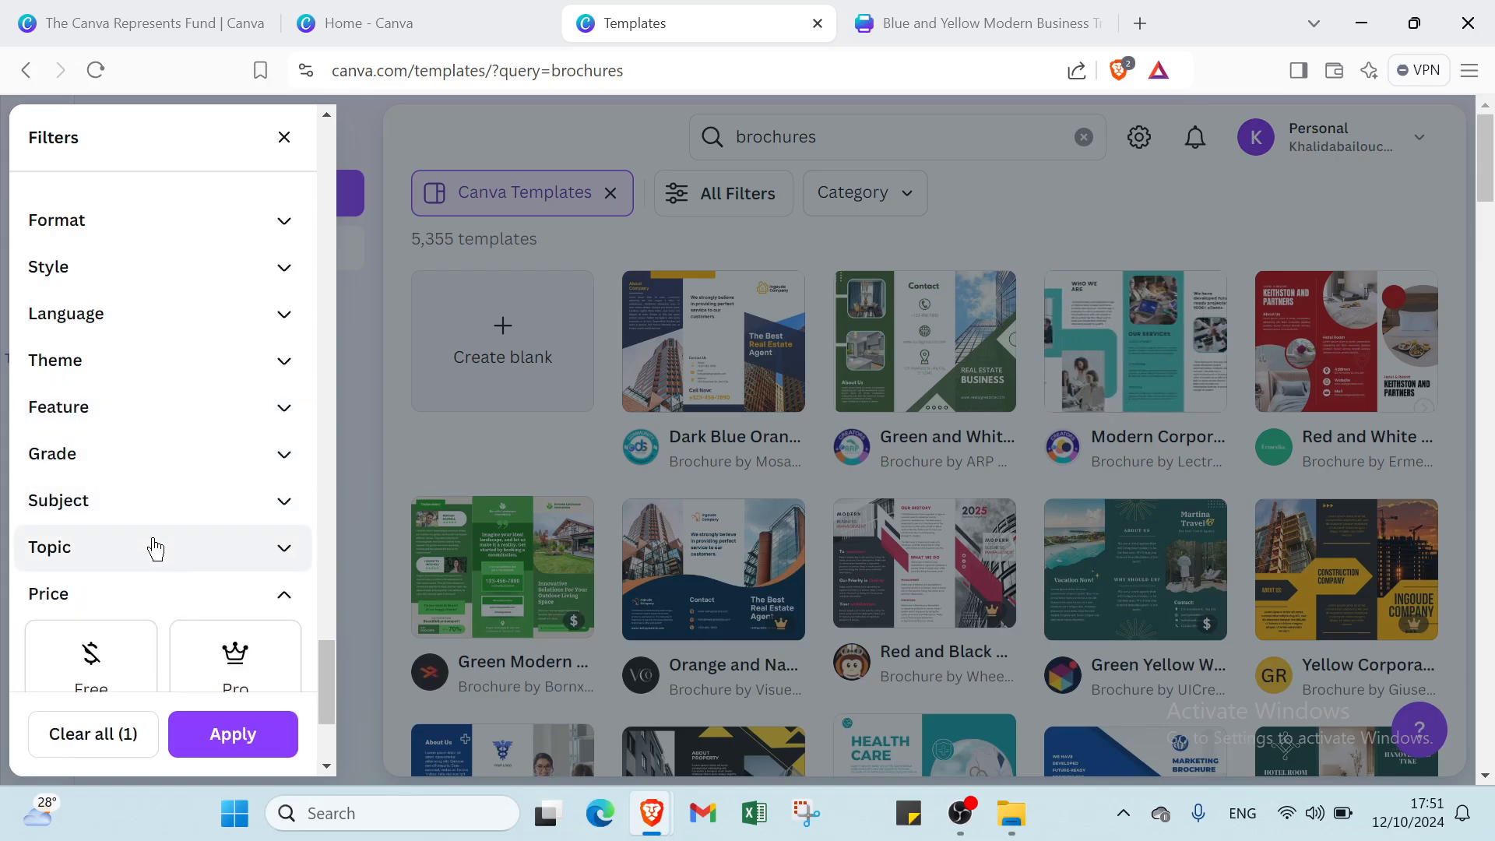
# - Select Free as the price filter and close the filters without applying them
pyautogui.scroll(-1, 127, 628)
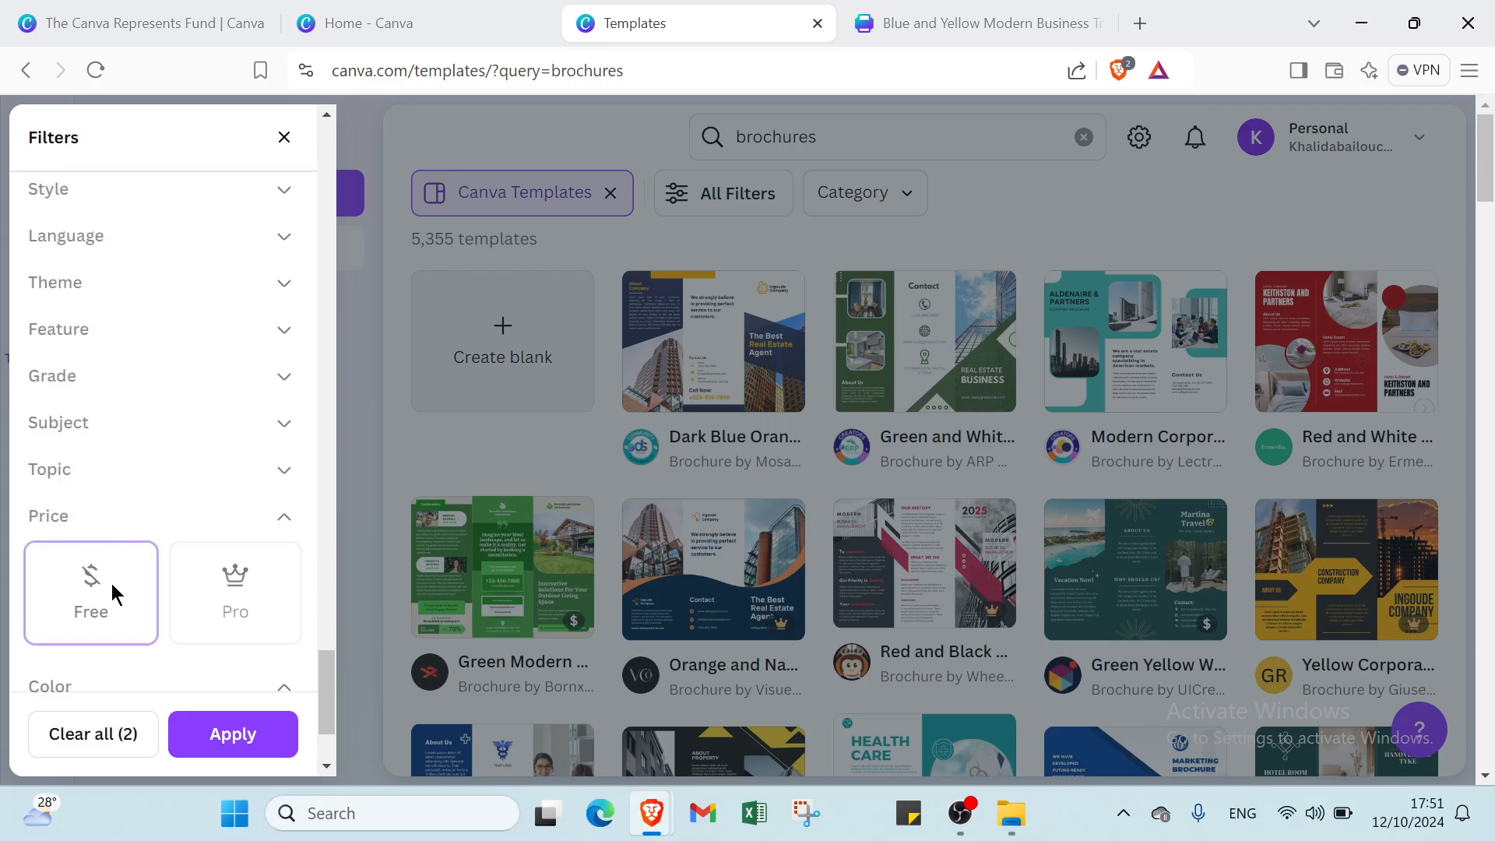
pyautogui.click(115, 600)
pyautogui.scroll(-1, 140, 662)
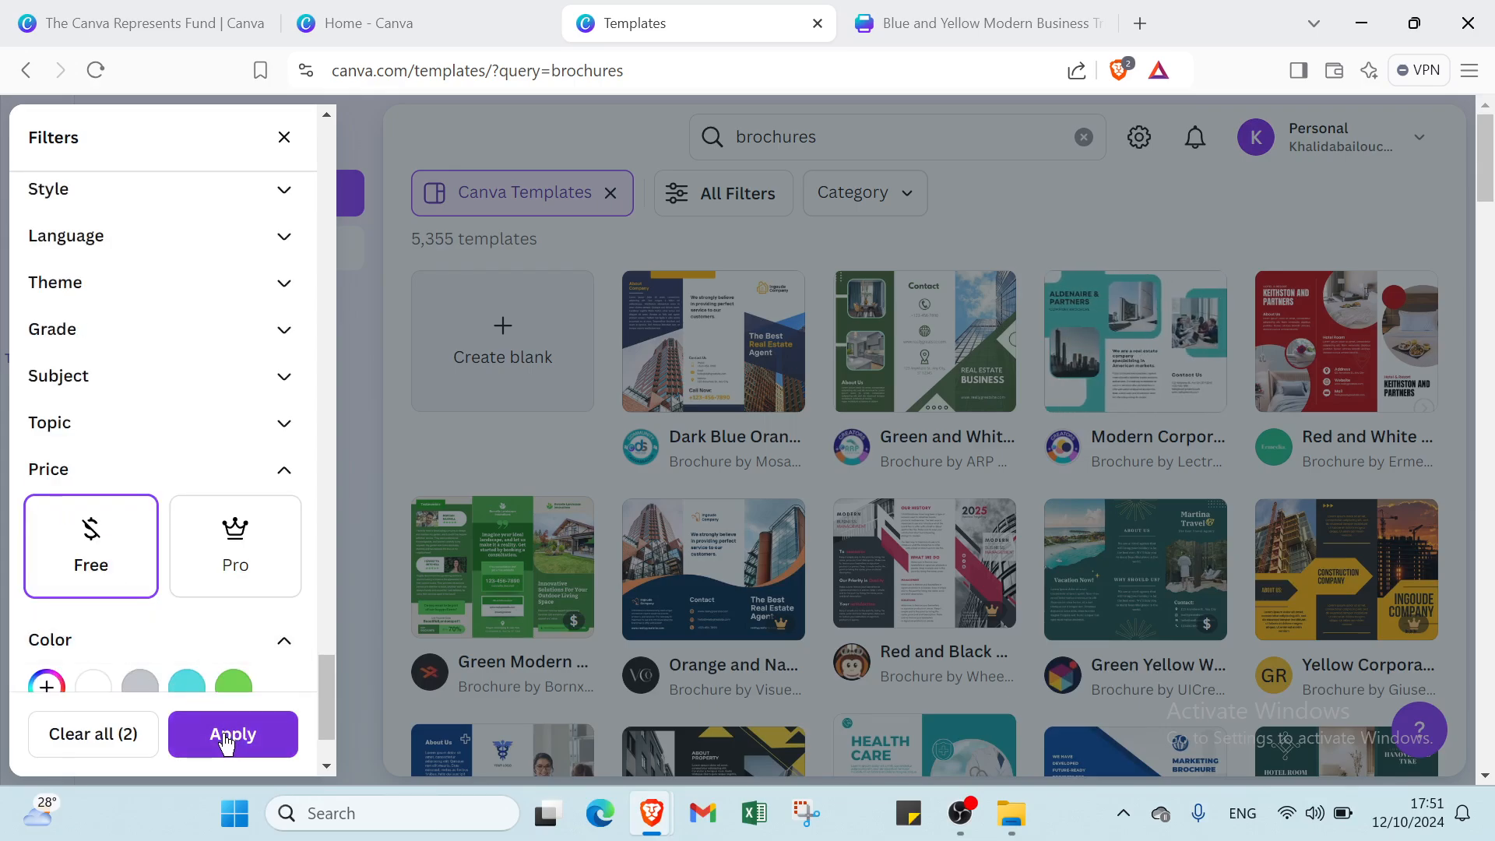
pyautogui.click(964, 25)
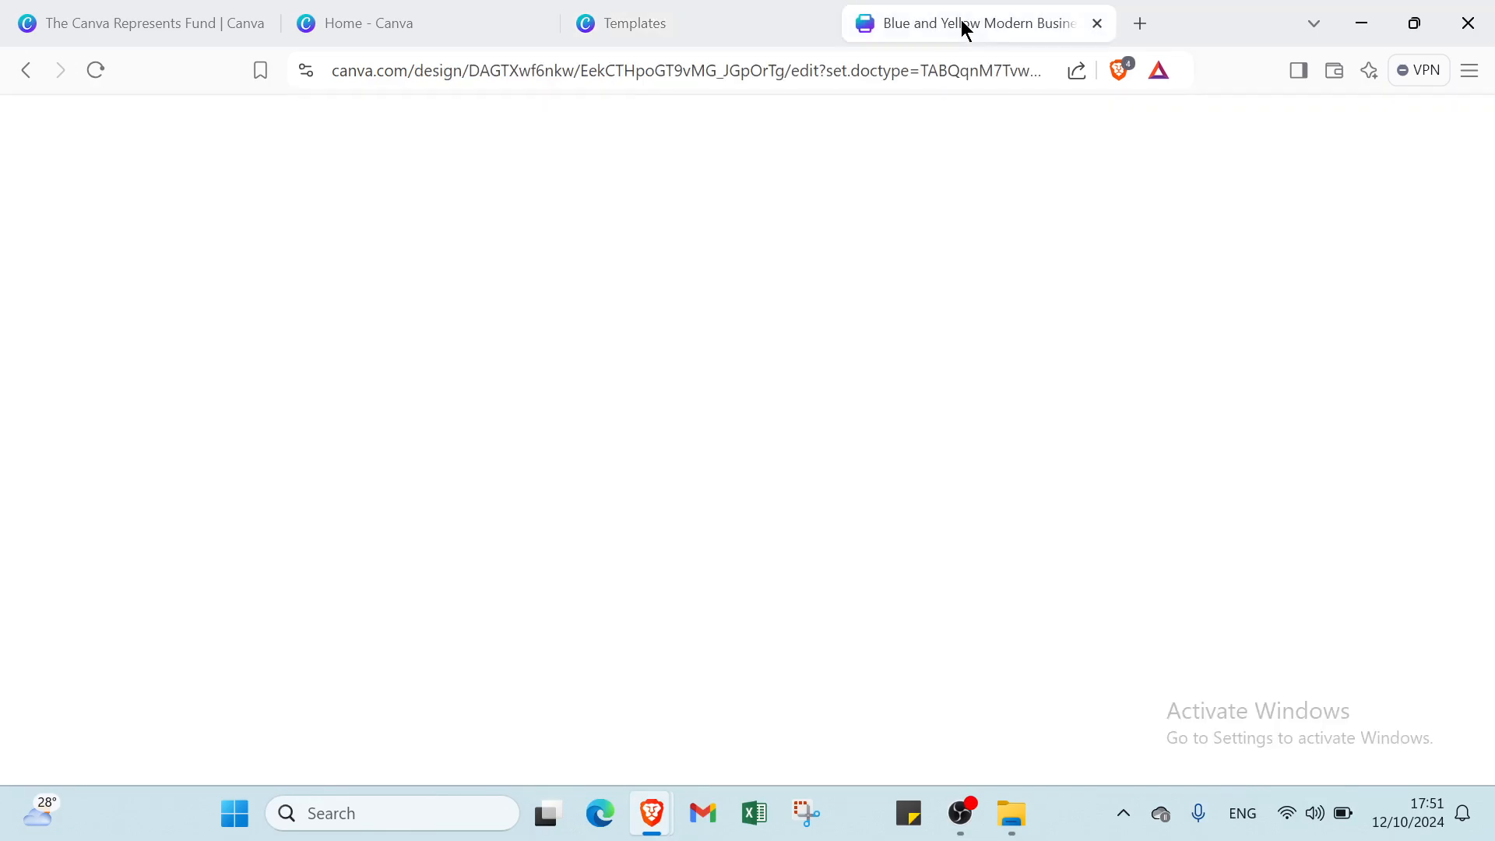
pyautogui.click(651, 30)
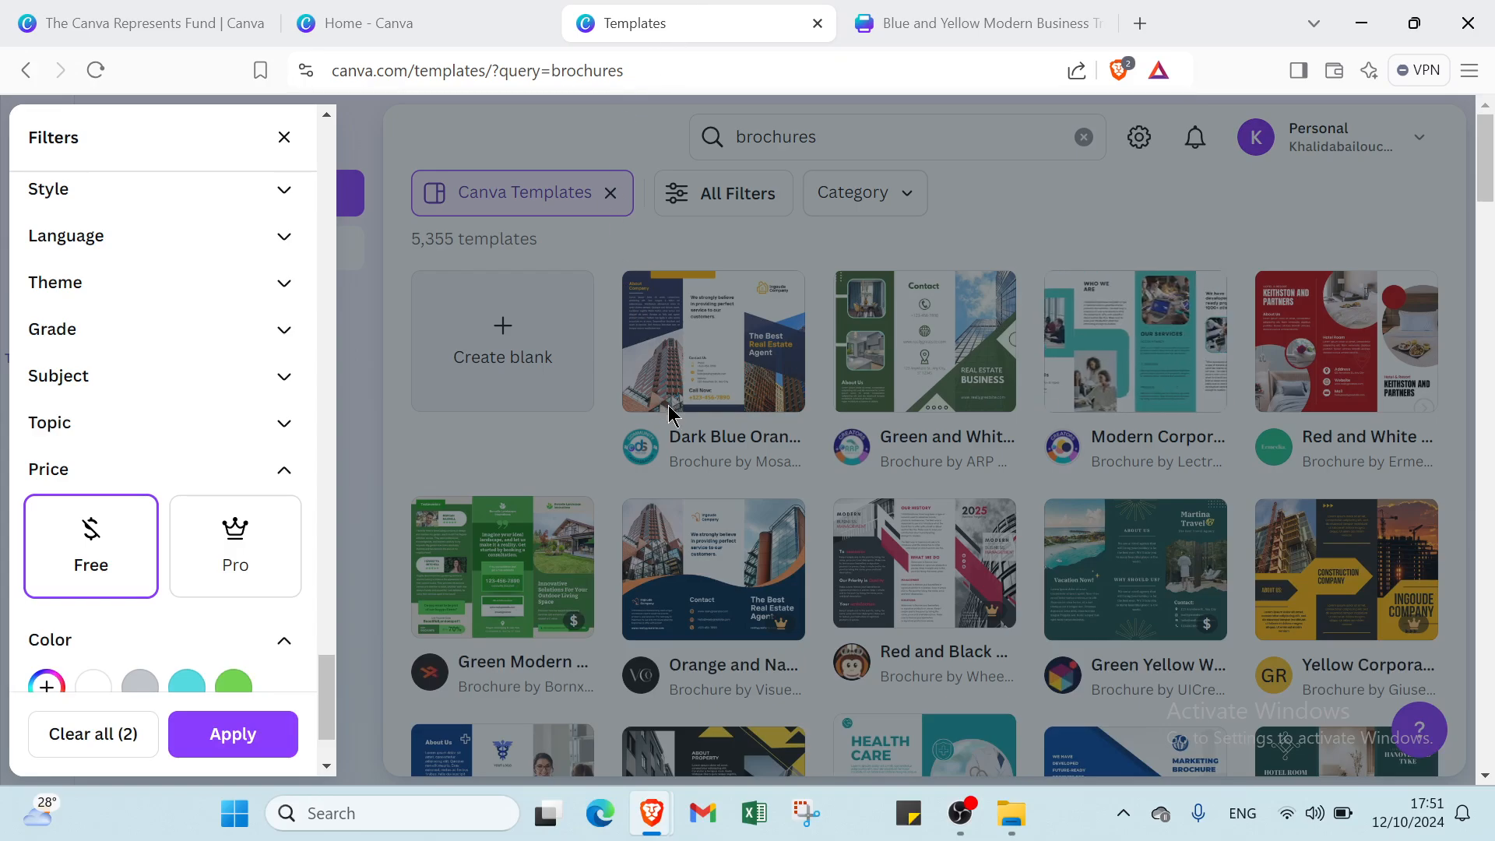
pyautogui.click(615, 391)
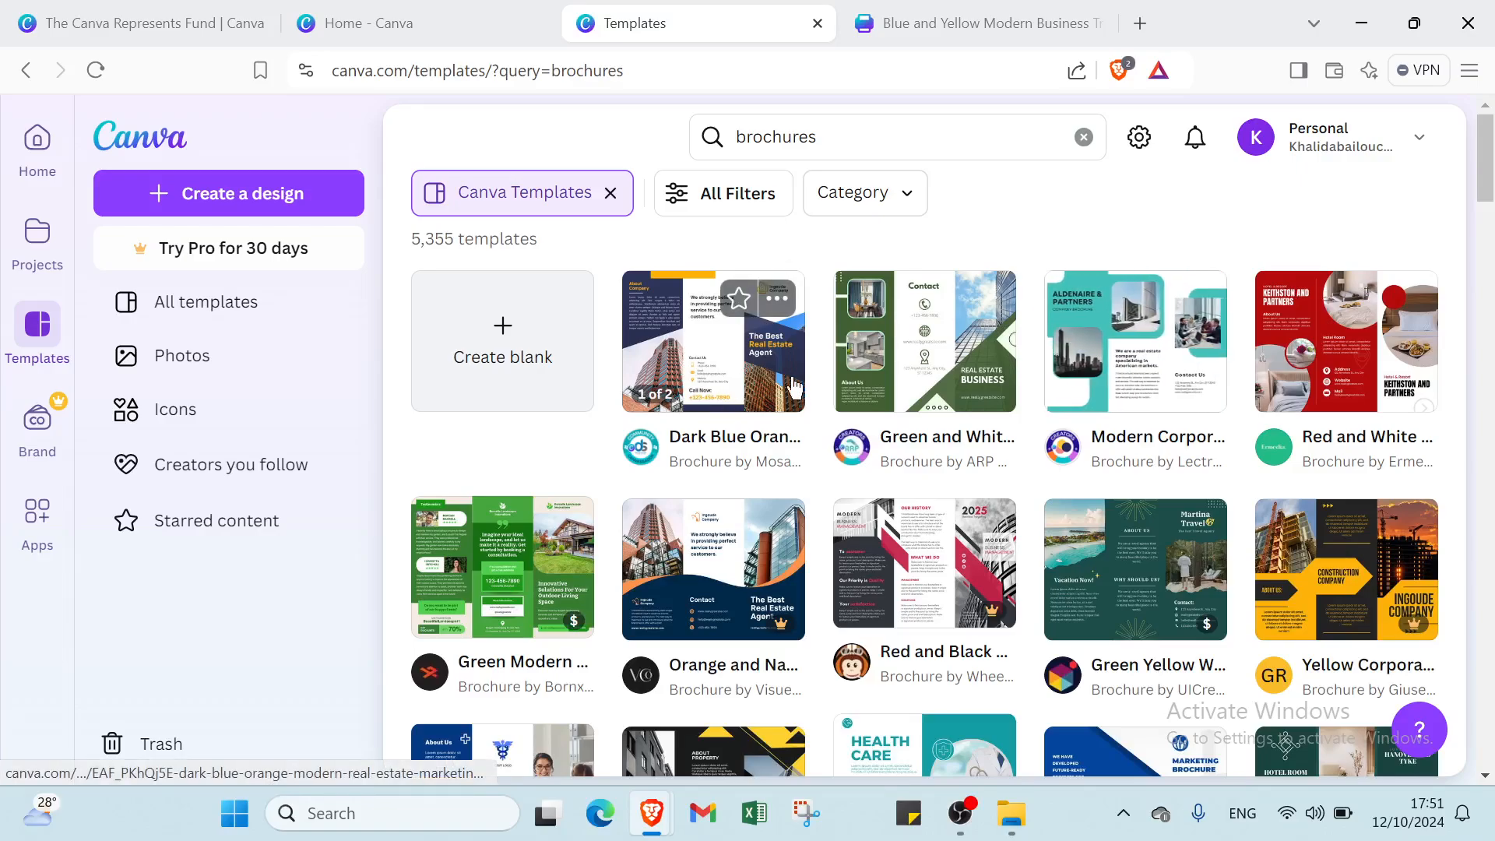
# - Browse the brochure template results and check the already open Blue and Yellow Modern Business Trifold design
pyautogui.scroll(-4, 843, 393)
pyautogui.scroll(-6, 843, 393)
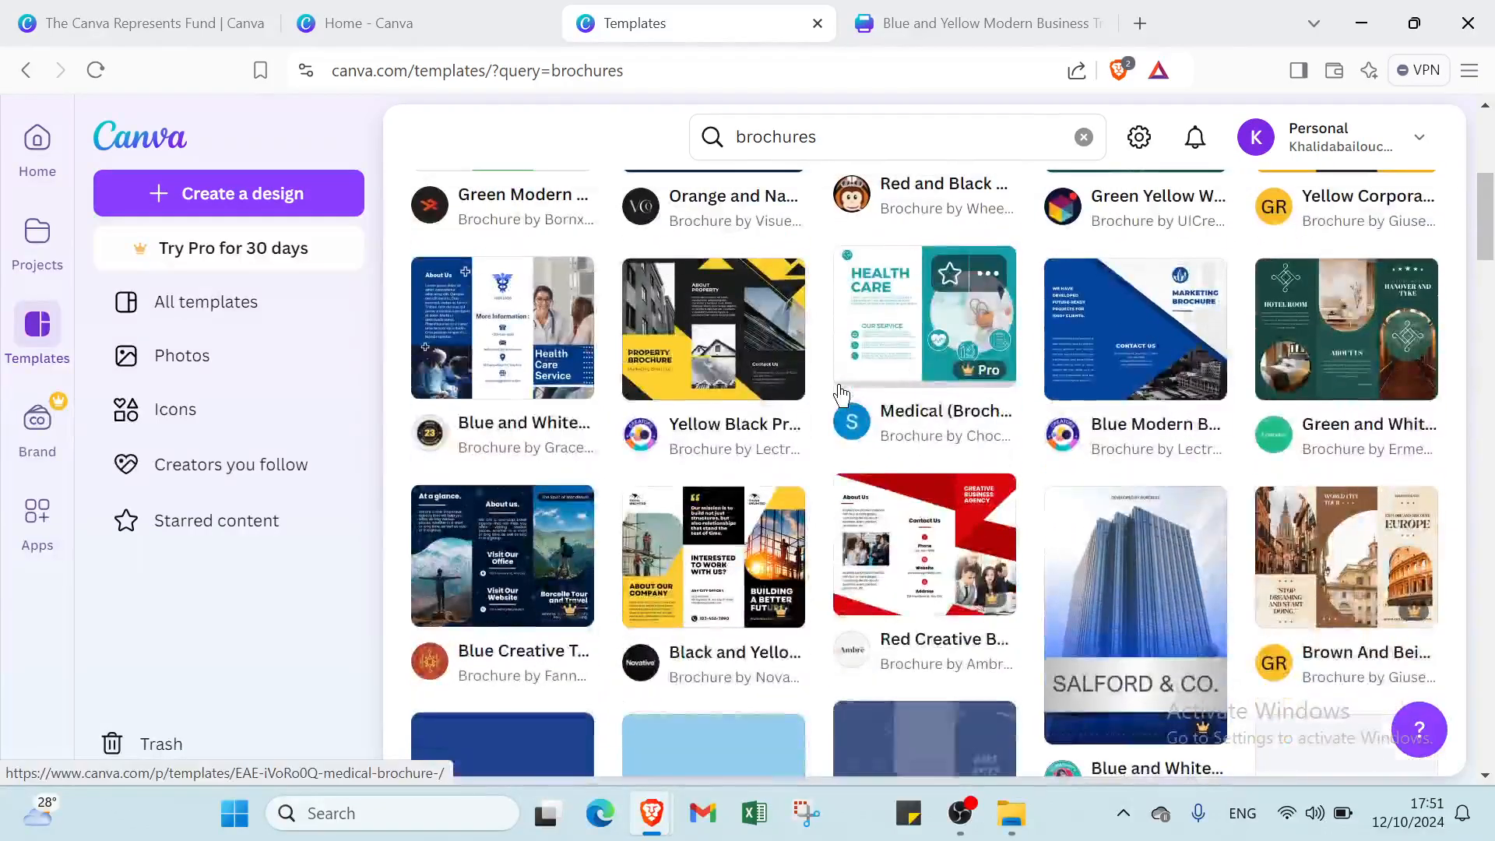
pyautogui.scroll(-3, 896, 441)
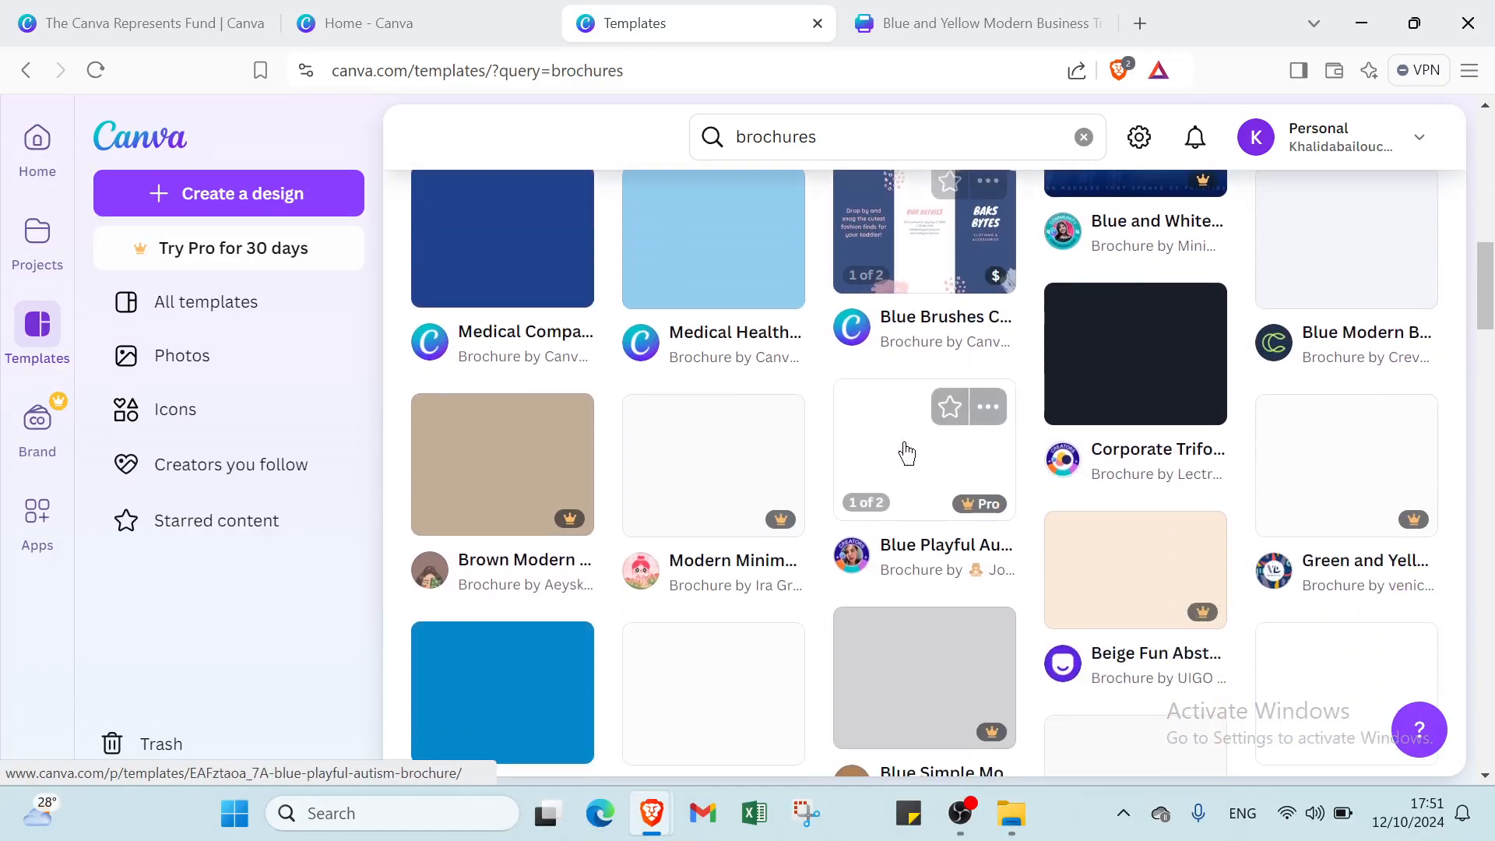
pyautogui.scroll(13, 909, 451)
pyautogui.click(951, 23)
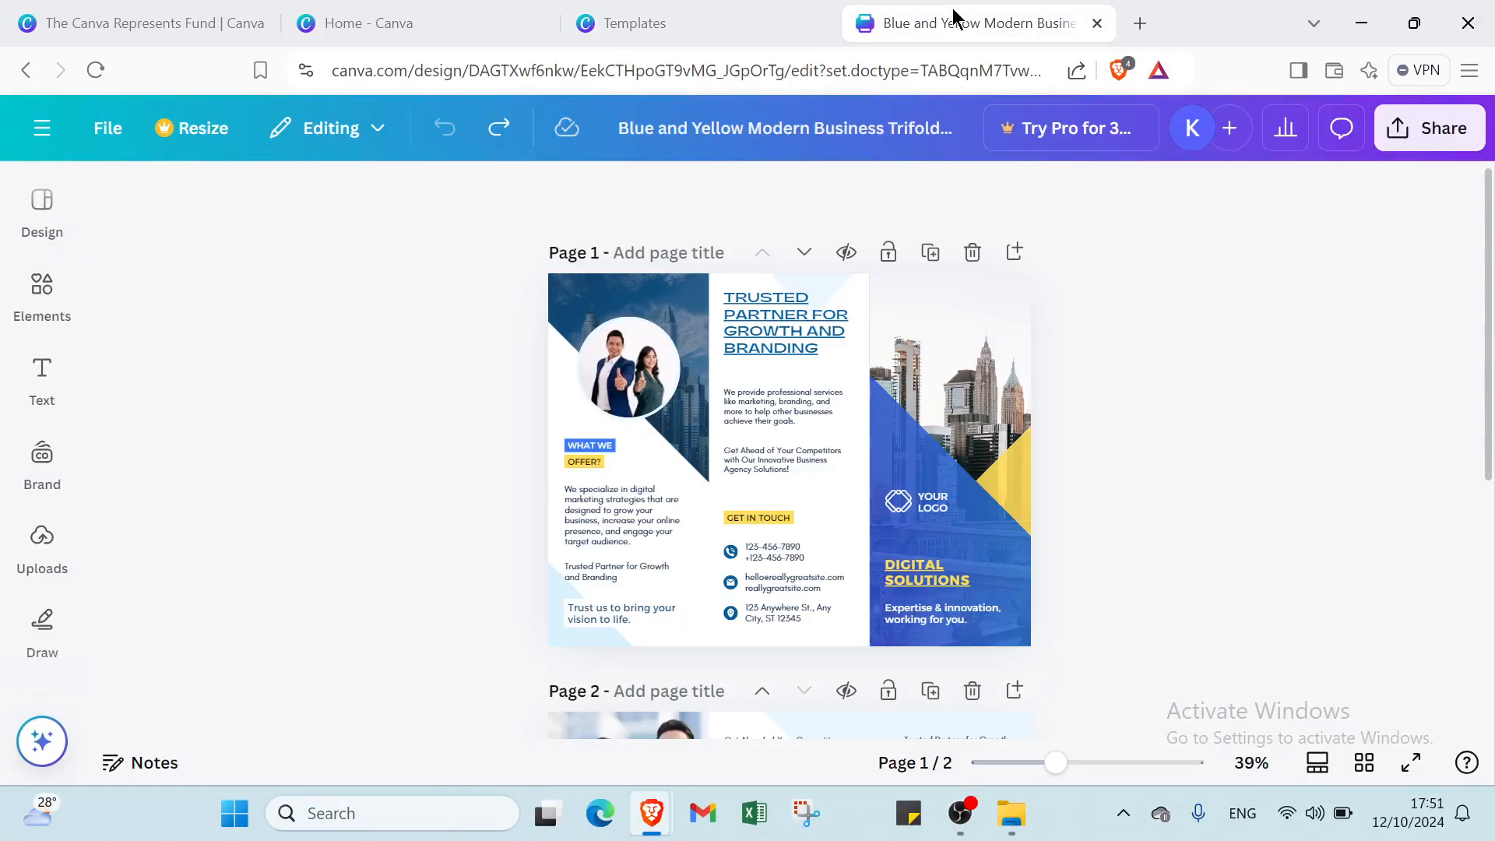
# - Return to the template results, preview the Dark Blue Orange Modern Real Estate Marketing Brochure and close the preview
pyautogui.click(656, 30)
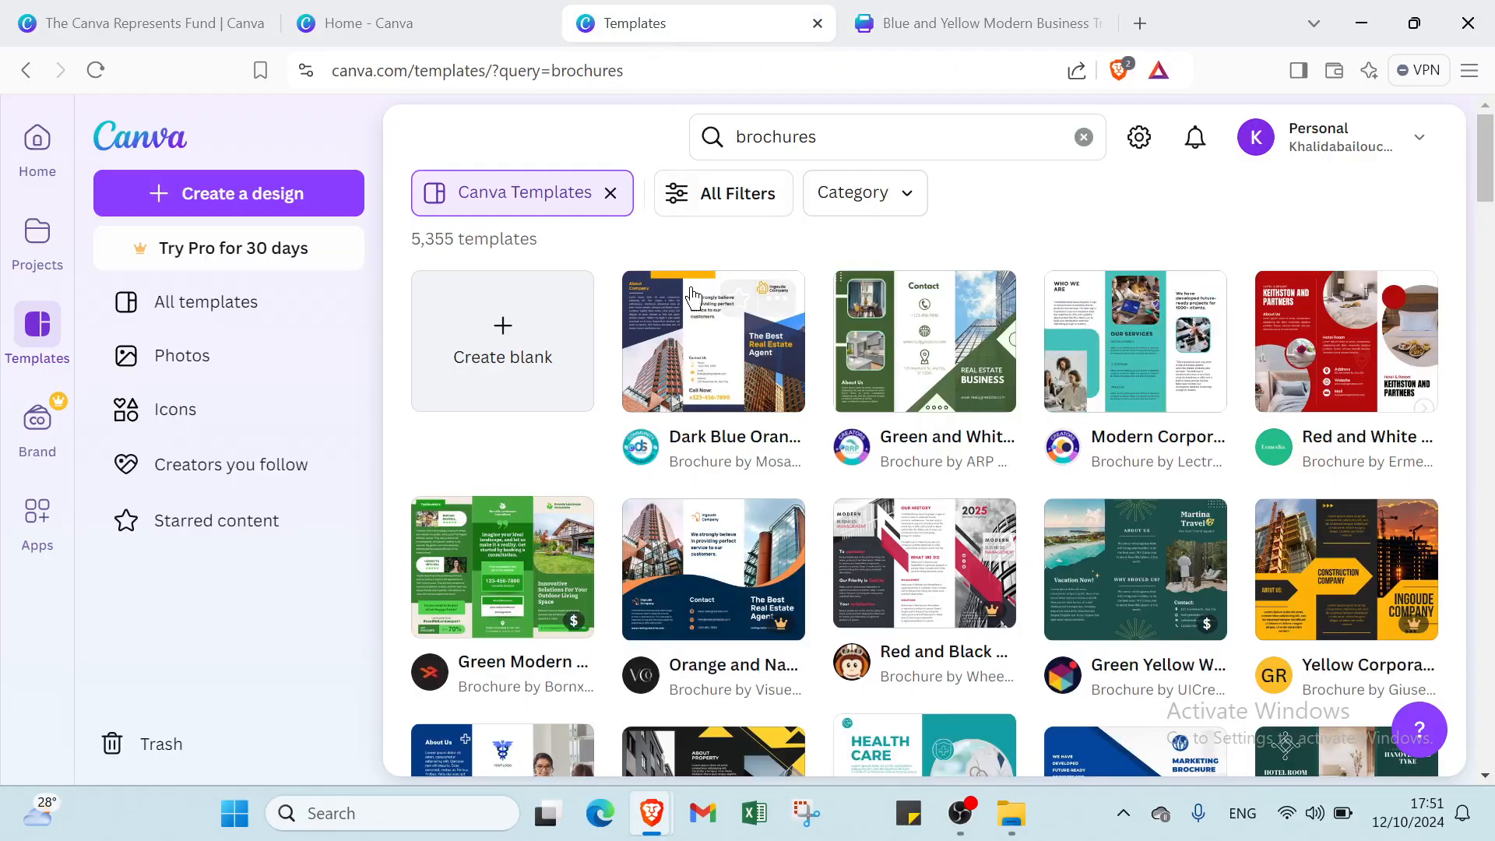
pyautogui.click(706, 313)
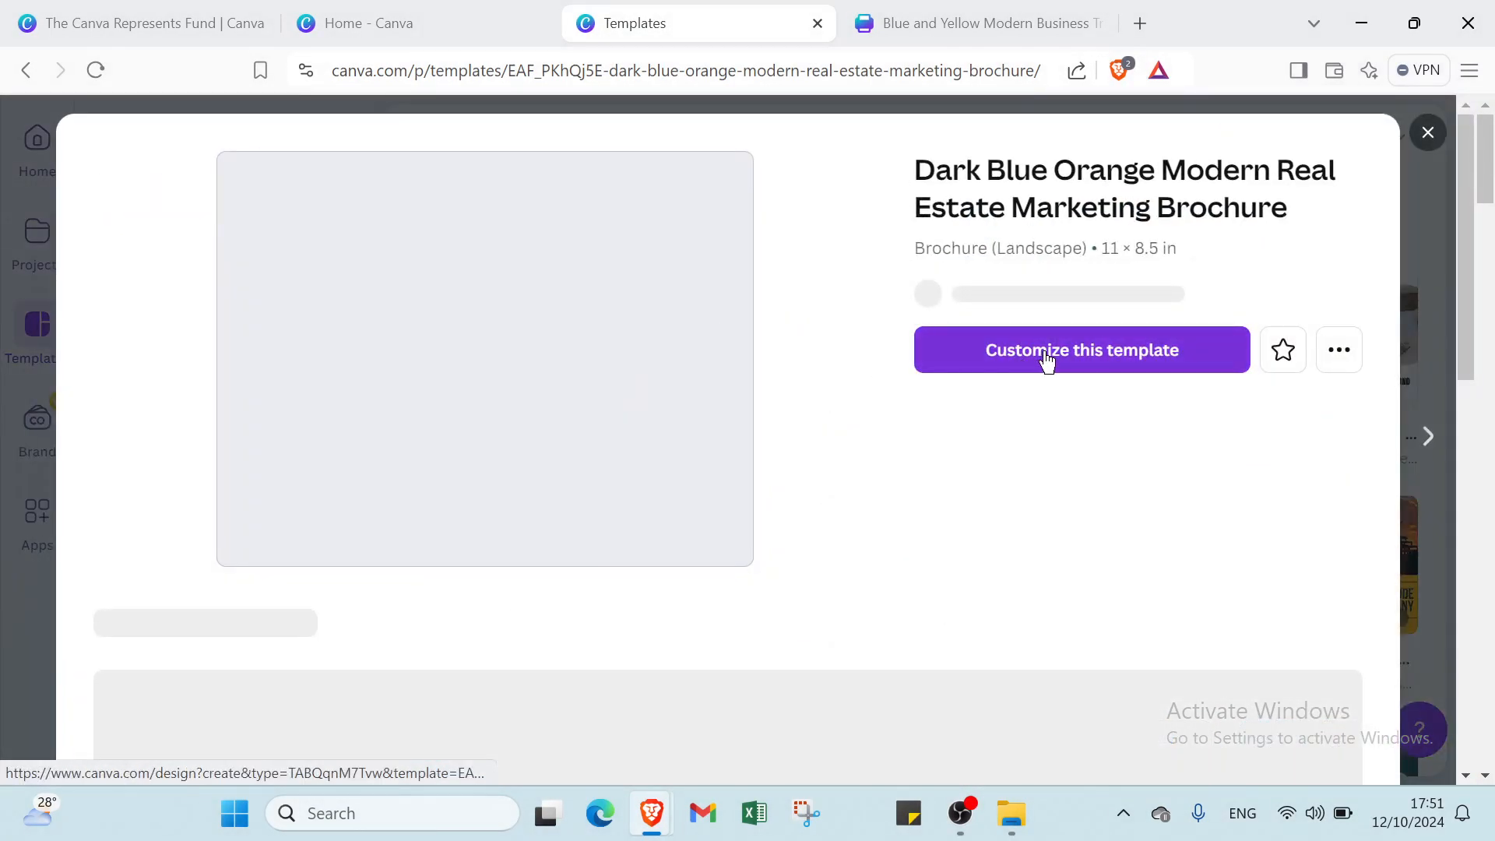
pyautogui.click(1428, 132)
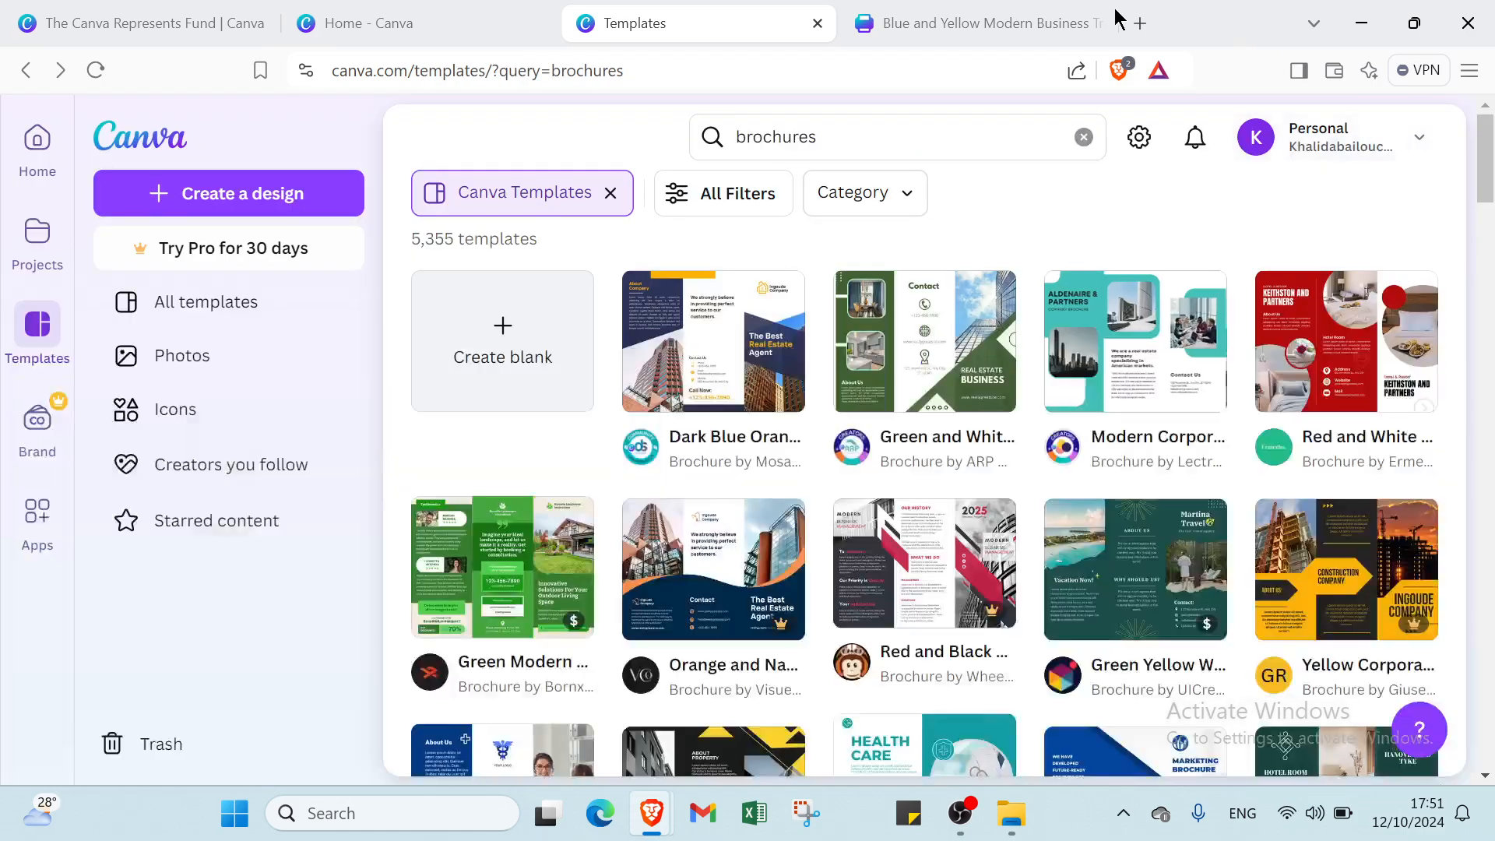
# - Switch to the open Blue and Yellow Modern Business Trifold design and review its two pages
pyautogui.click(1114, 20)
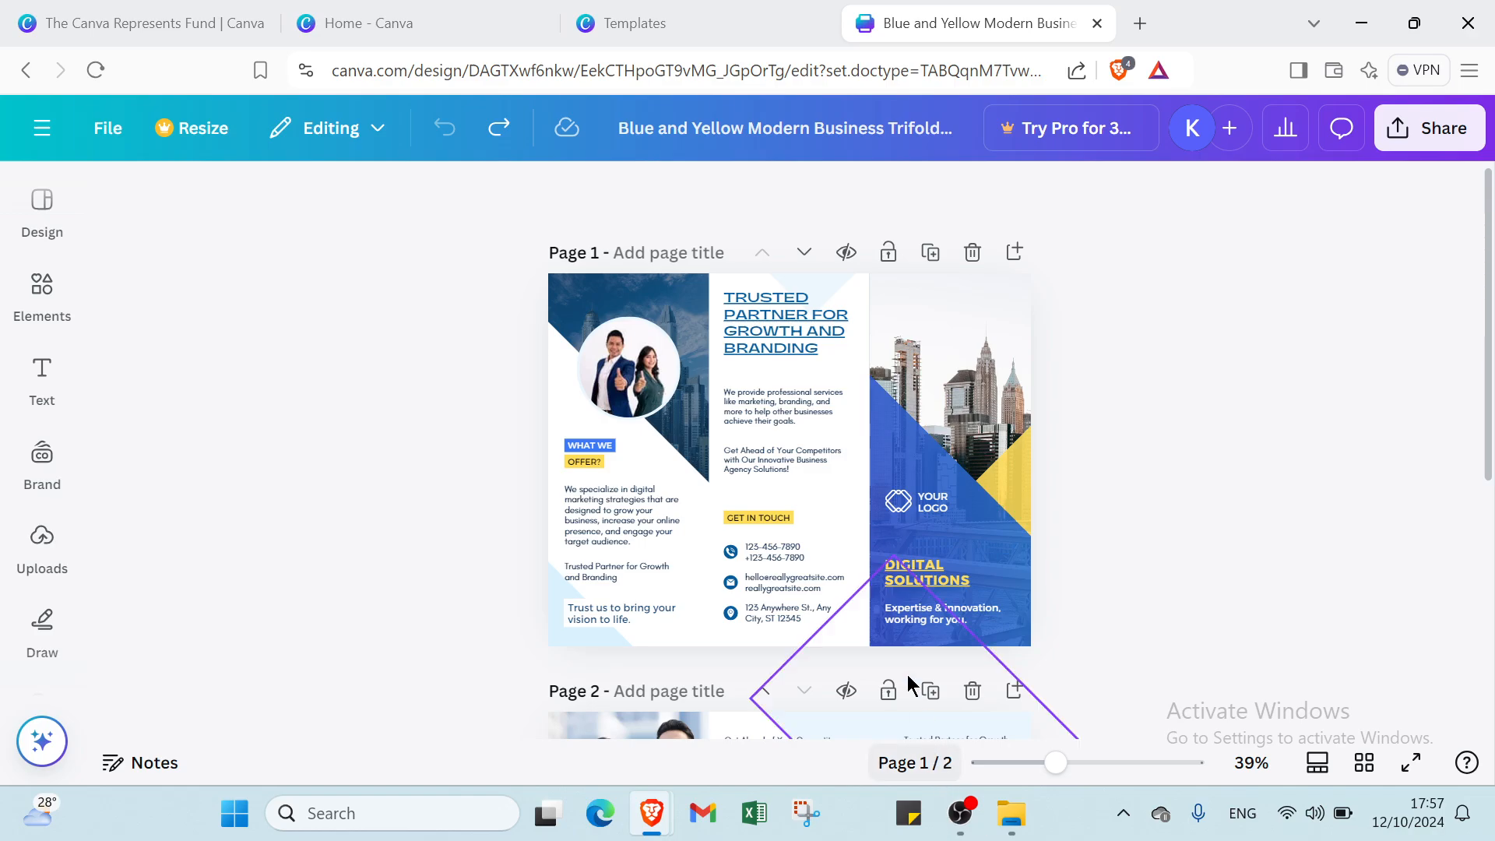
pyautogui.scroll(-5, 803, 350)
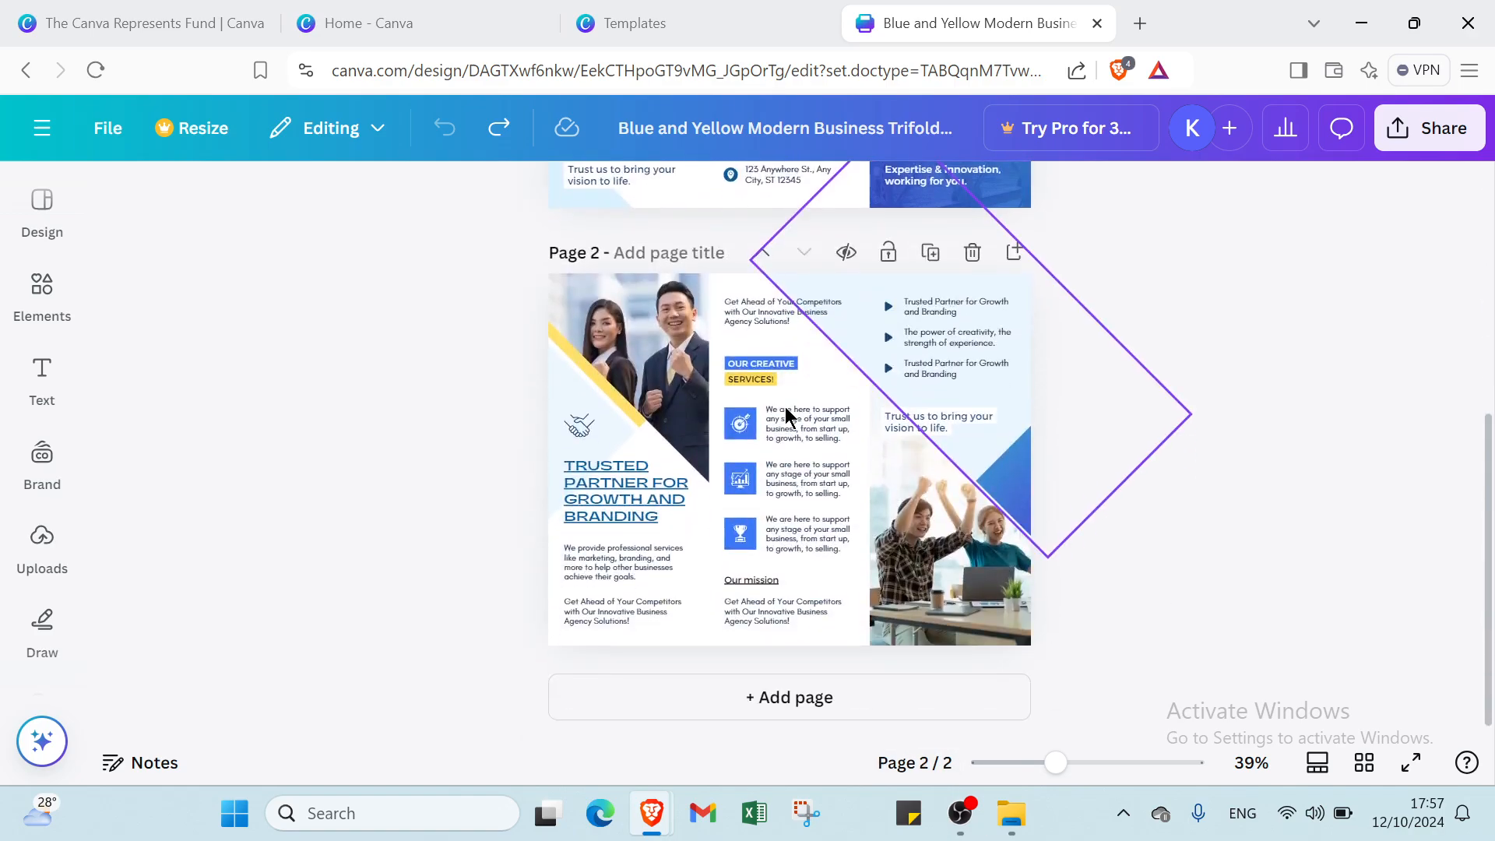
# - Try black and white fills on the blue skyline photo shape on page 1 and undo both colour changes
pyautogui.scroll(5, 785, 408)
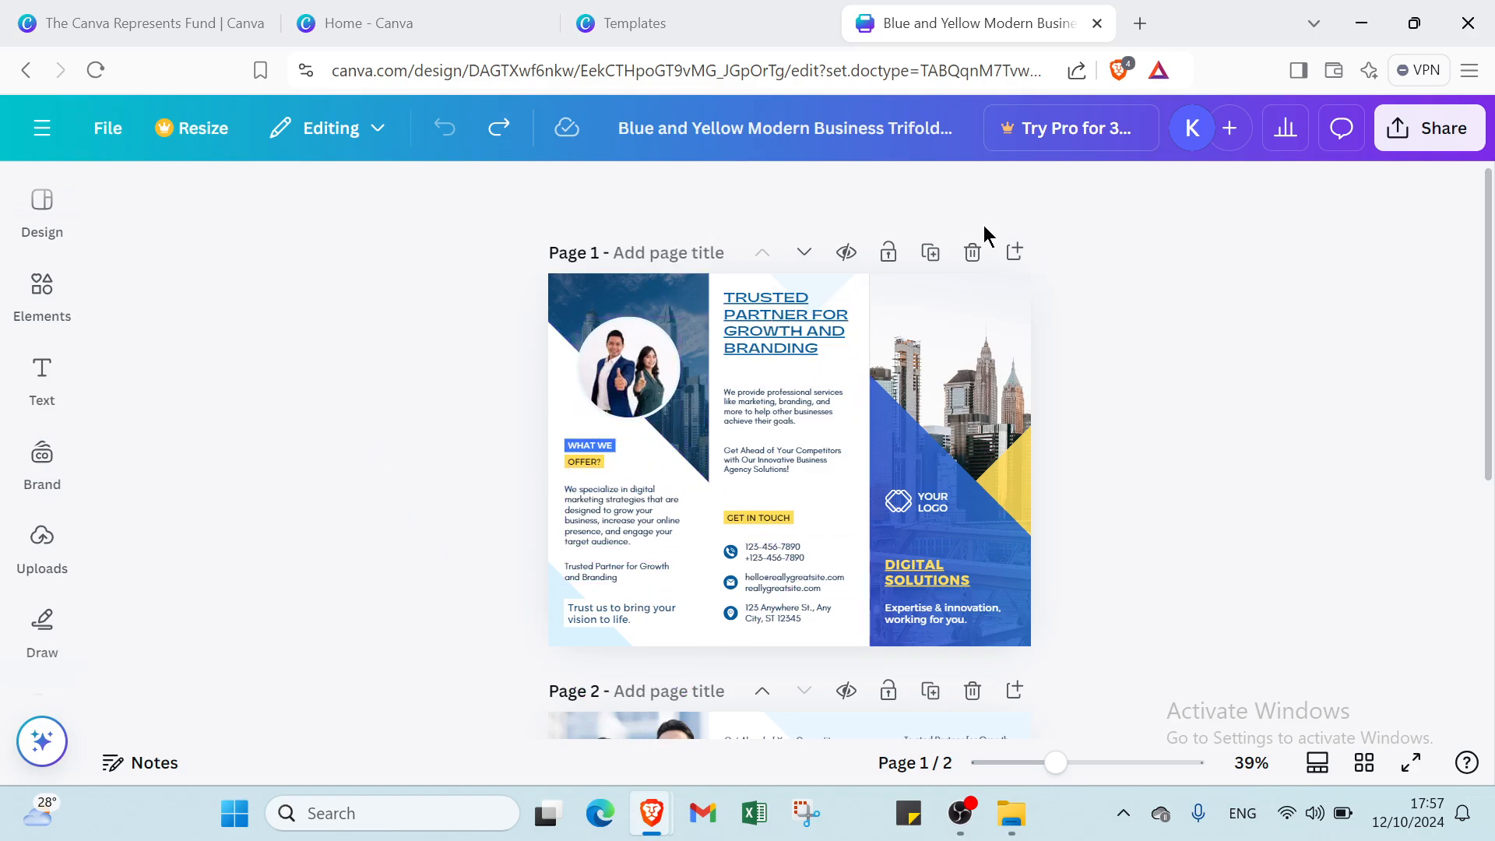
pyautogui.scroll(-5, 901, 493)
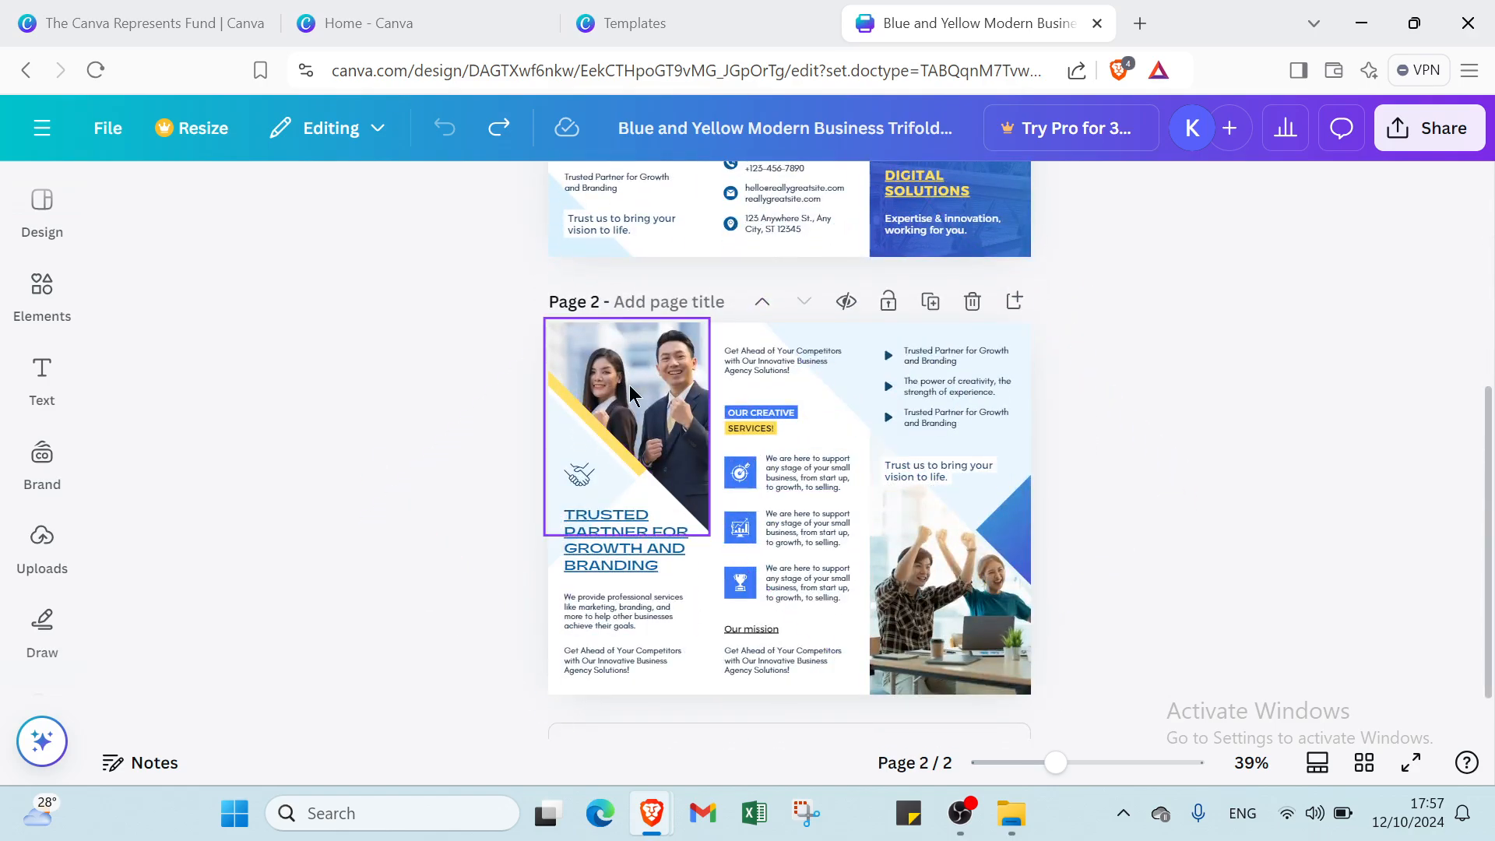
pyautogui.scroll(5, 630, 385)
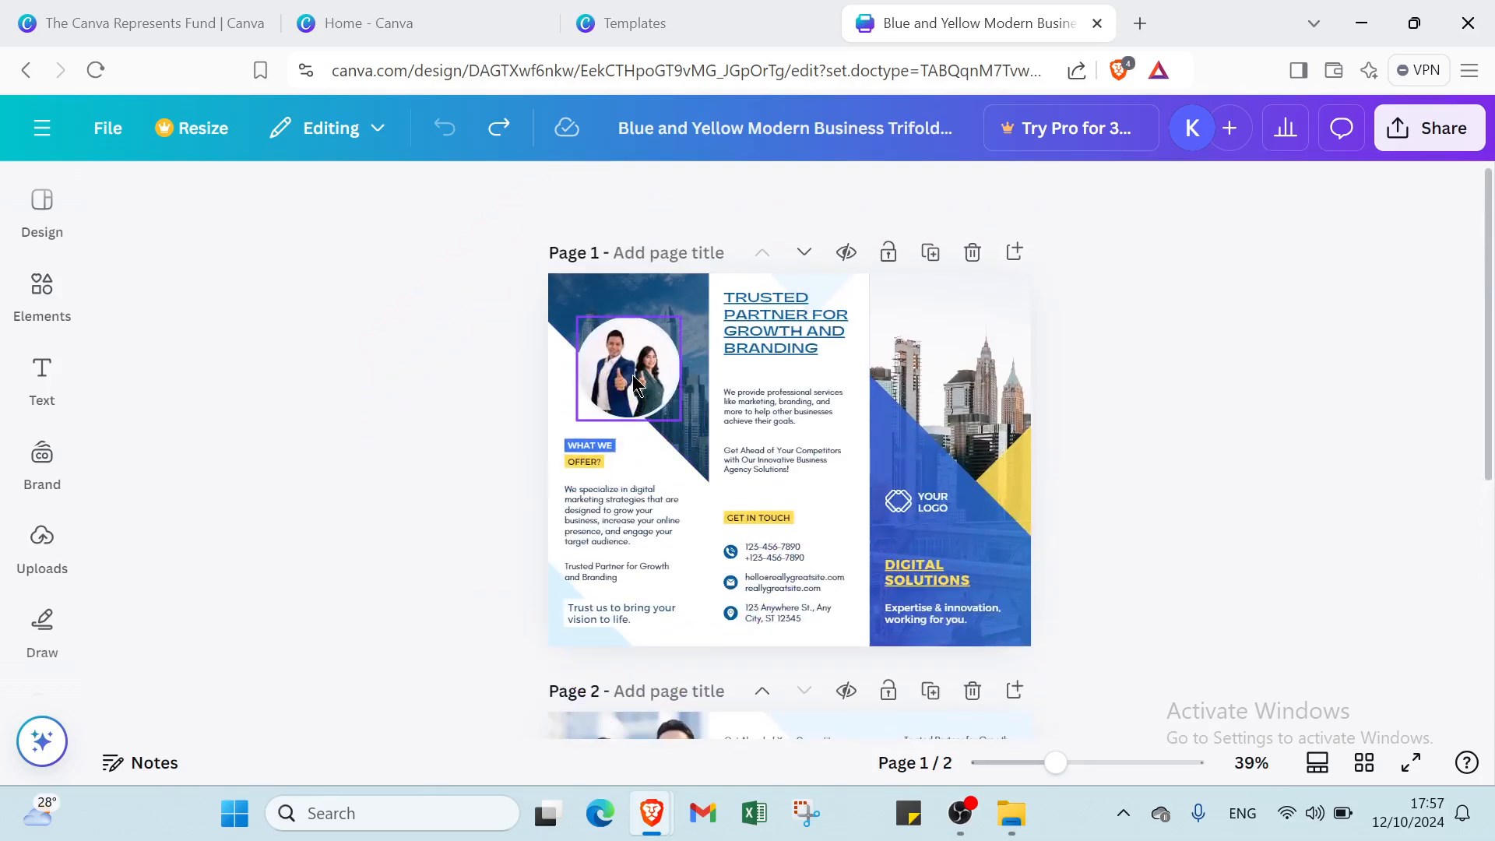
pyautogui.click(681, 307)
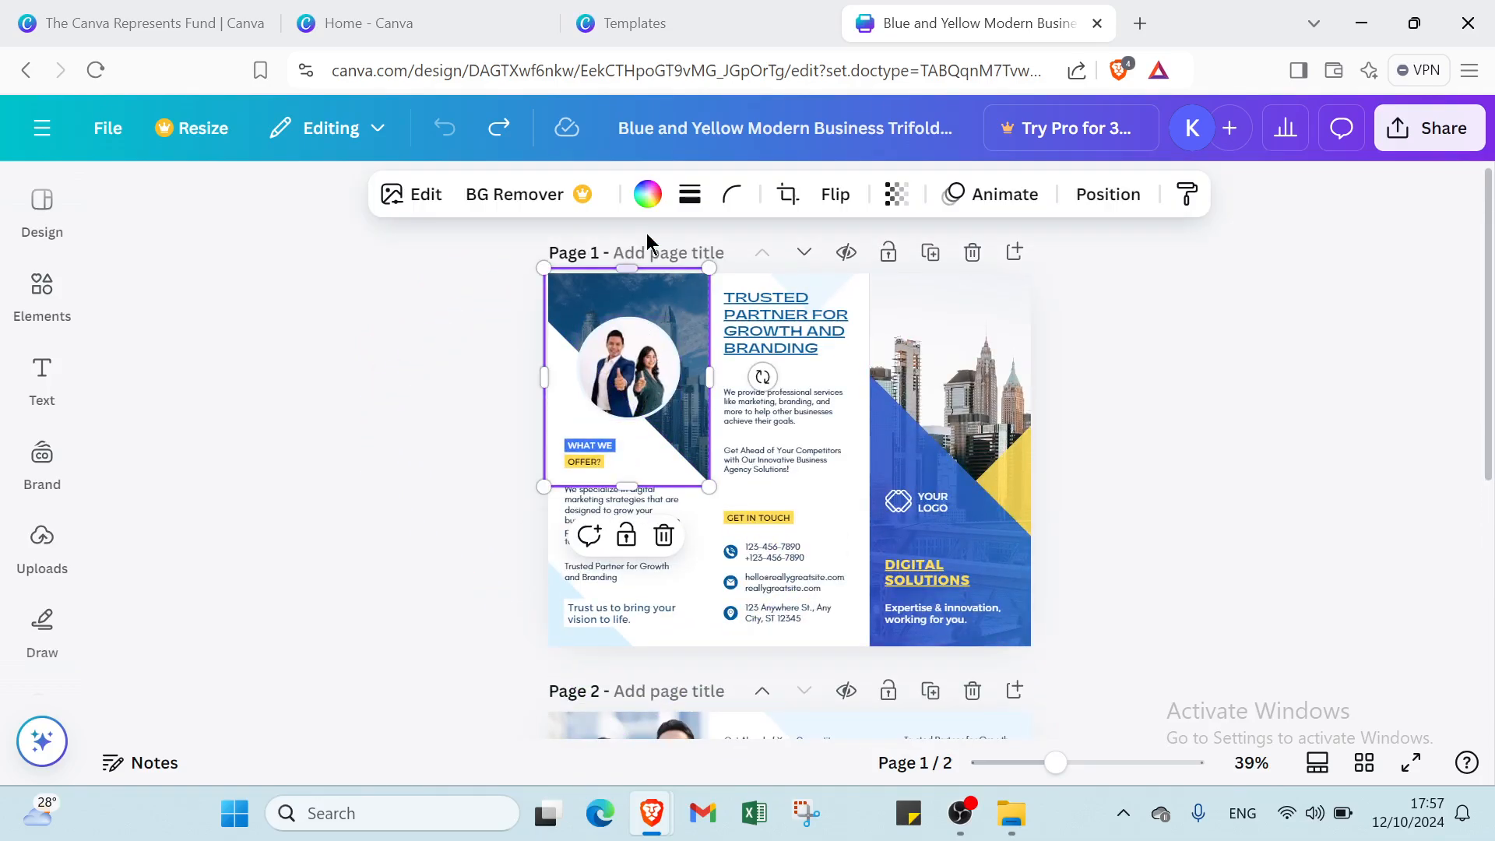
pyautogui.click(644, 191)
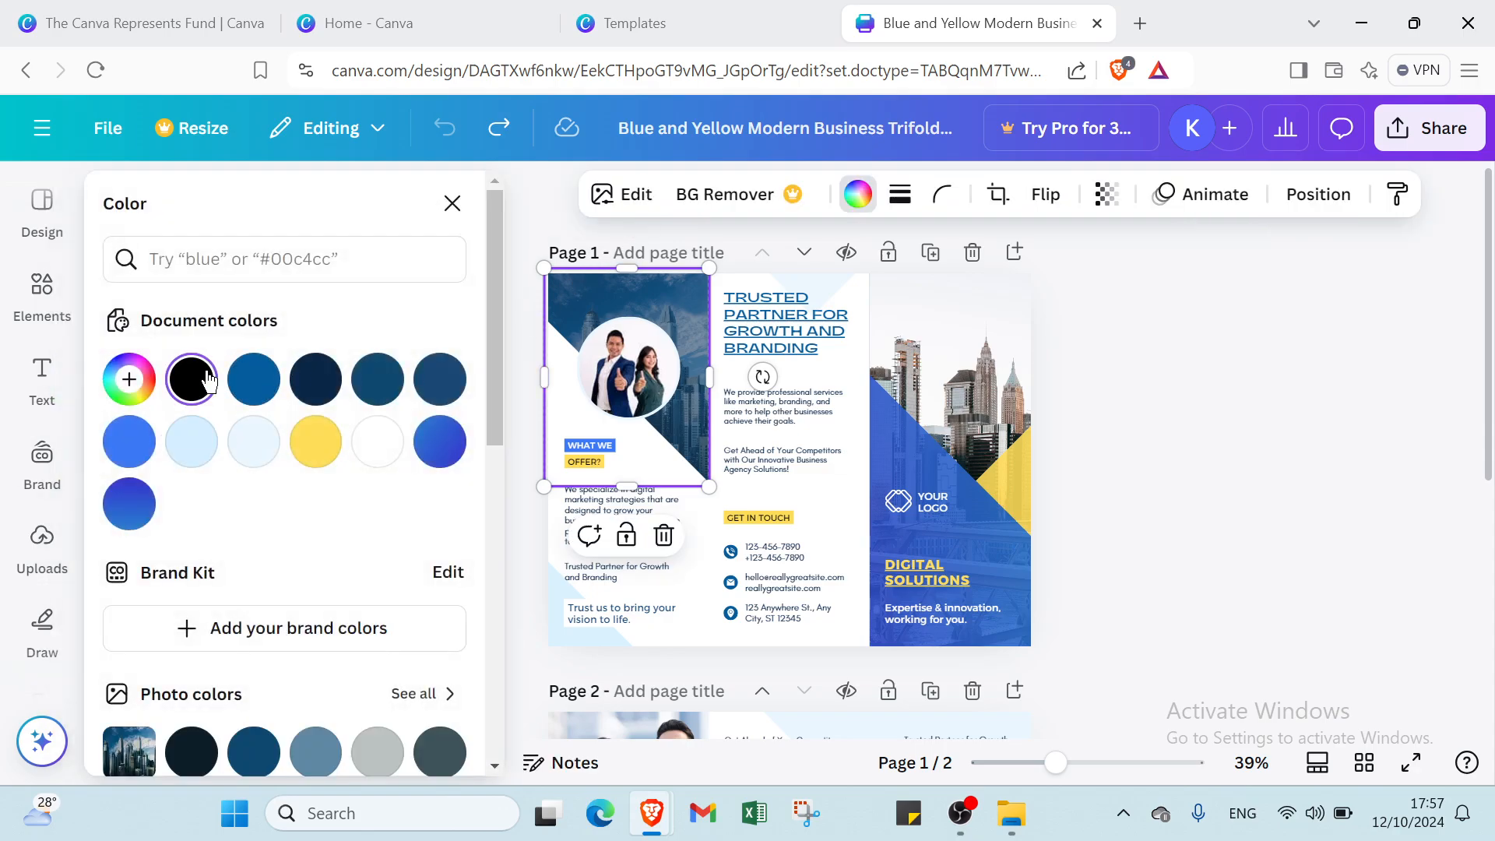
pyautogui.click(191, 378)
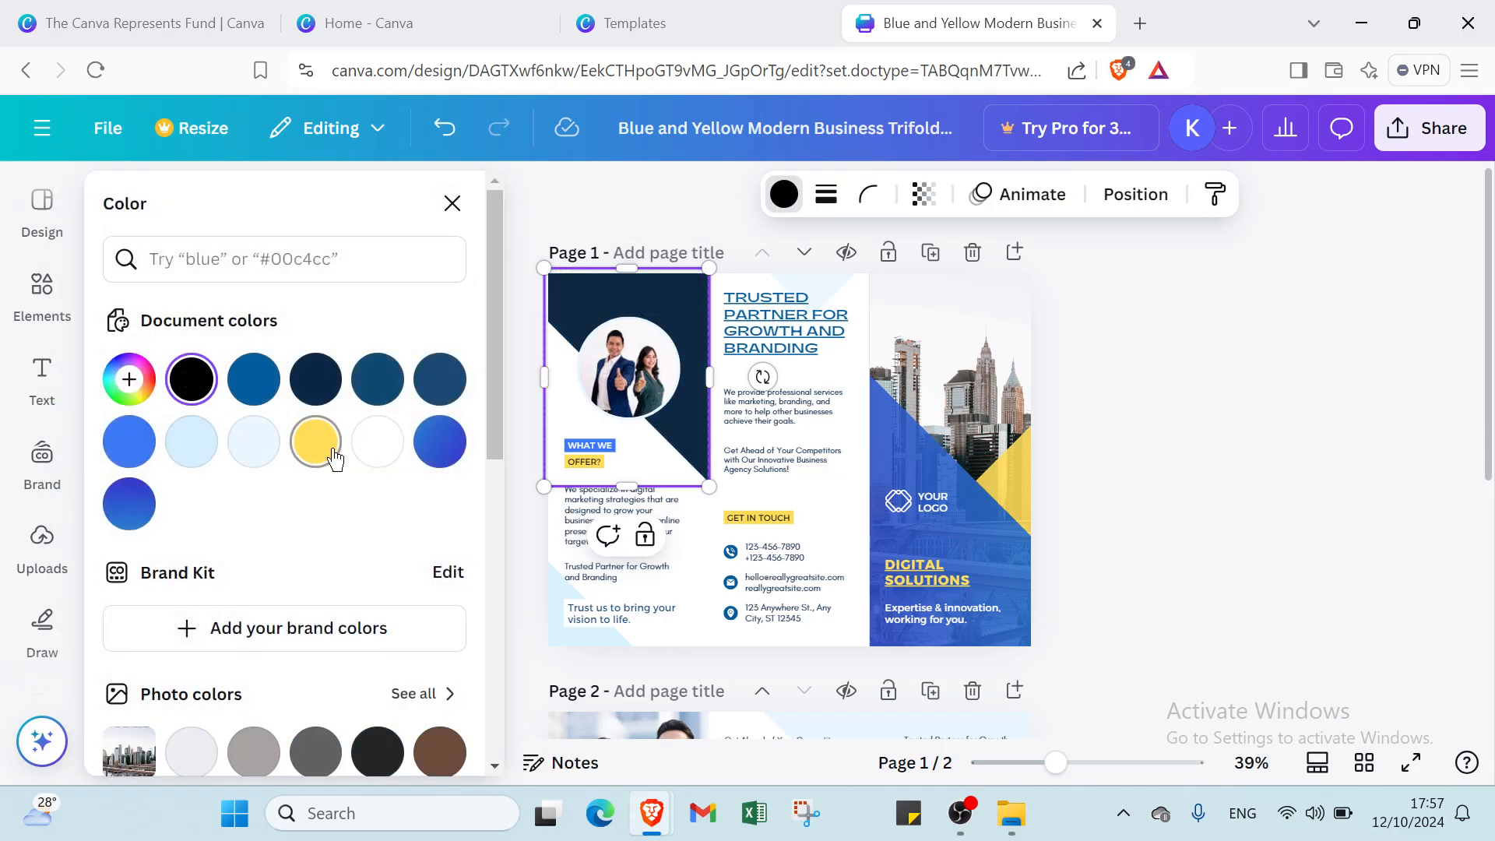
pyautogui.click(358, 443)
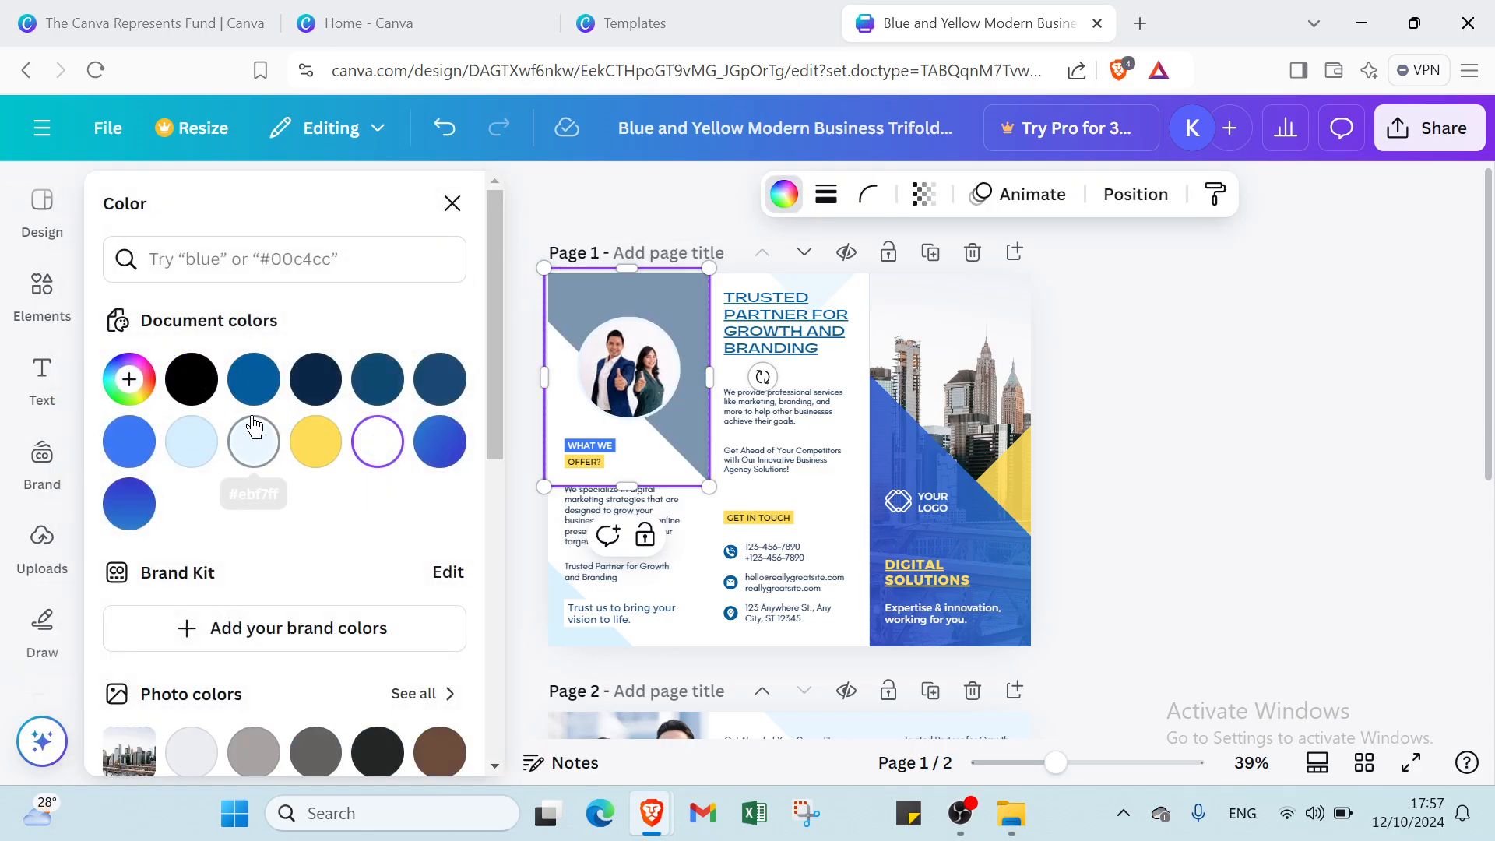
pyautogui.click(451, 205)
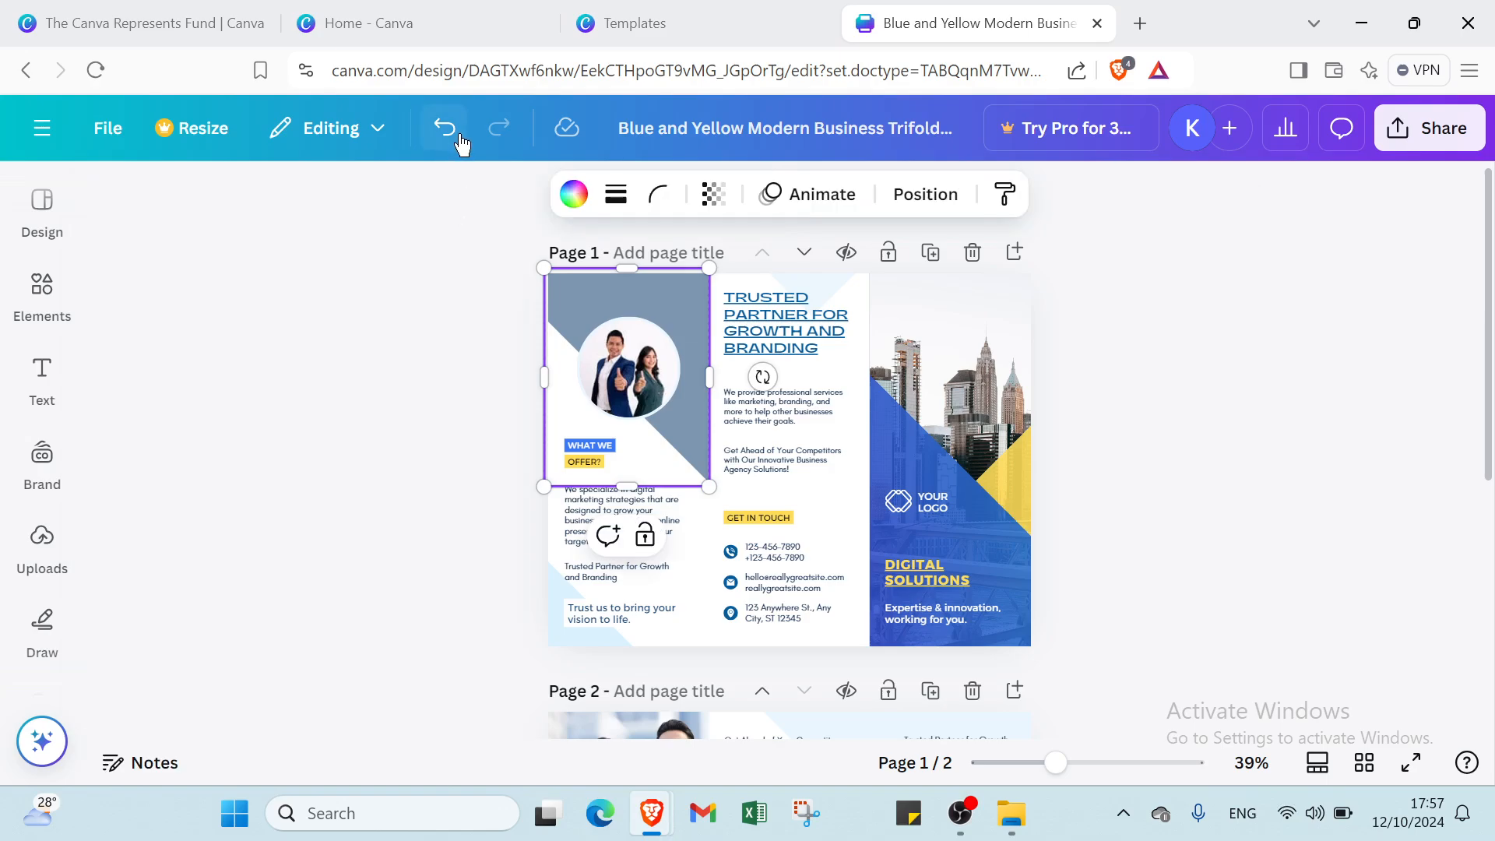
pyautogui.click(445, 128)
pyautogui.click(451, 127)
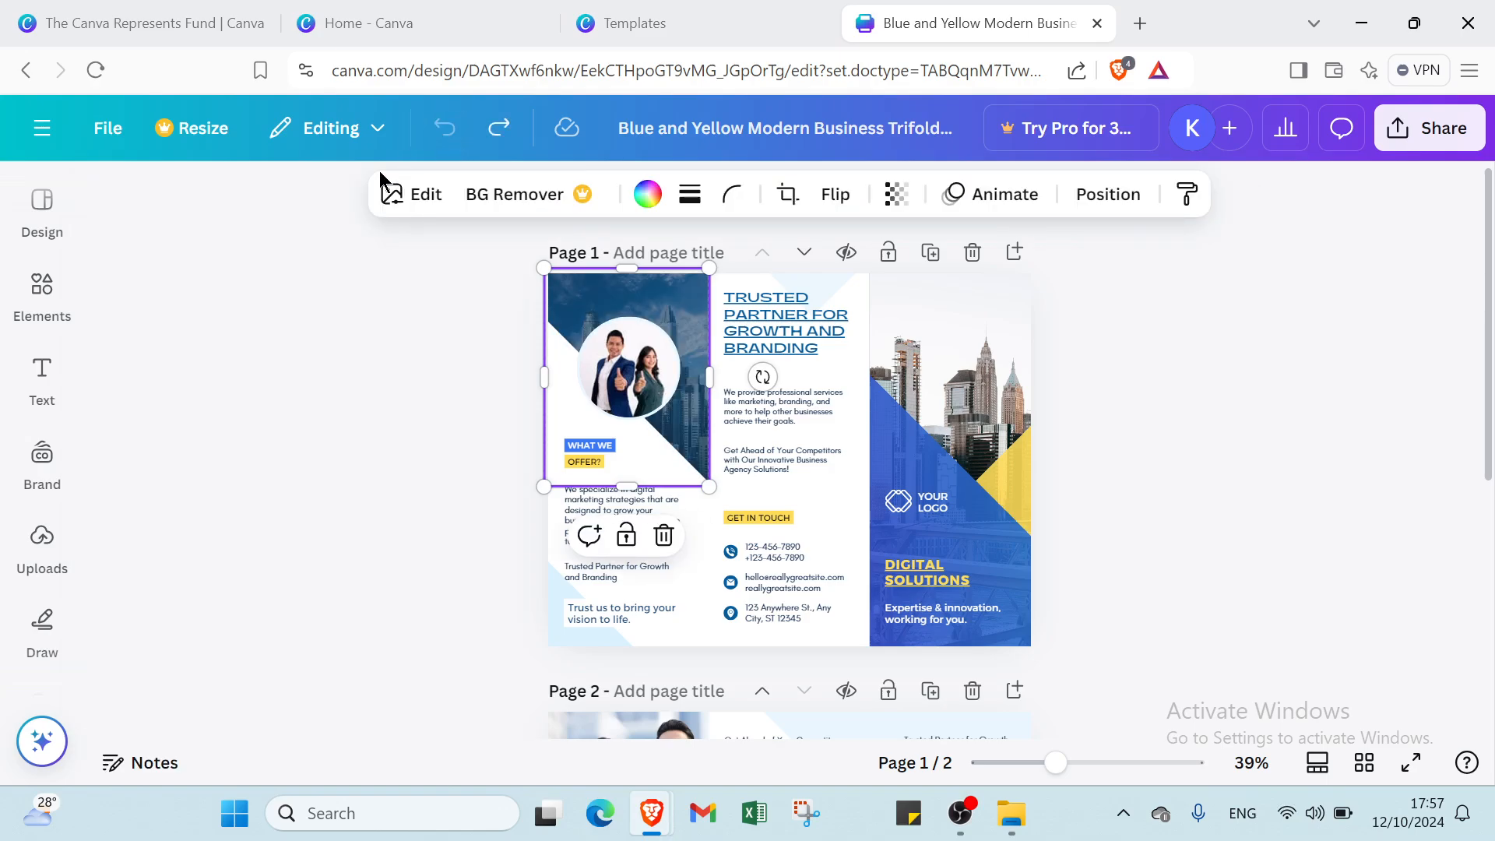
# - Examine the adjustments, Magic Studio tools, filters, effects and apps available for the blue skyline photo, and close the options
pyautogui.click(424, 198)
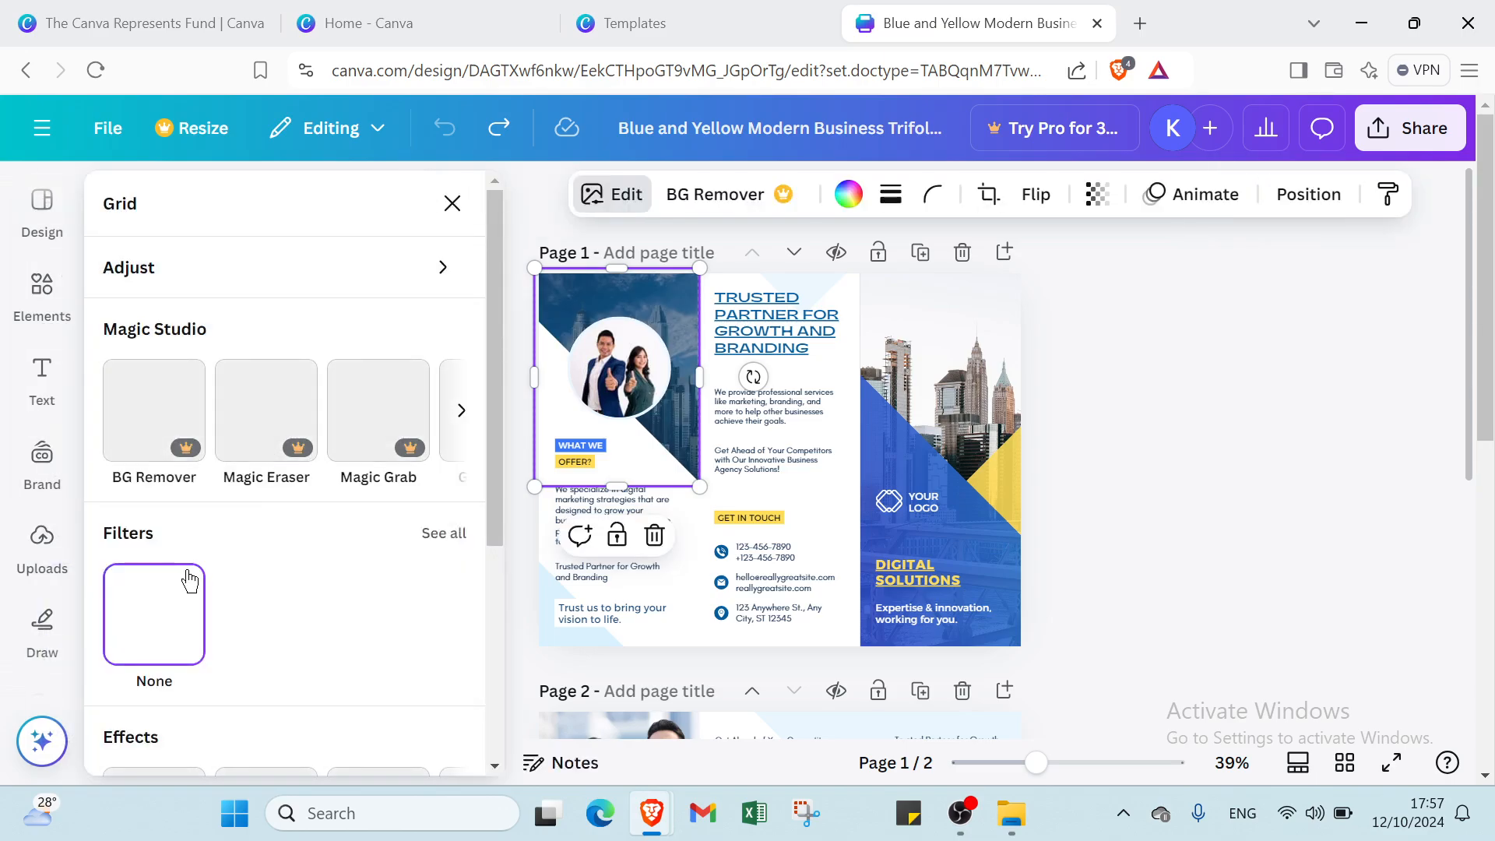
pyautogui.scroll(-3, 187, 584)
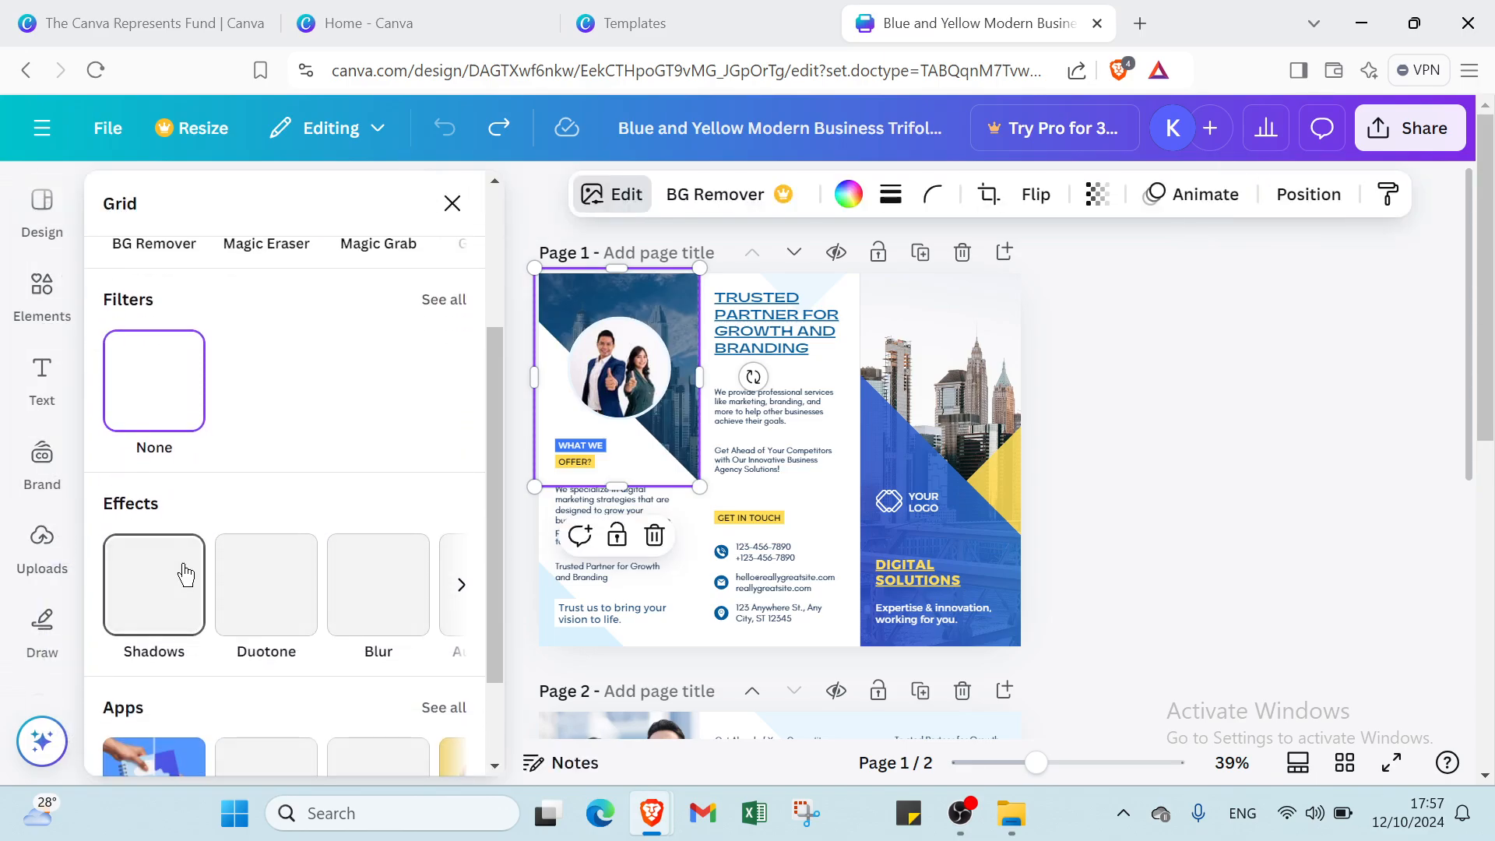
pyautogui.scroll(-2, 191, 565)
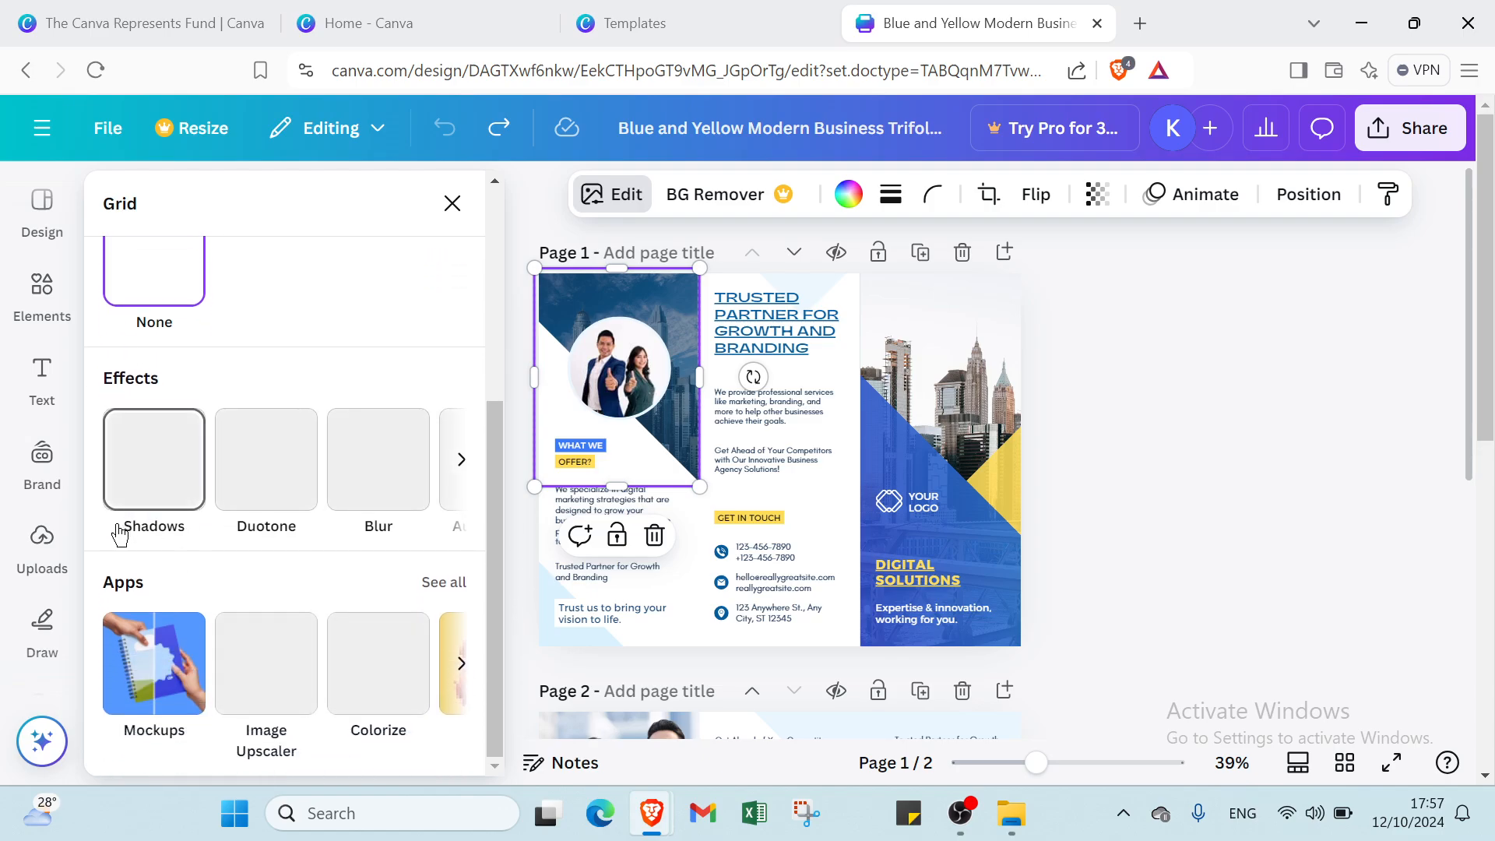
pyautogui.scroll(4, 218, 573)
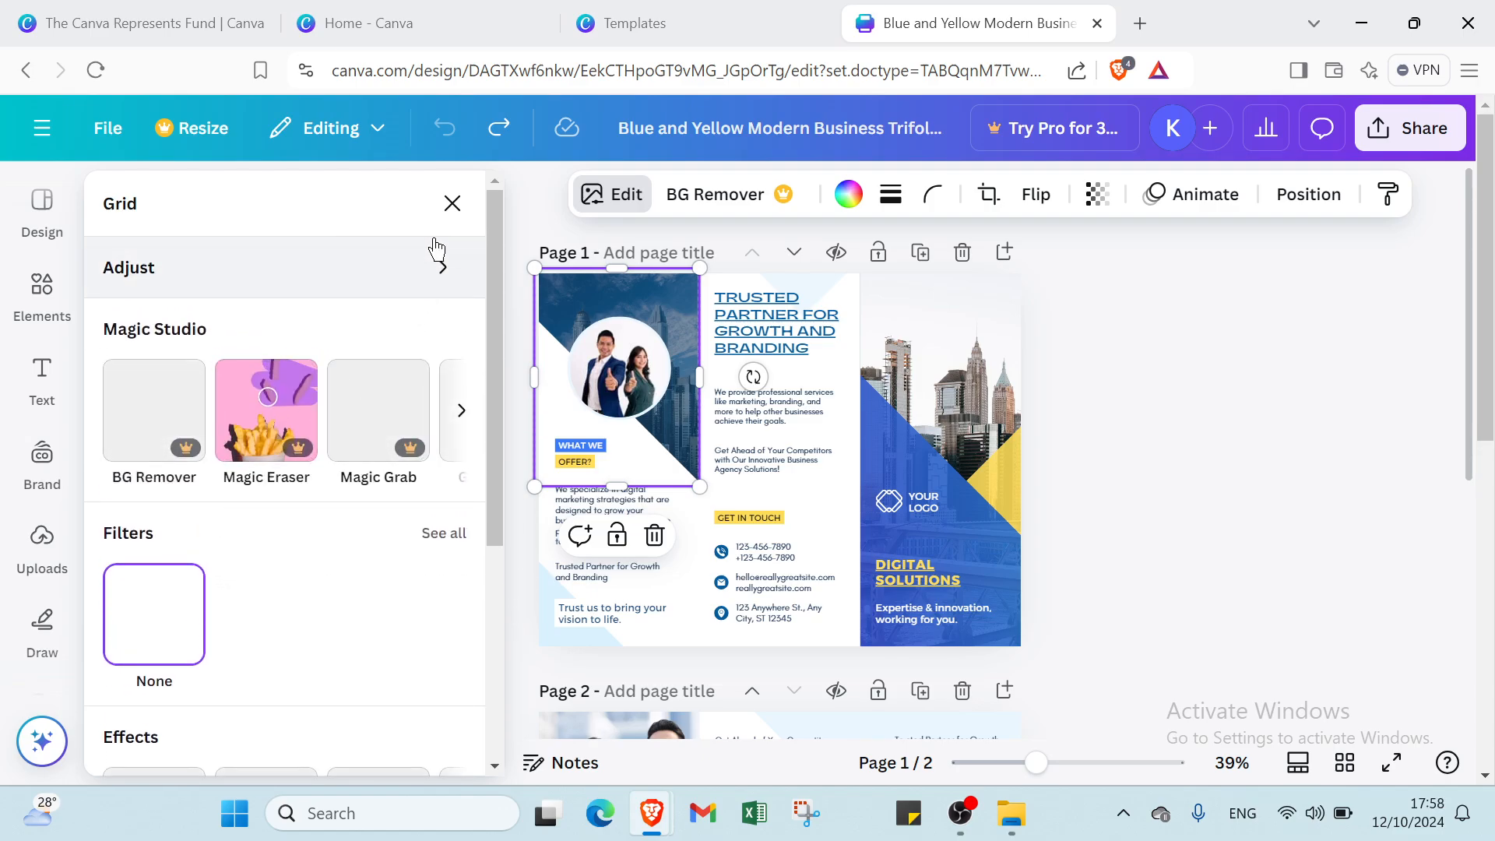
pyautogui.click(452, 204)
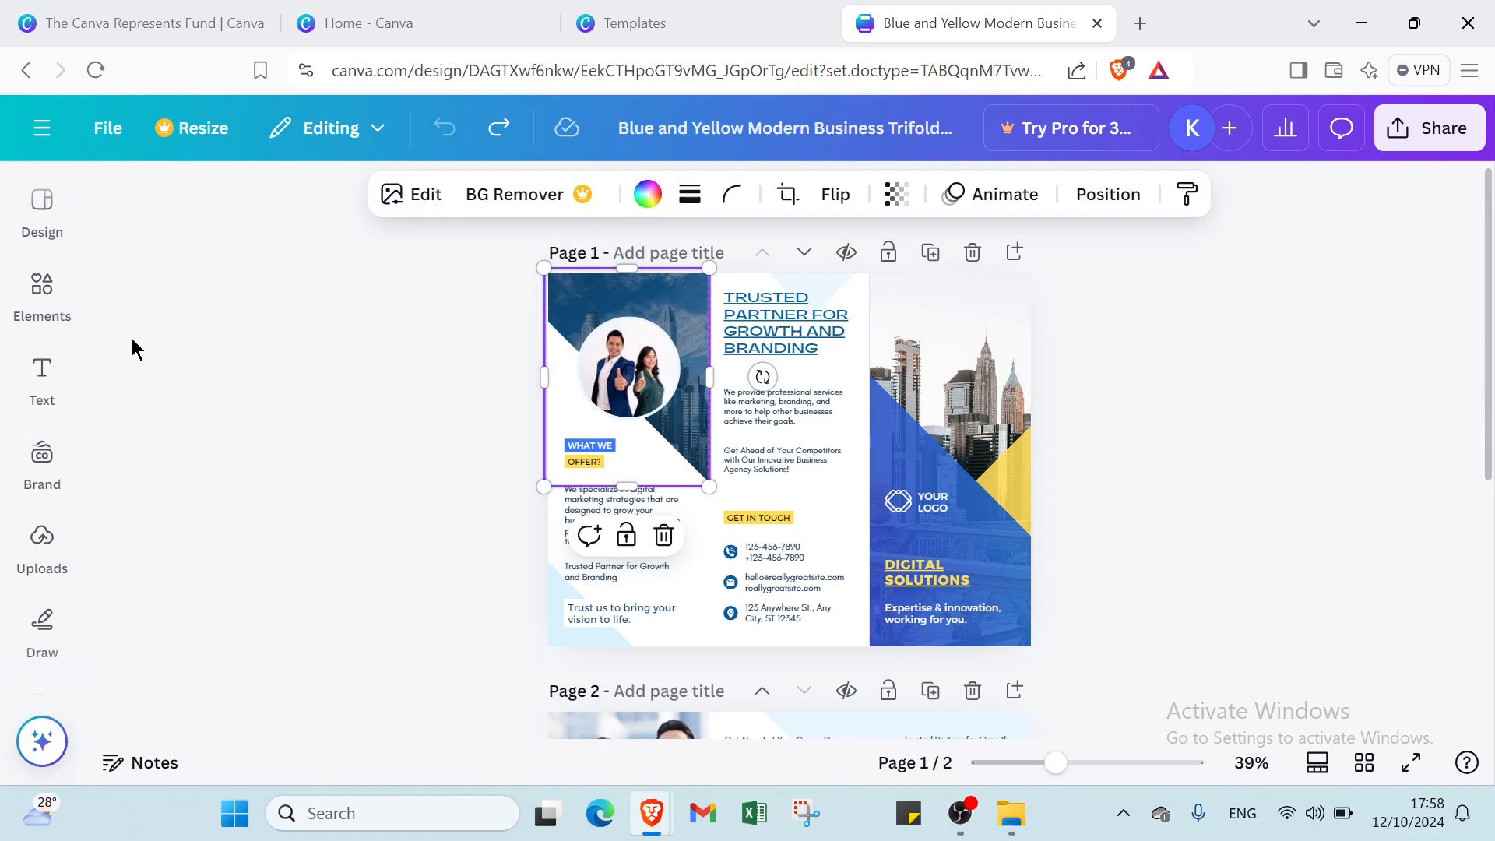
# - Add the recently used circled phone graphic to page 1 and shrink it to a small icon beside the phone numbers
pyautogui.click(42, 289)
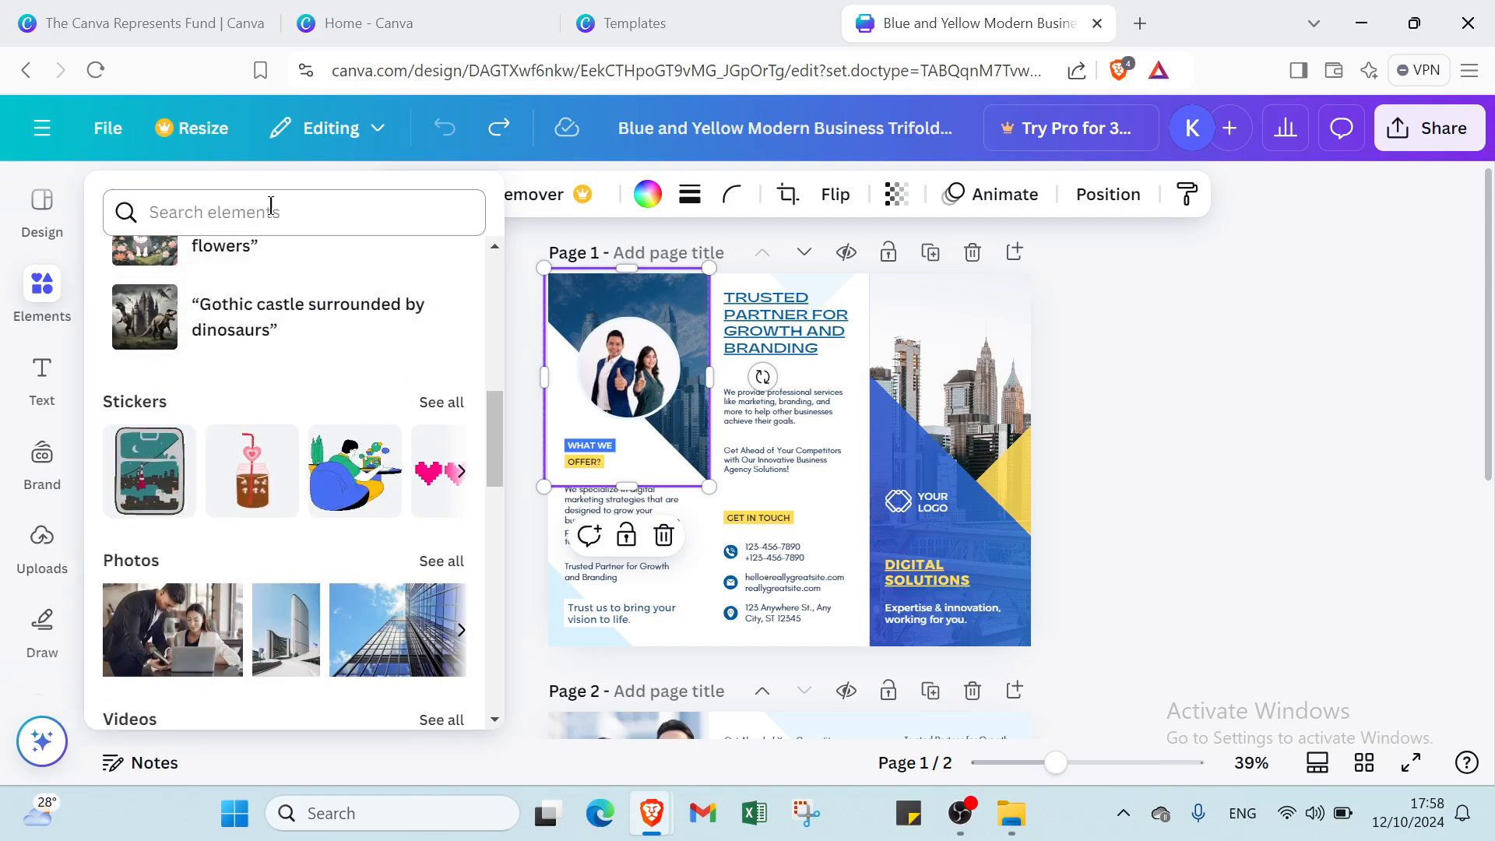
pyautogui.scroll(4, 255, 386)
pyautogui.scroll(5, 255, 387)
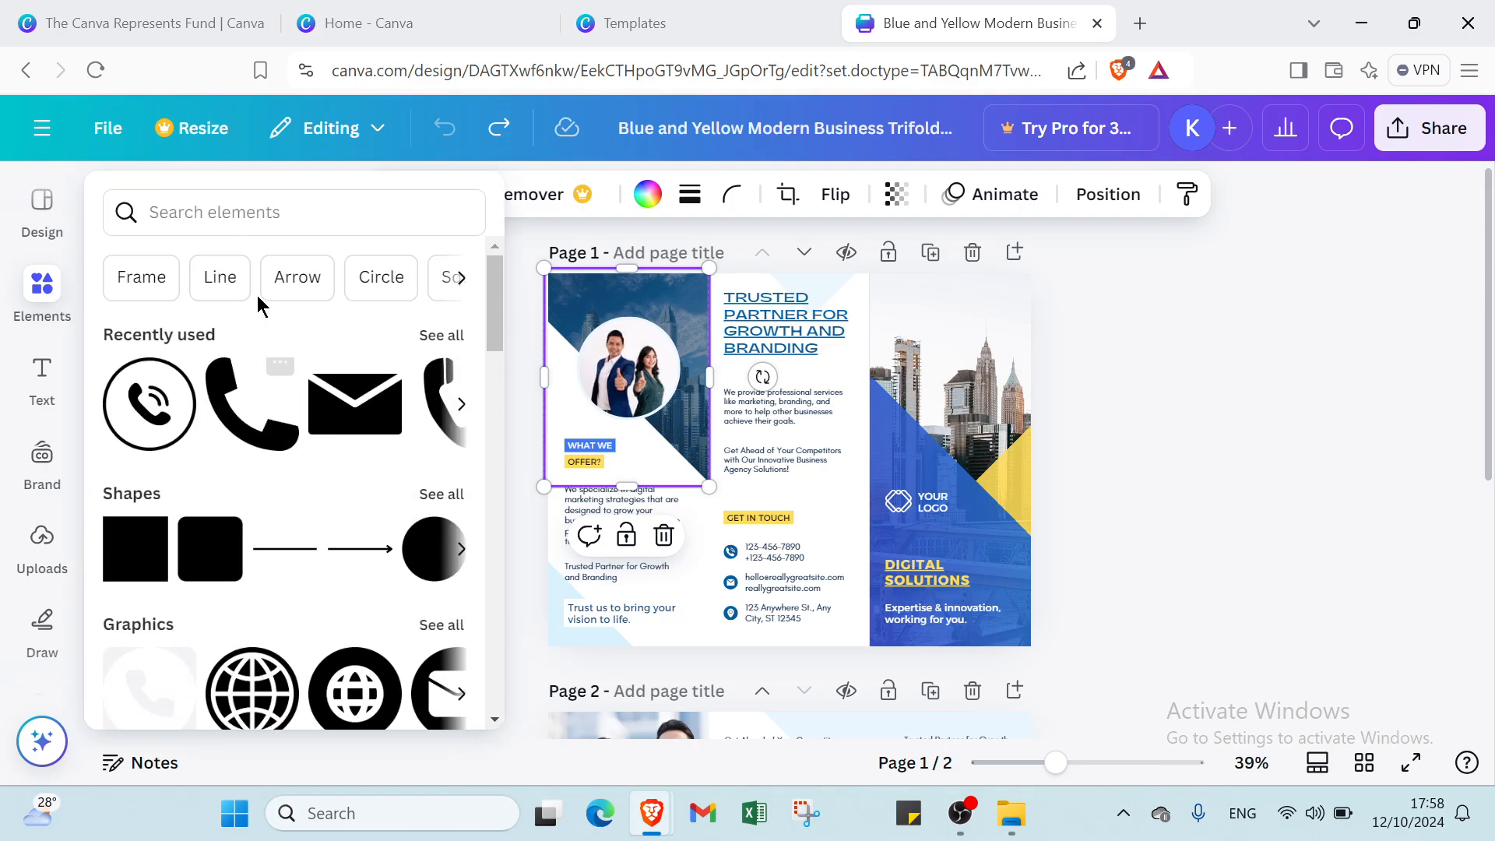
pyautogui.click(141, 419)
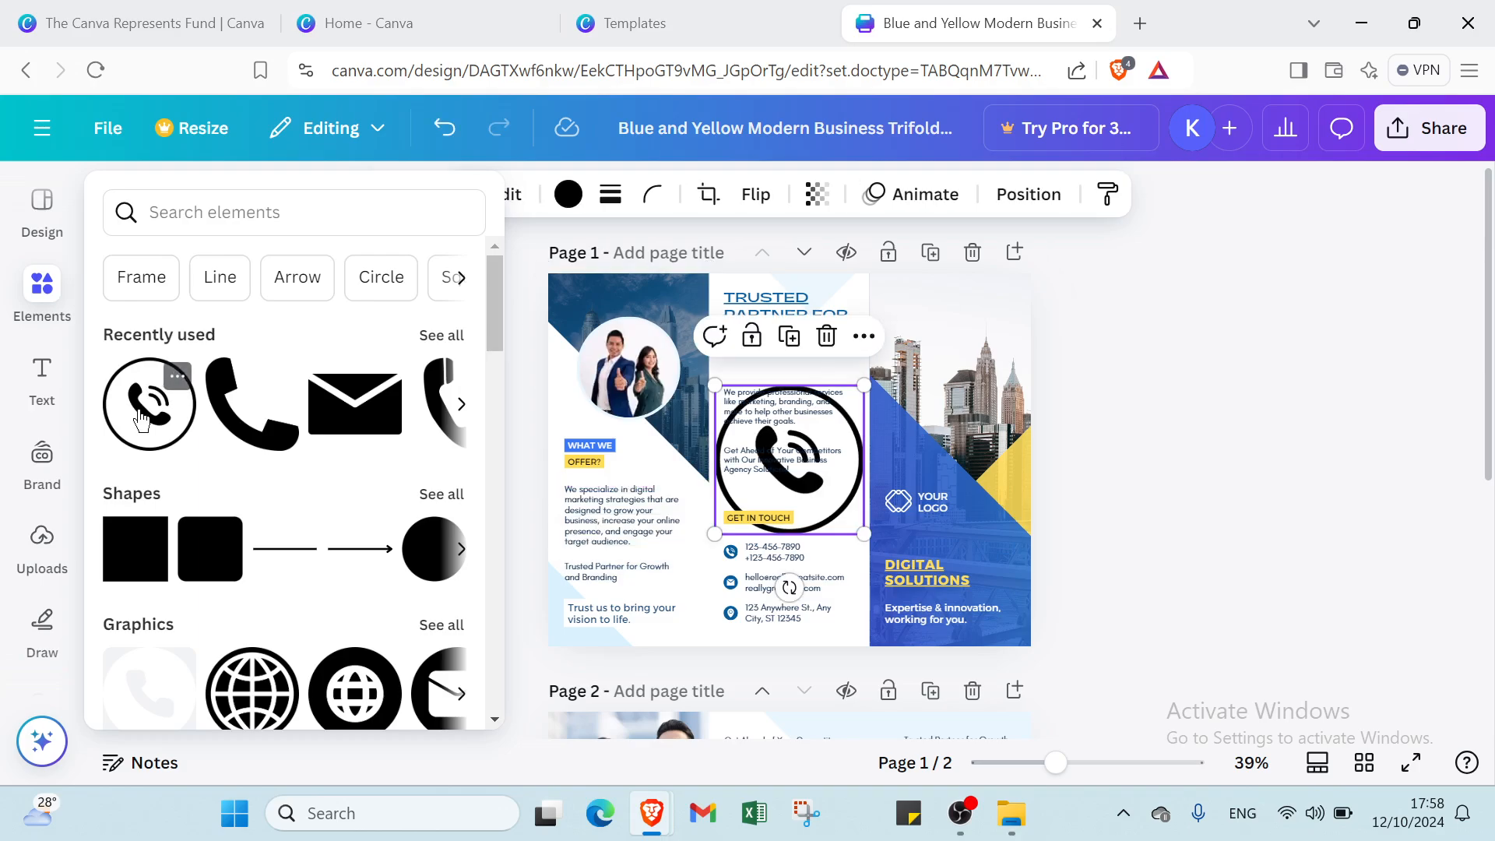
pyautogui.click(787, 465)
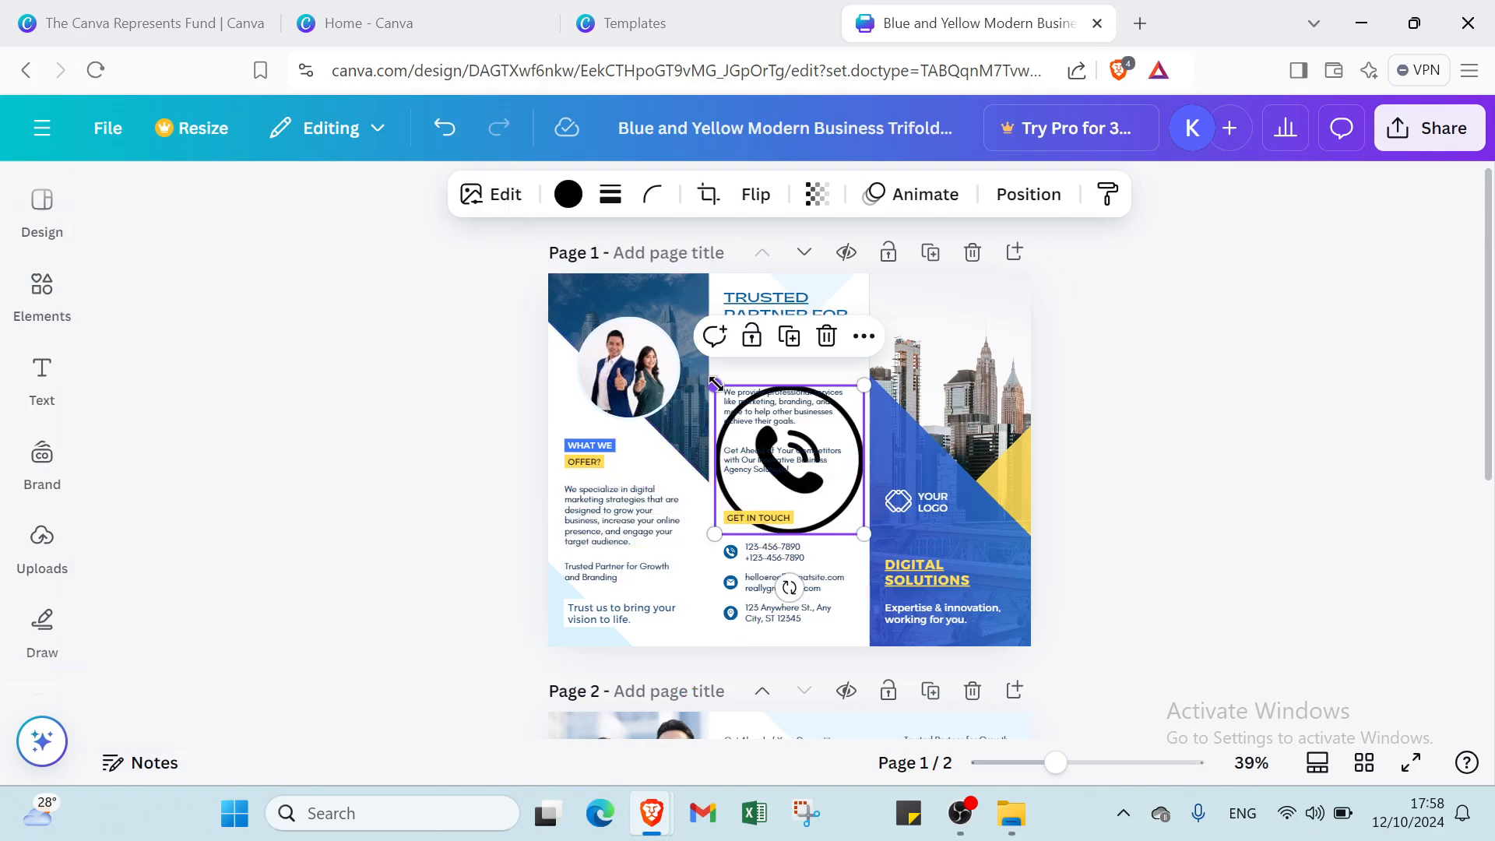
pyautogui.moveTo(714, 385); pyautogui.dragTo(715, 550)
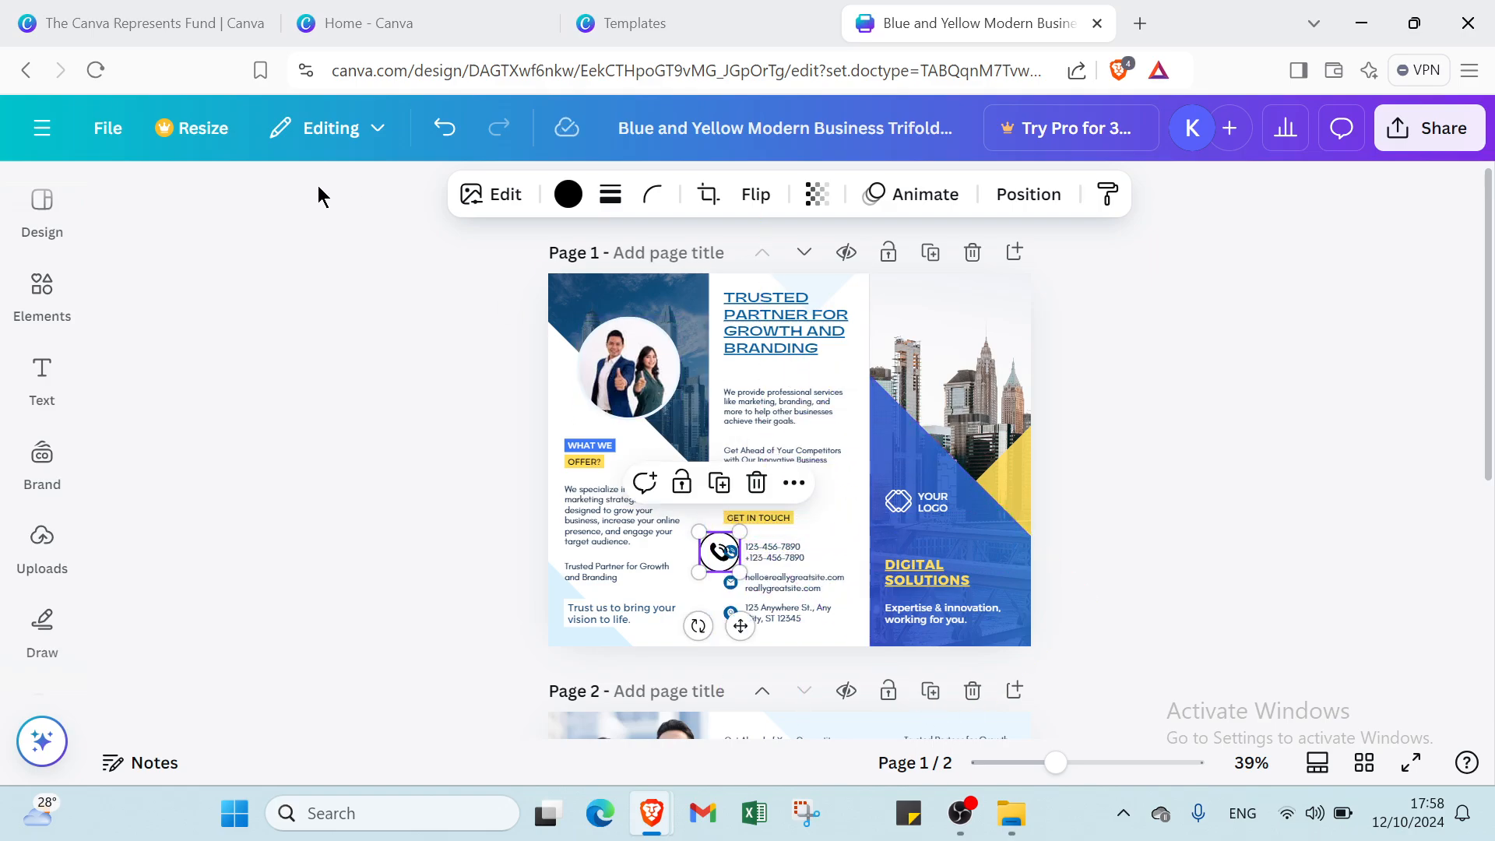
# - Add the recently used black envelope and location pin graphics to page 1
pyautogui.click(36, 300)
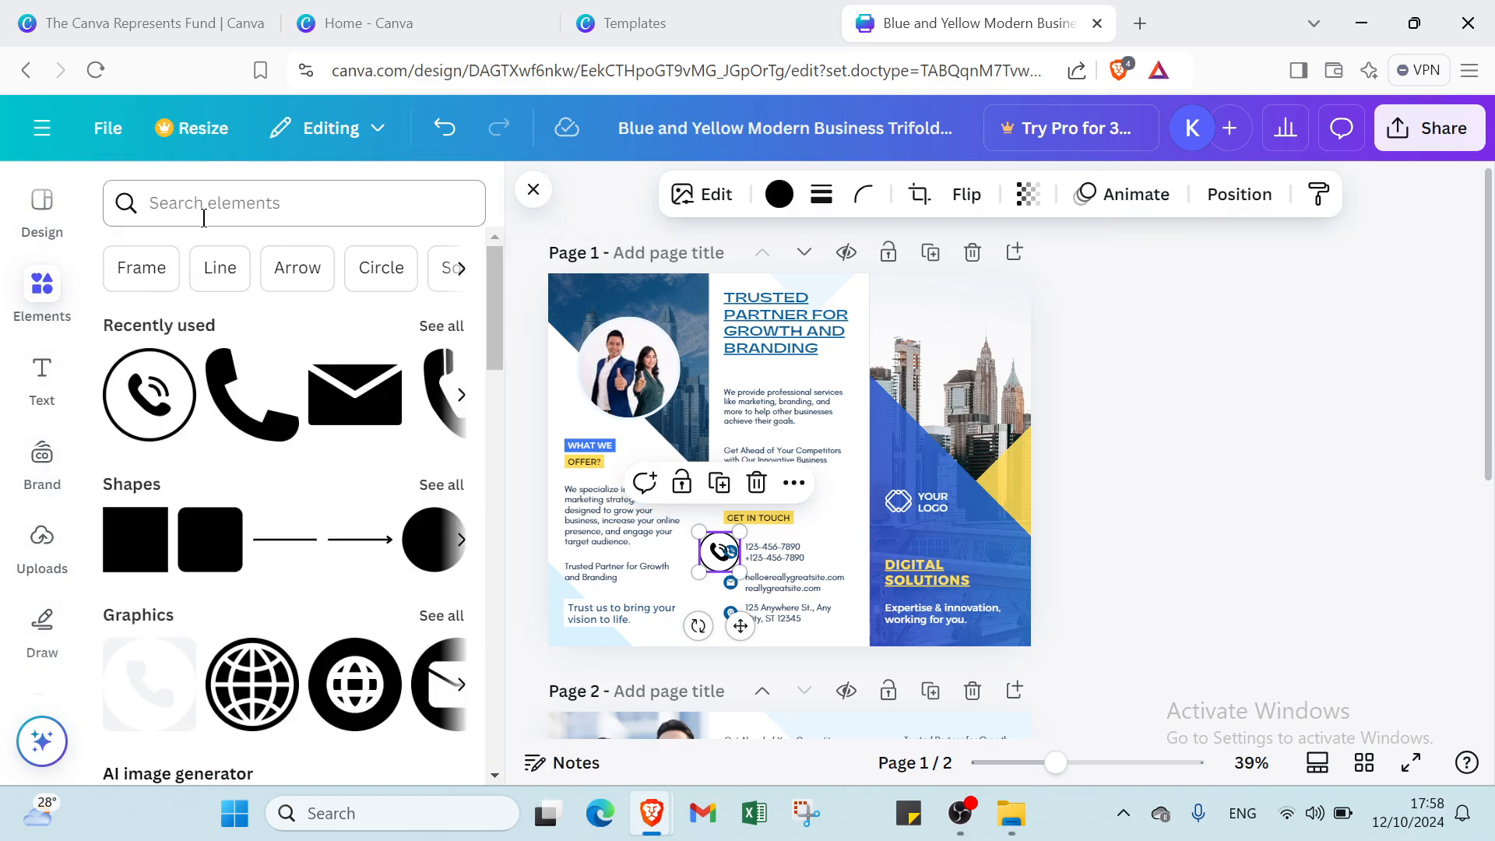
pyautogui.click(356, 364)
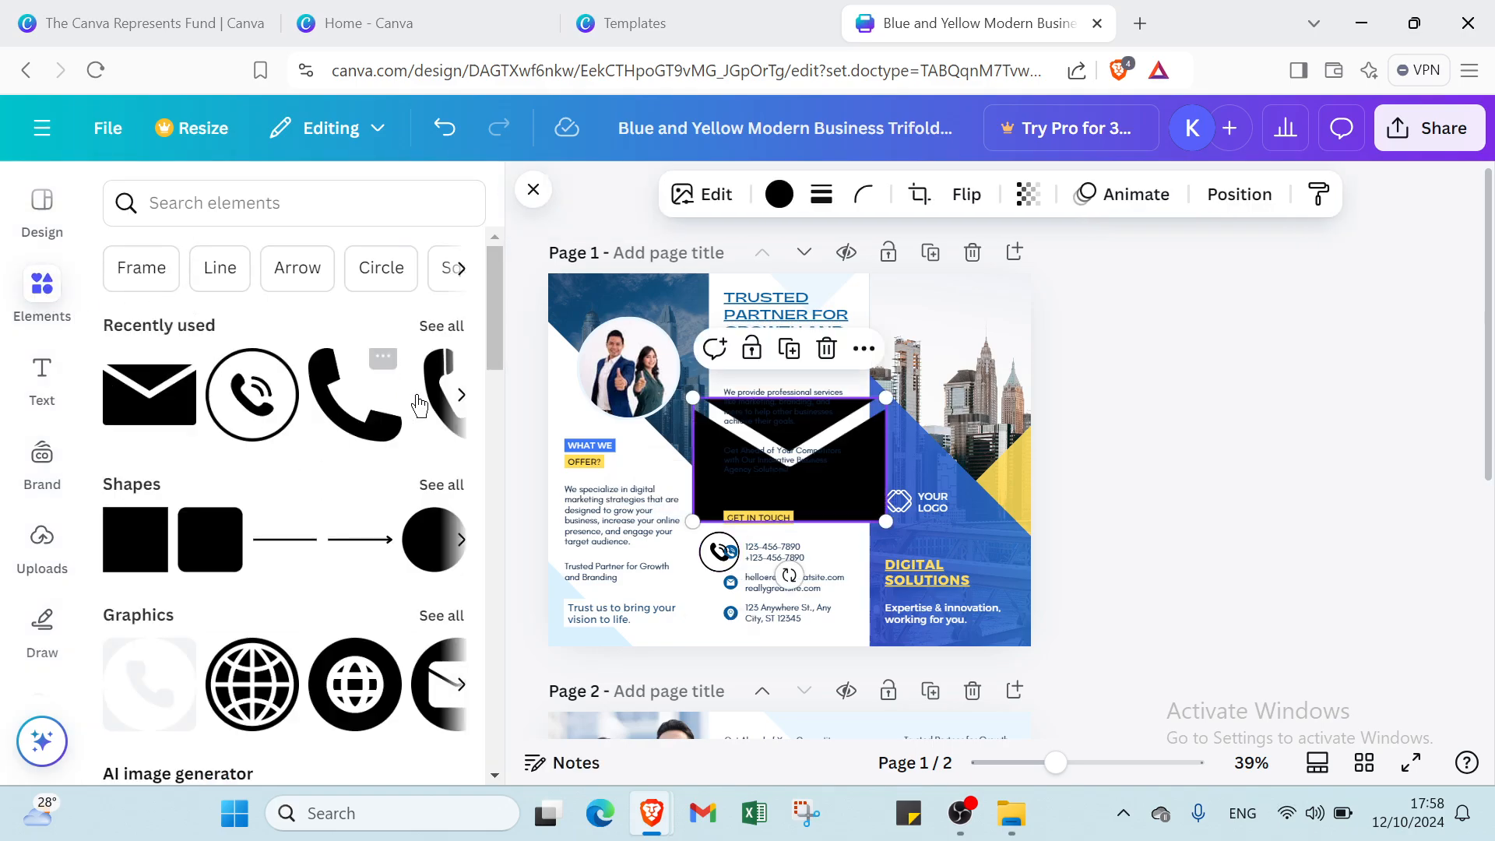
pyautogui.click(460, 397)
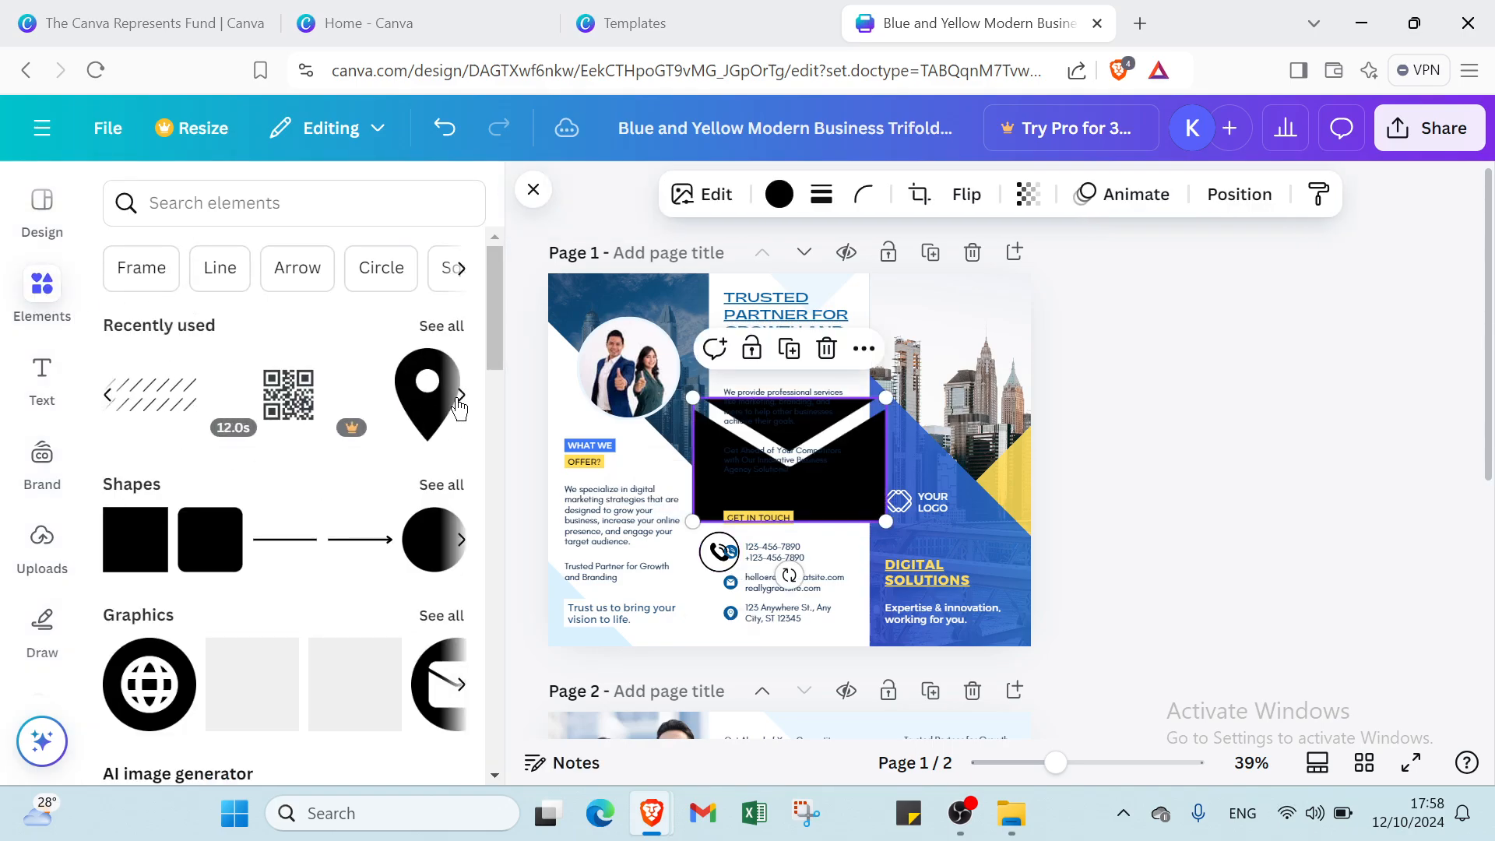
pyautogui.click(435, 404)
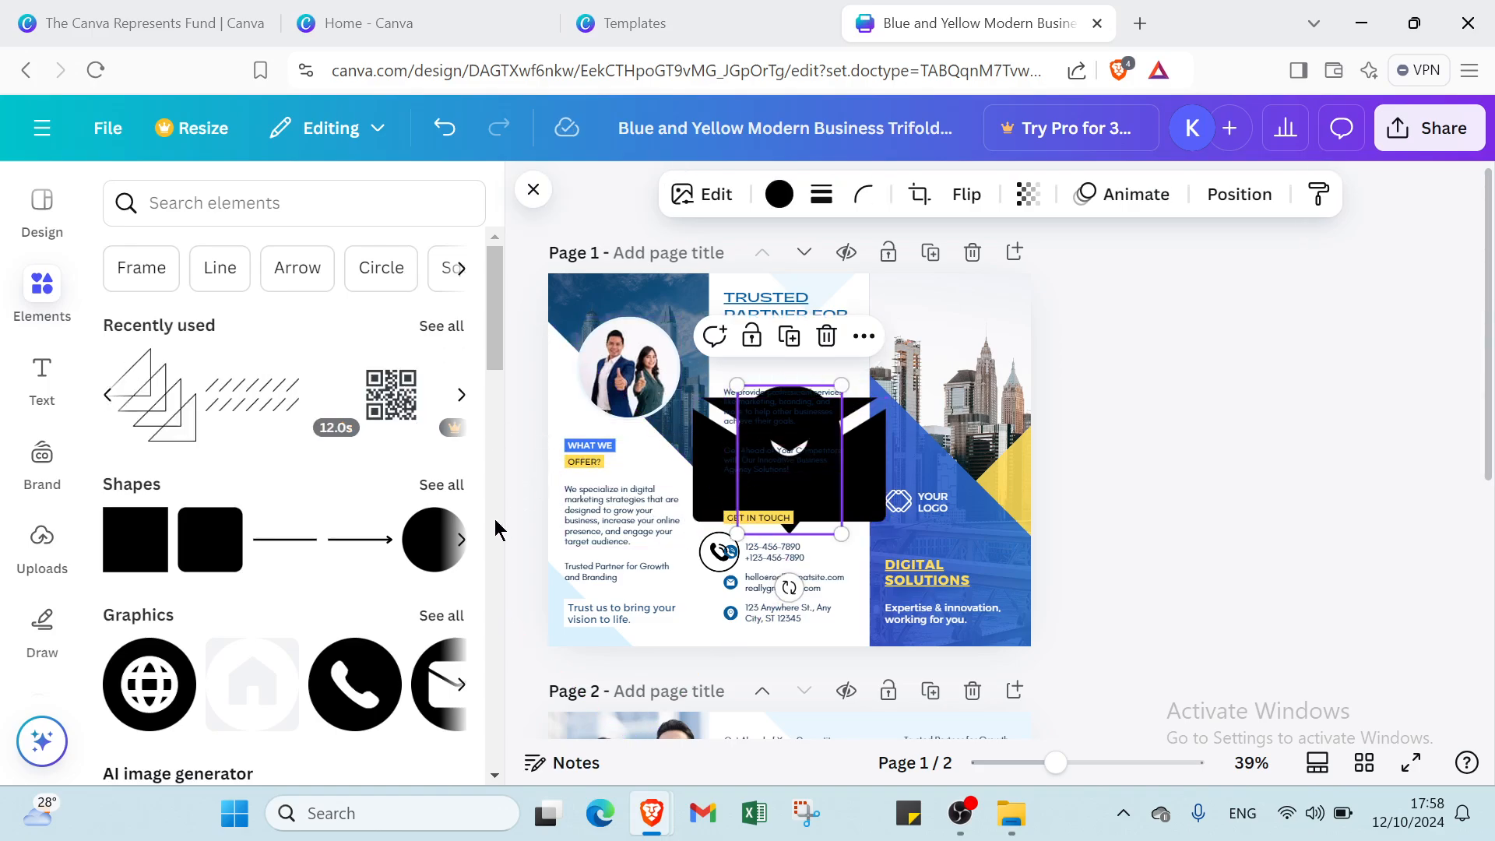
# - Add the "Five Tips for Great Skin" font combination to page 1 and browse the other font combinations
pyautogui.click(42, 383)
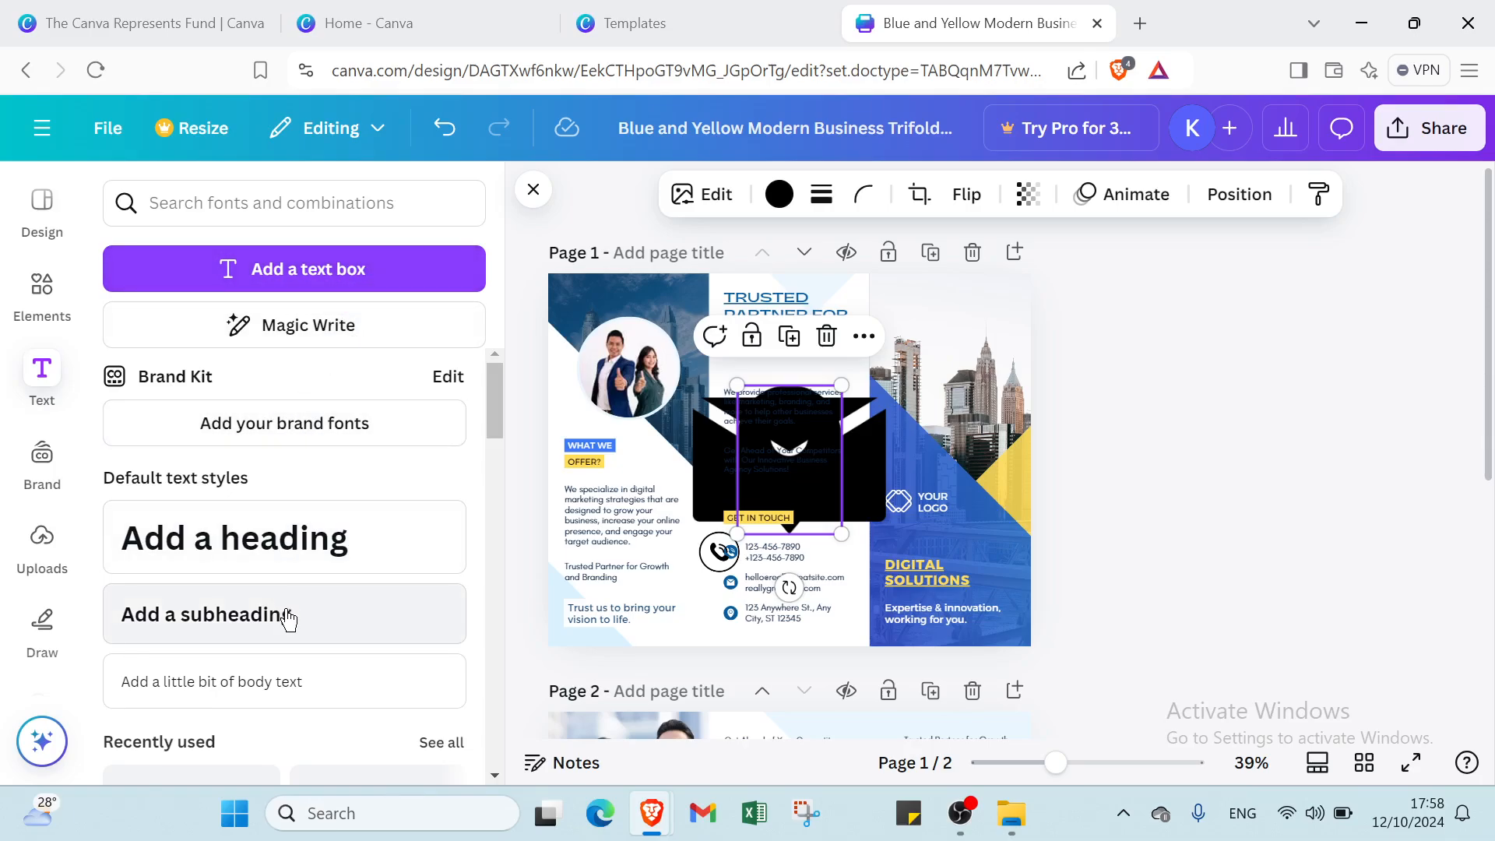
pyautogui.scroll(-3, 200, 668)
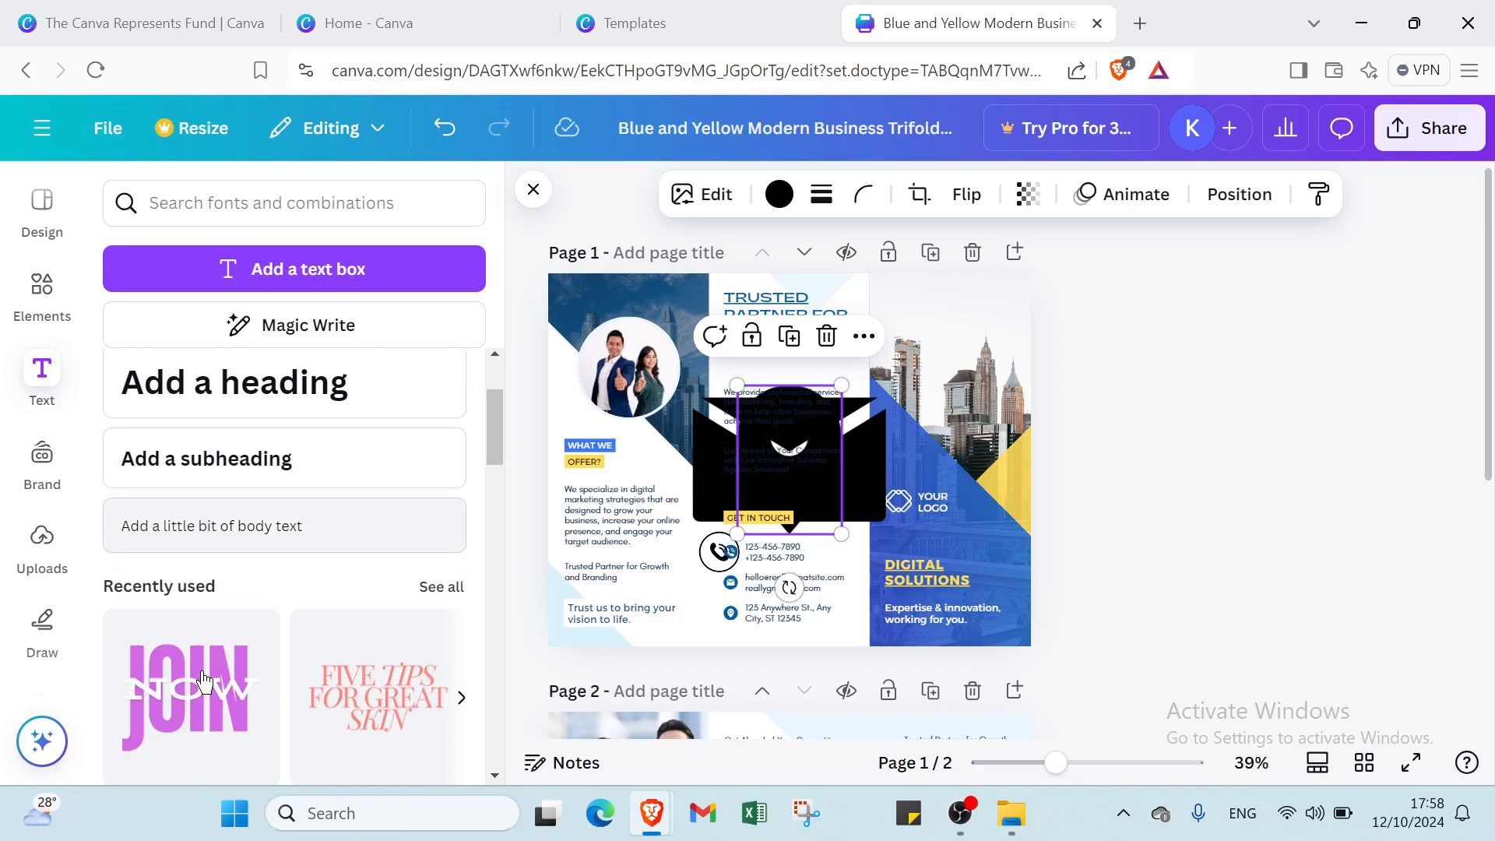
pyautogui.scroll(-3, 198, 654)
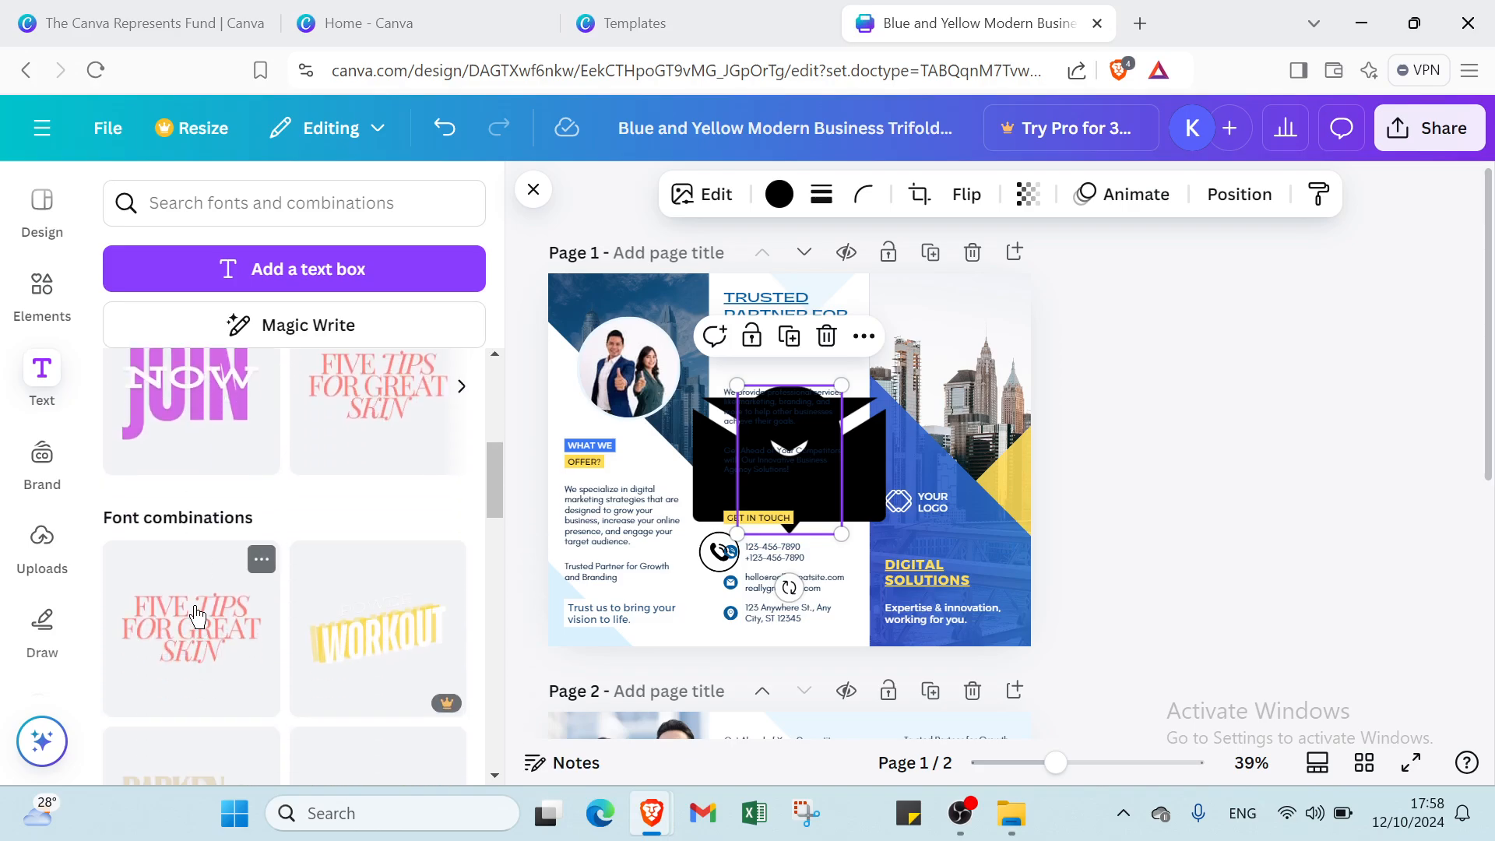
pyautogui.click(197, 617)
pyautogui.scroll(-4, 193, 631)
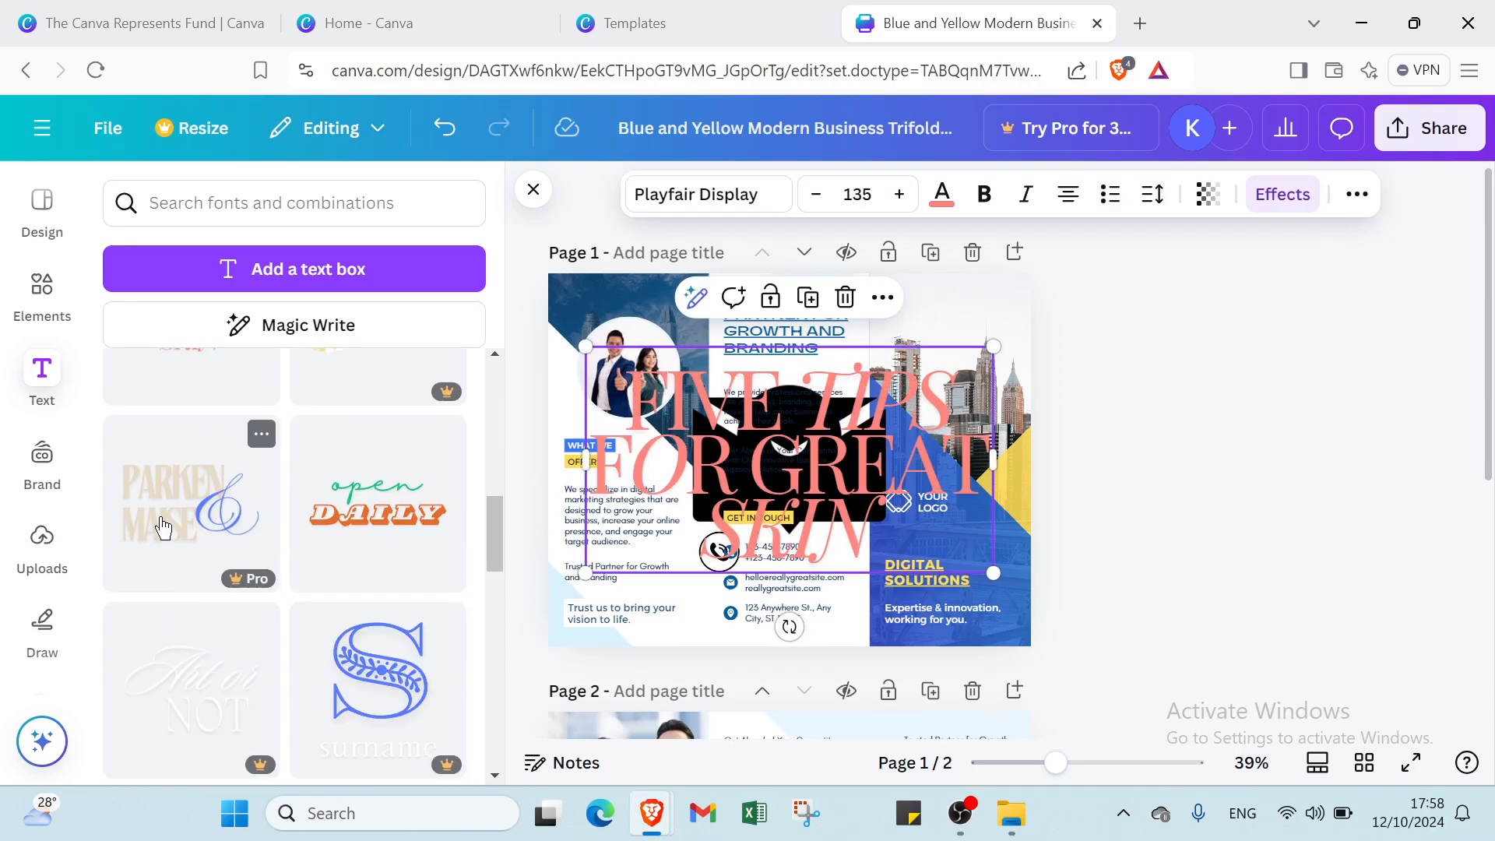
# - Examine the brand kit options and the upload categories for images, videos and audio
pyautogui.click(65, 458)
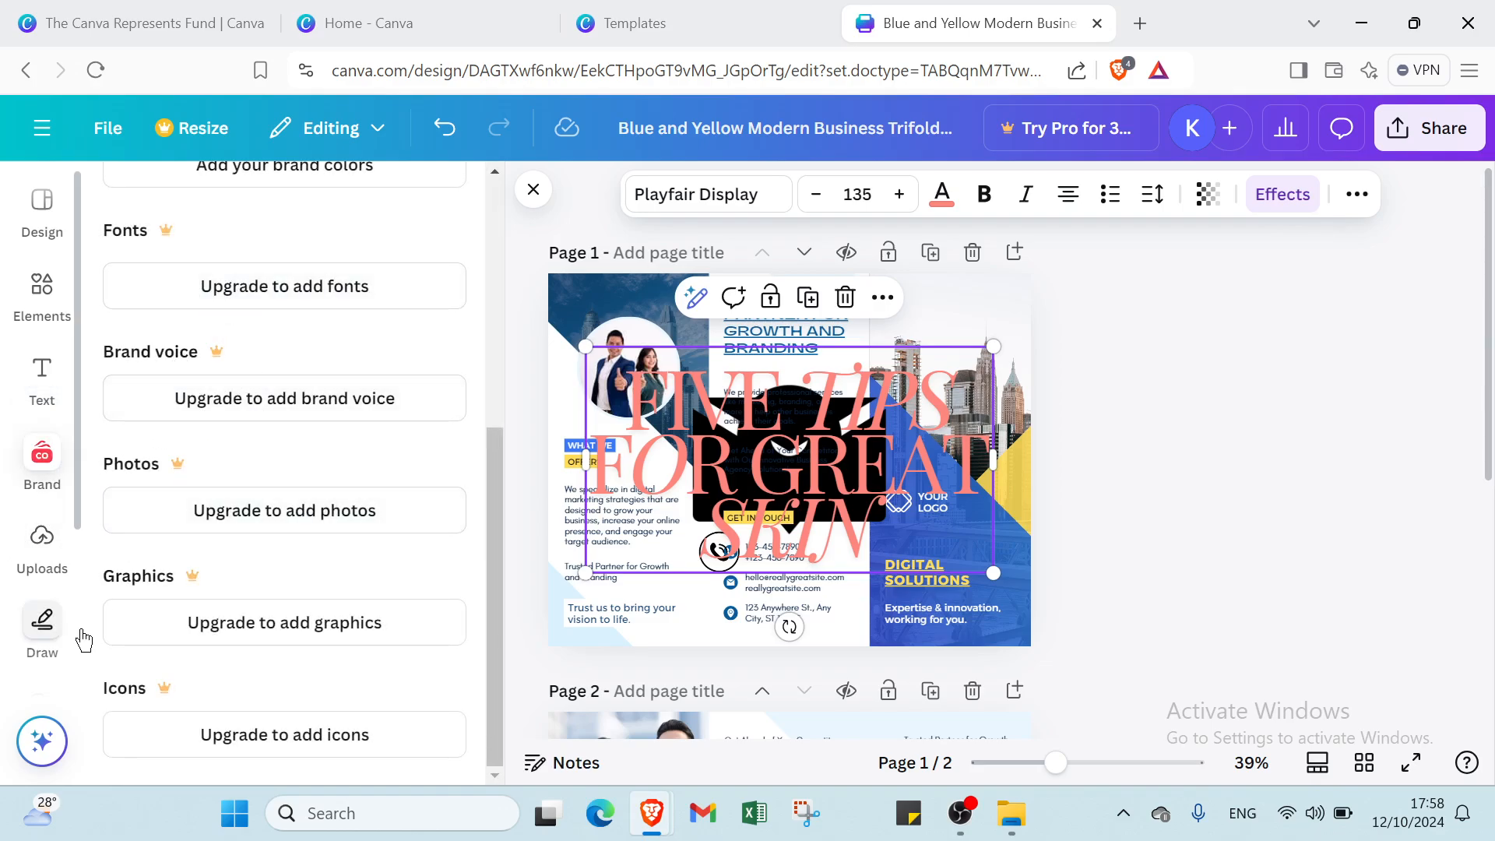
pyautogui.click(69, 561)
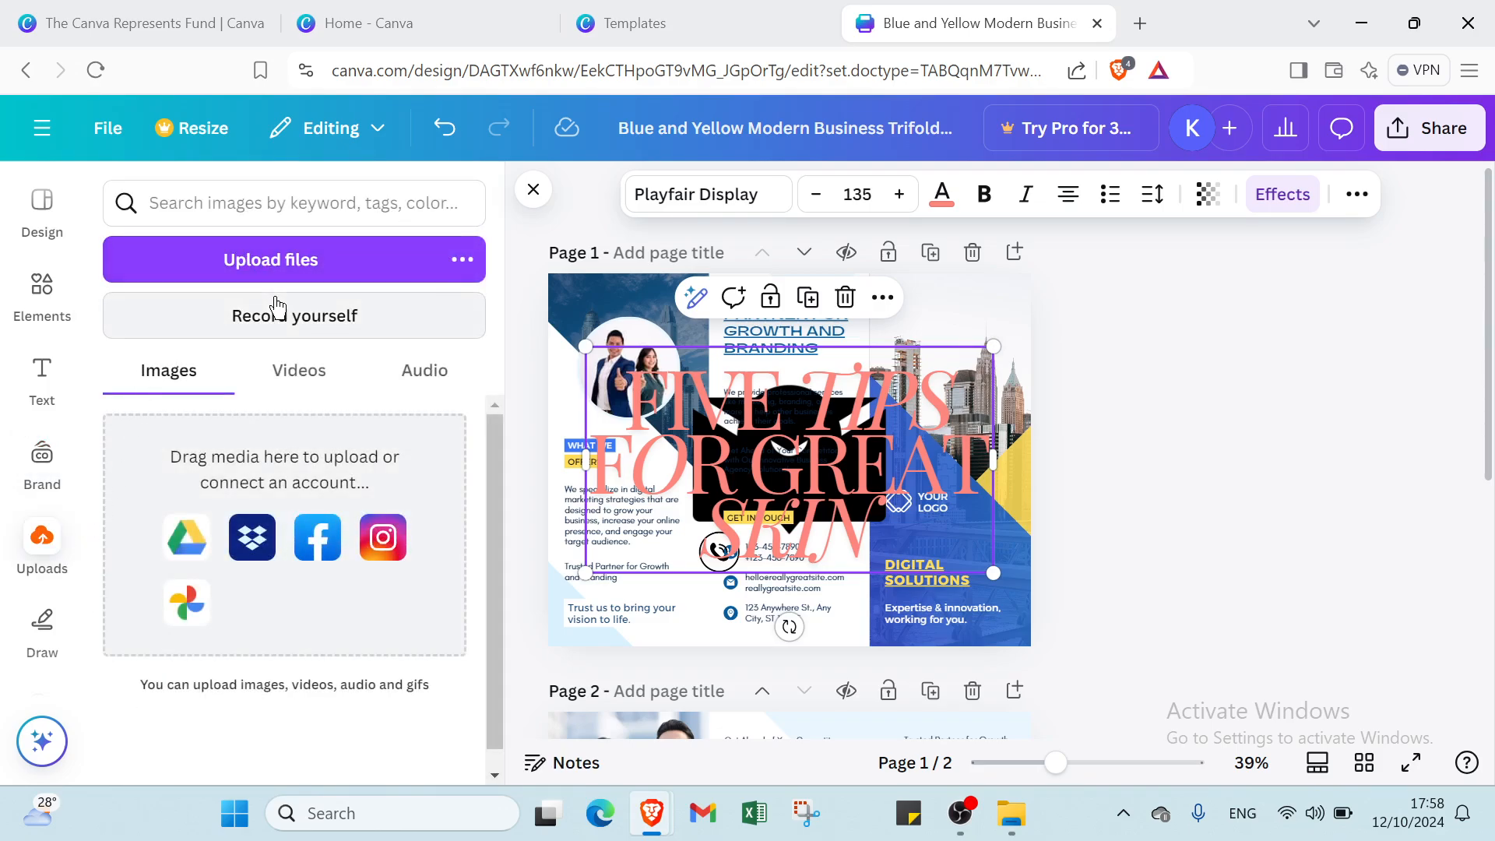
pyautogui.click(302, 370)
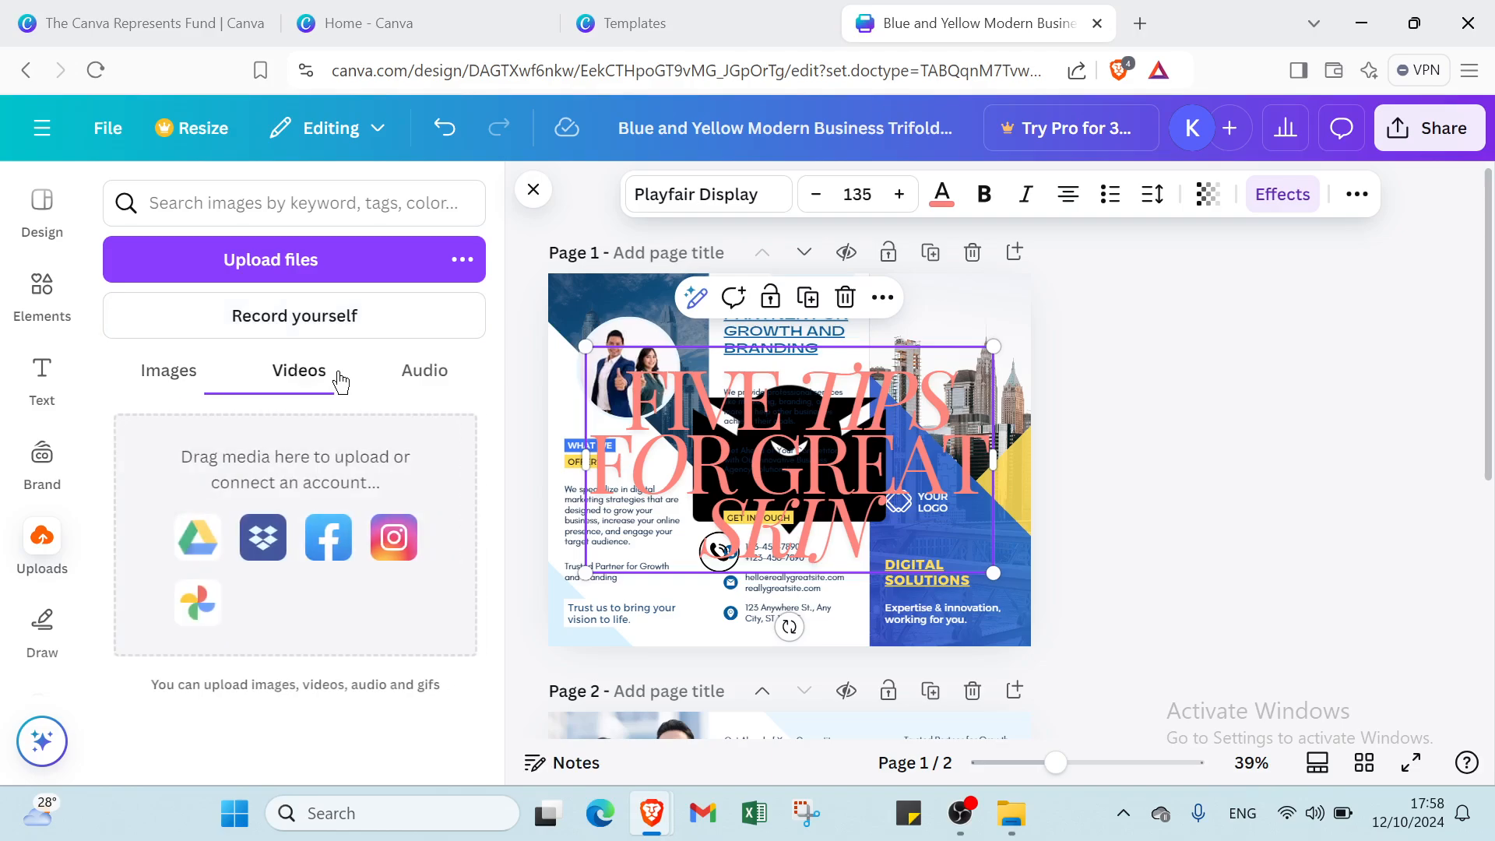
pyautogui.click(404, 370)
pyautogui.click(189, 373)
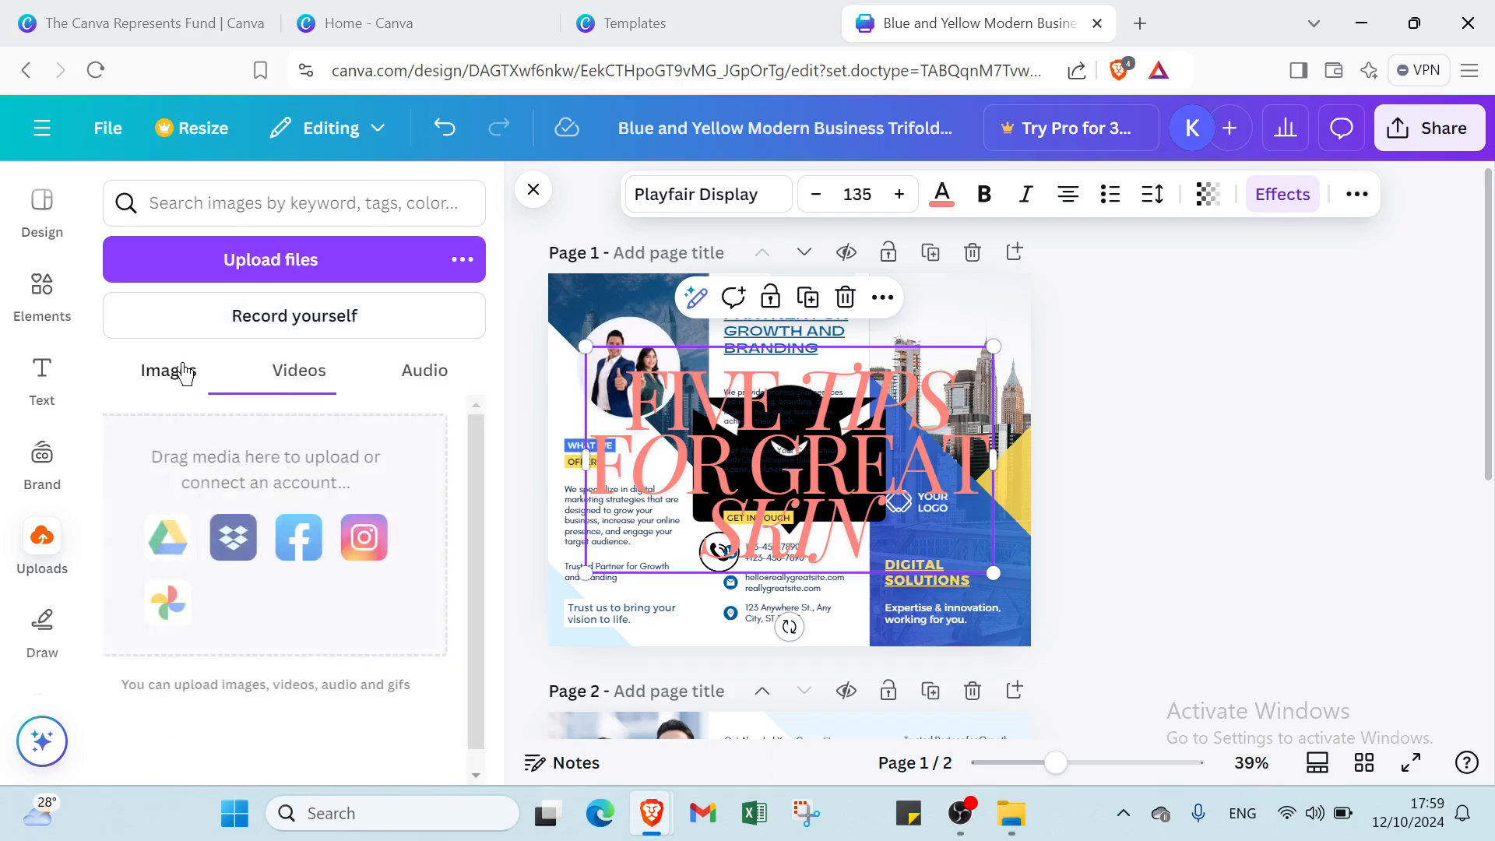
# - Record a short camera clip of yourself over page 1 in the recording studio, and delete it
pyautogui.click(265, 331)
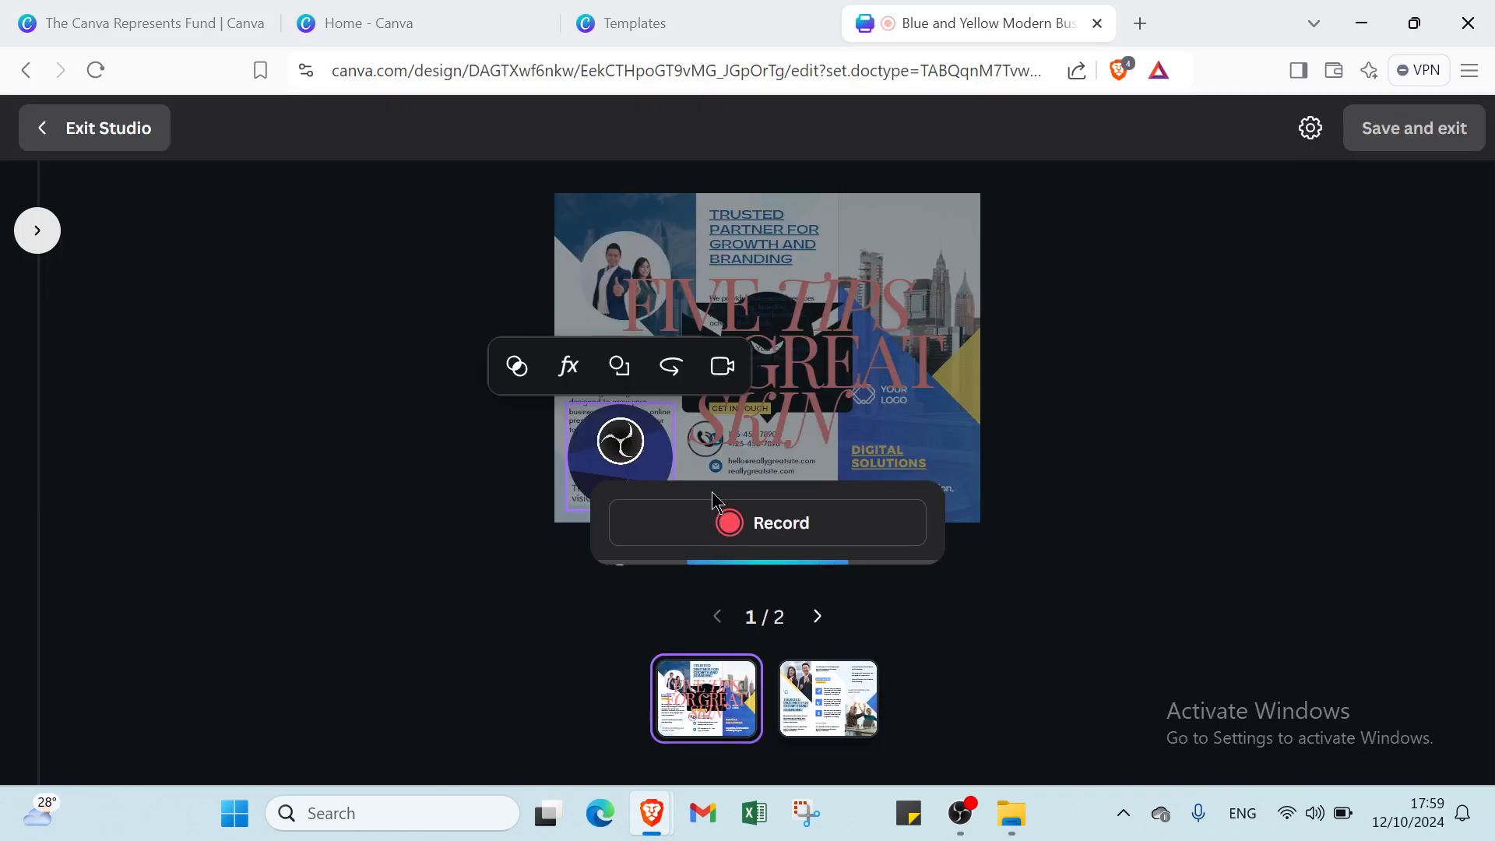
pyautogui.click(717, 520)
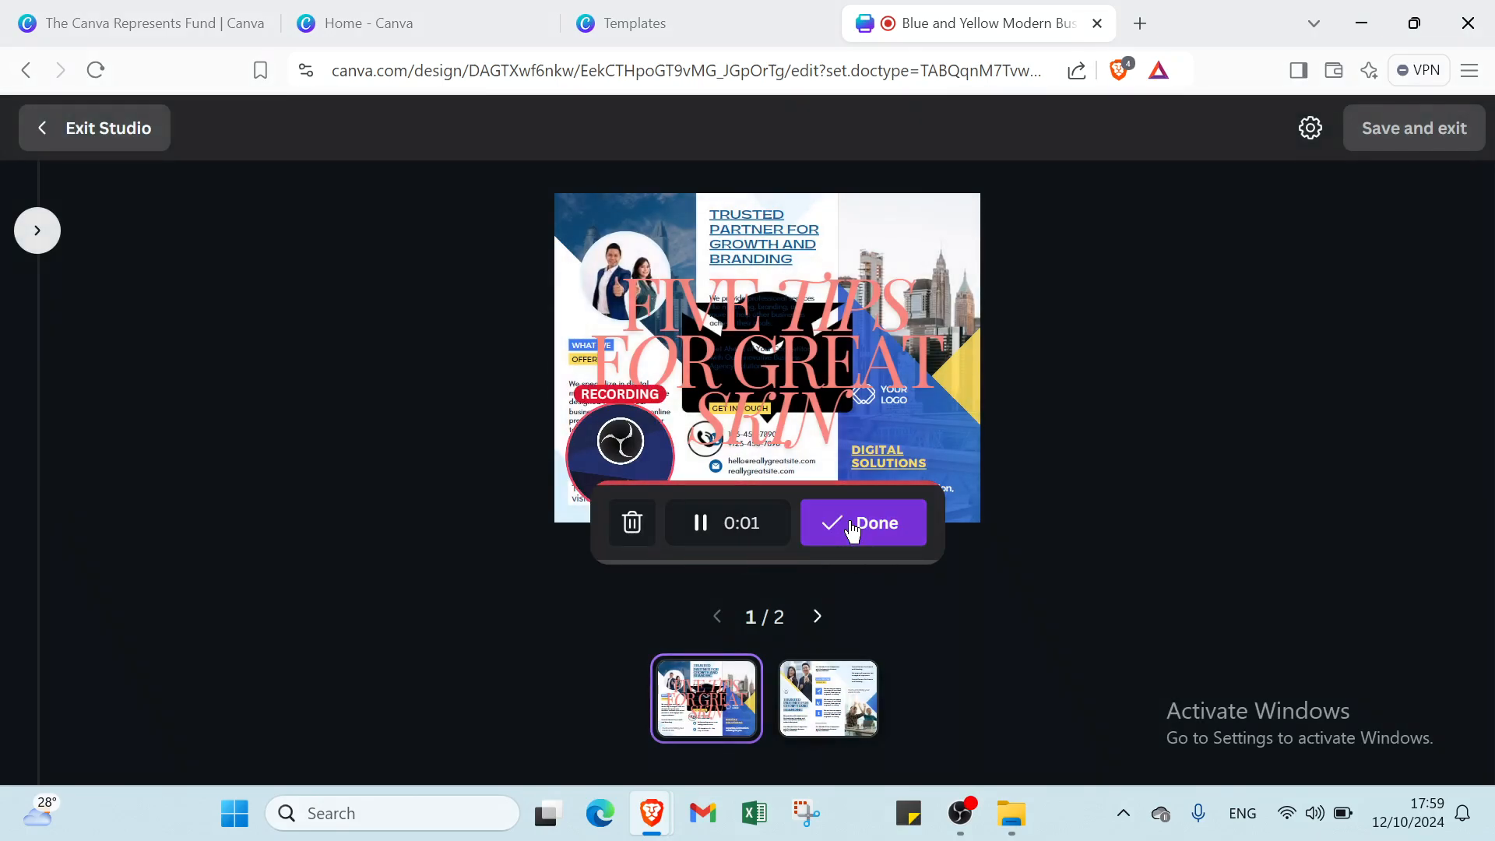
pyautogui.click(853, 527)
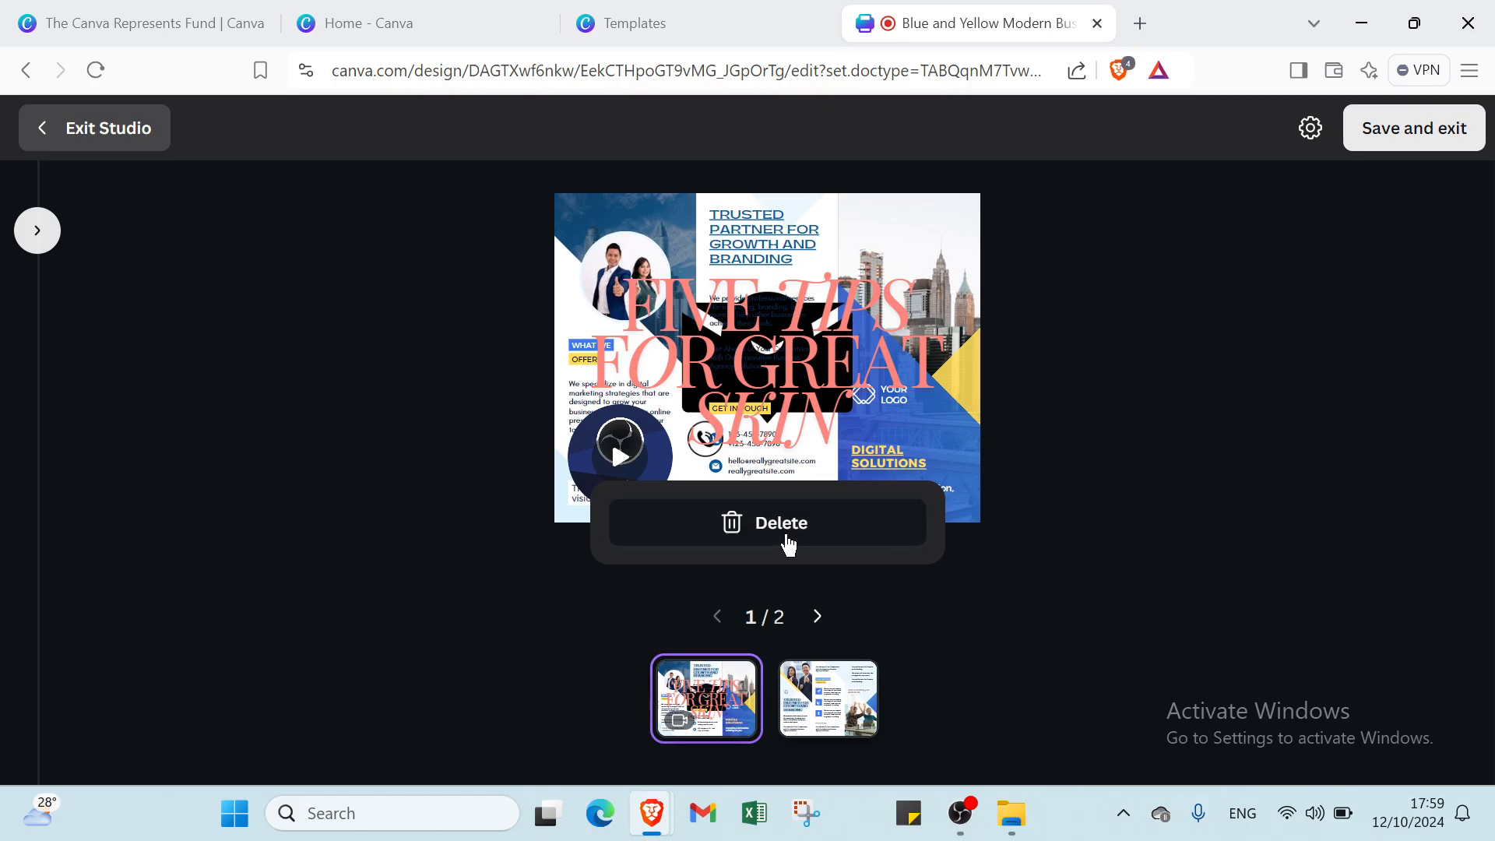
pyautogui.click(787, 543)
pyautogui.click(942, 502)
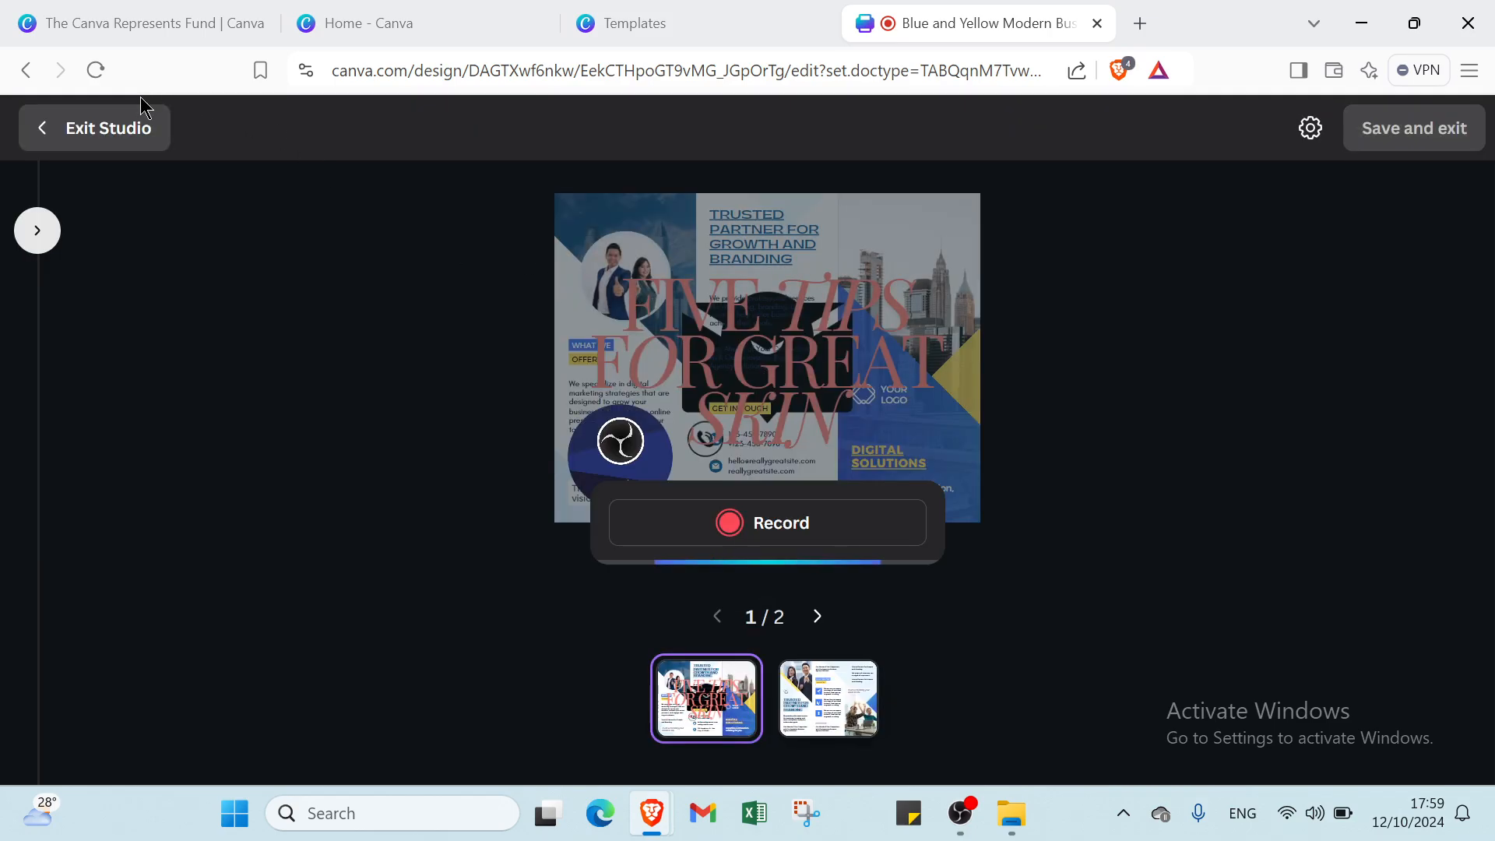
# - Exit the recording studio and scribble freehand strokes across page 1 with the blue drawing pen
pyautogui.click(127, 128)
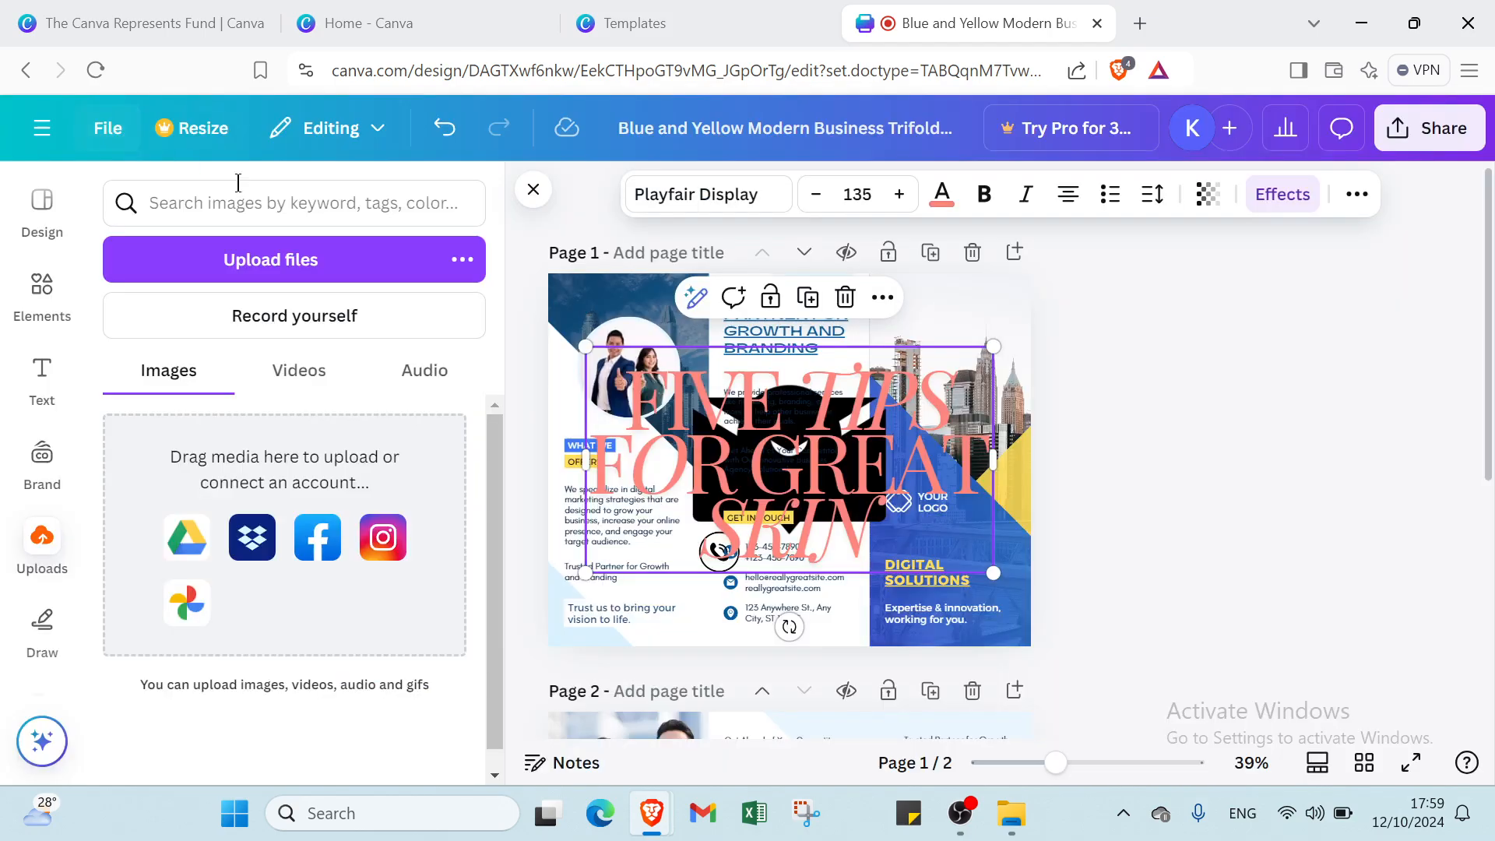
pyautogui.click(43, 623)
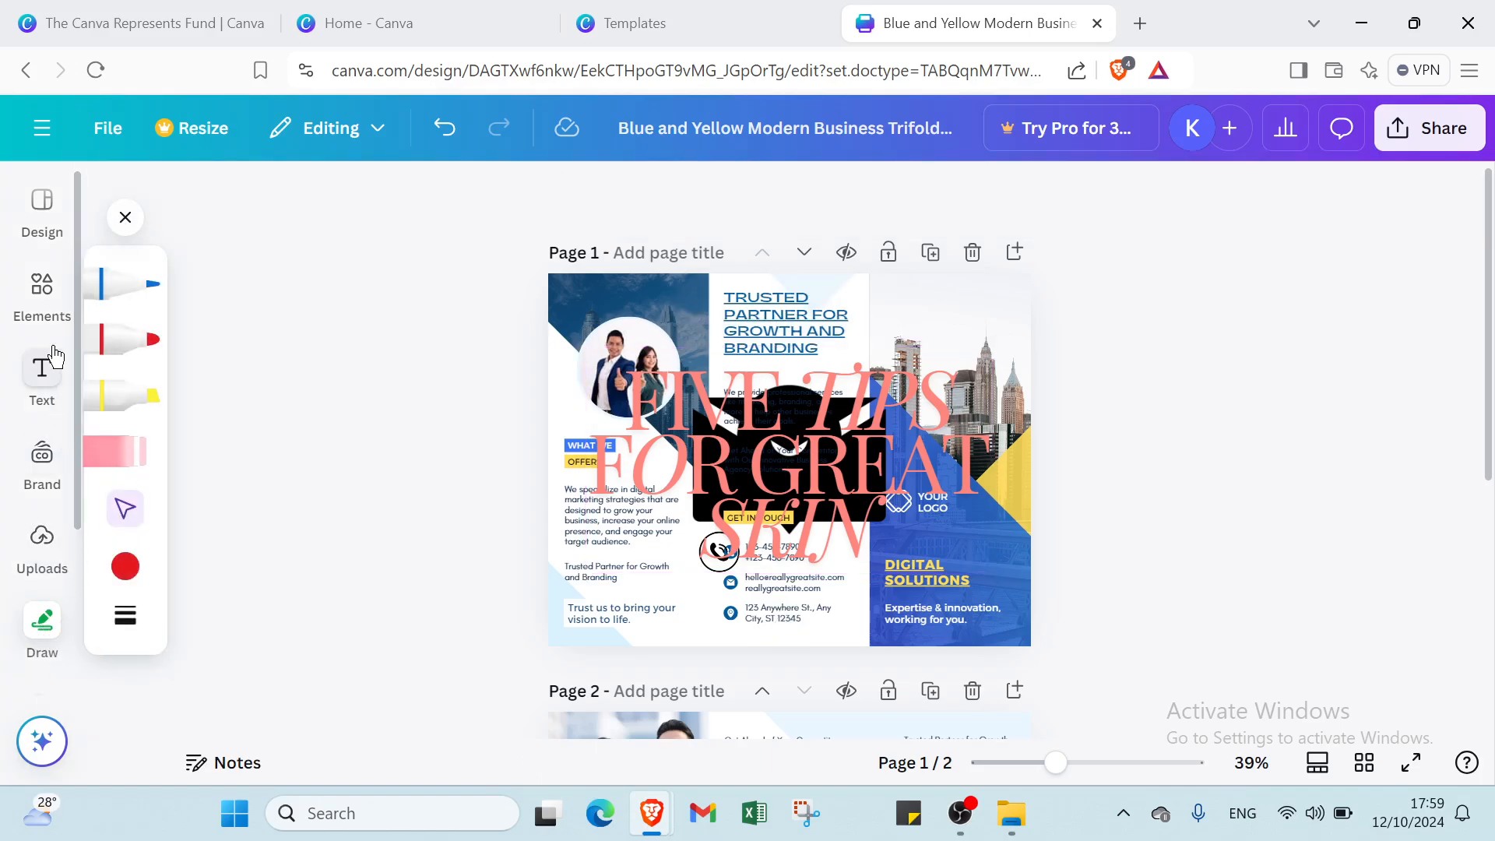
pyautogui.click(132, 288)
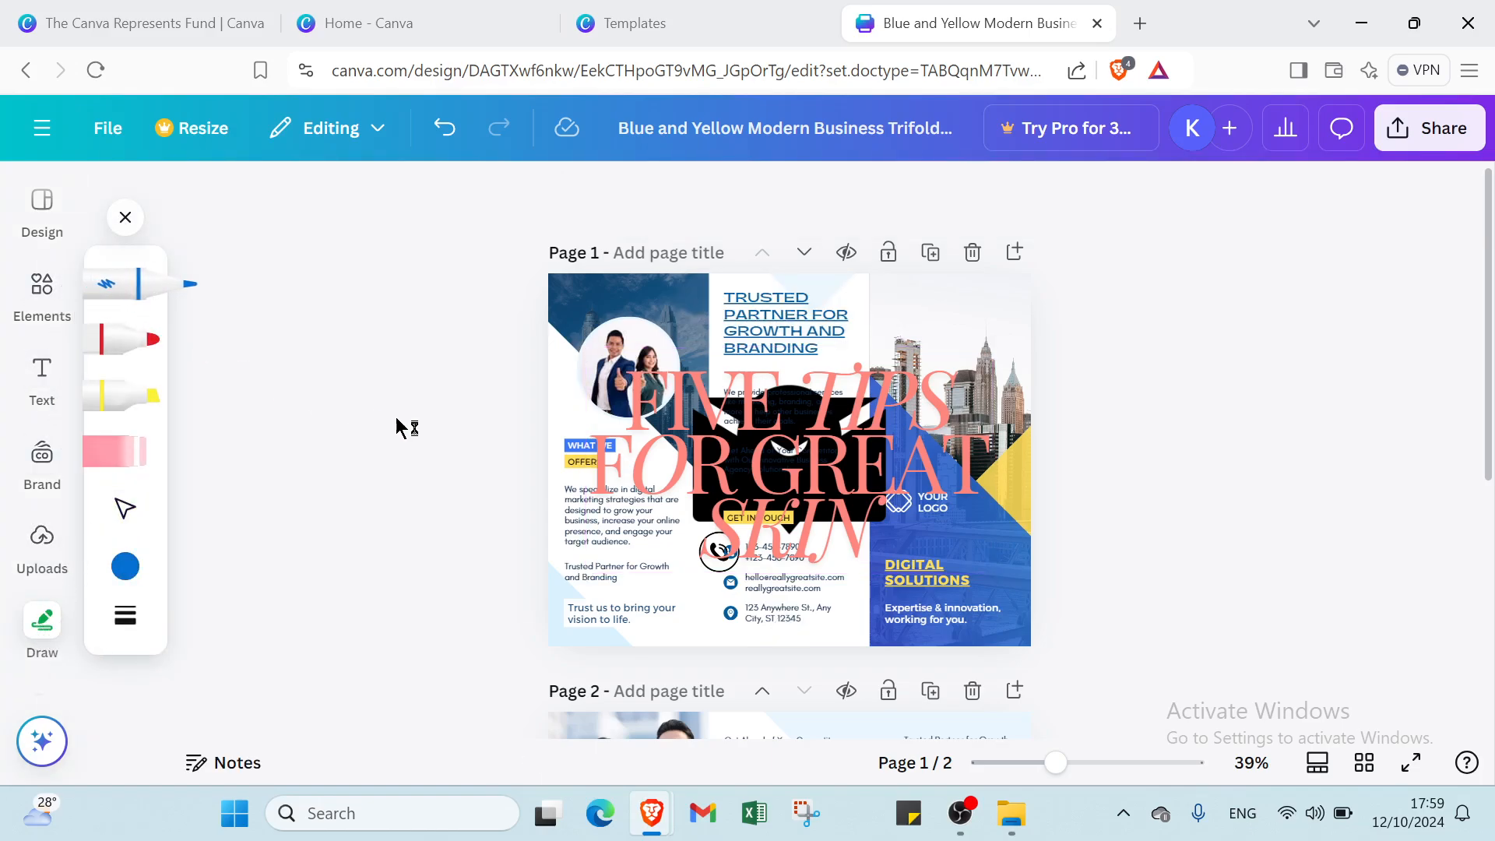
pyautogui.moveTo(810, 348)
pyautogui.mouseDown()
pyautogui.moveTo(618, 472)
pyautogui.moveTo(643, 382)
pyautogui.moveTo(685, 484)
pyautogui.moveTo(441, 438)
pyautogui.mouseUp()
pyautogui.moveTo(260, 311); pyautogui.dragTo(251, 322)
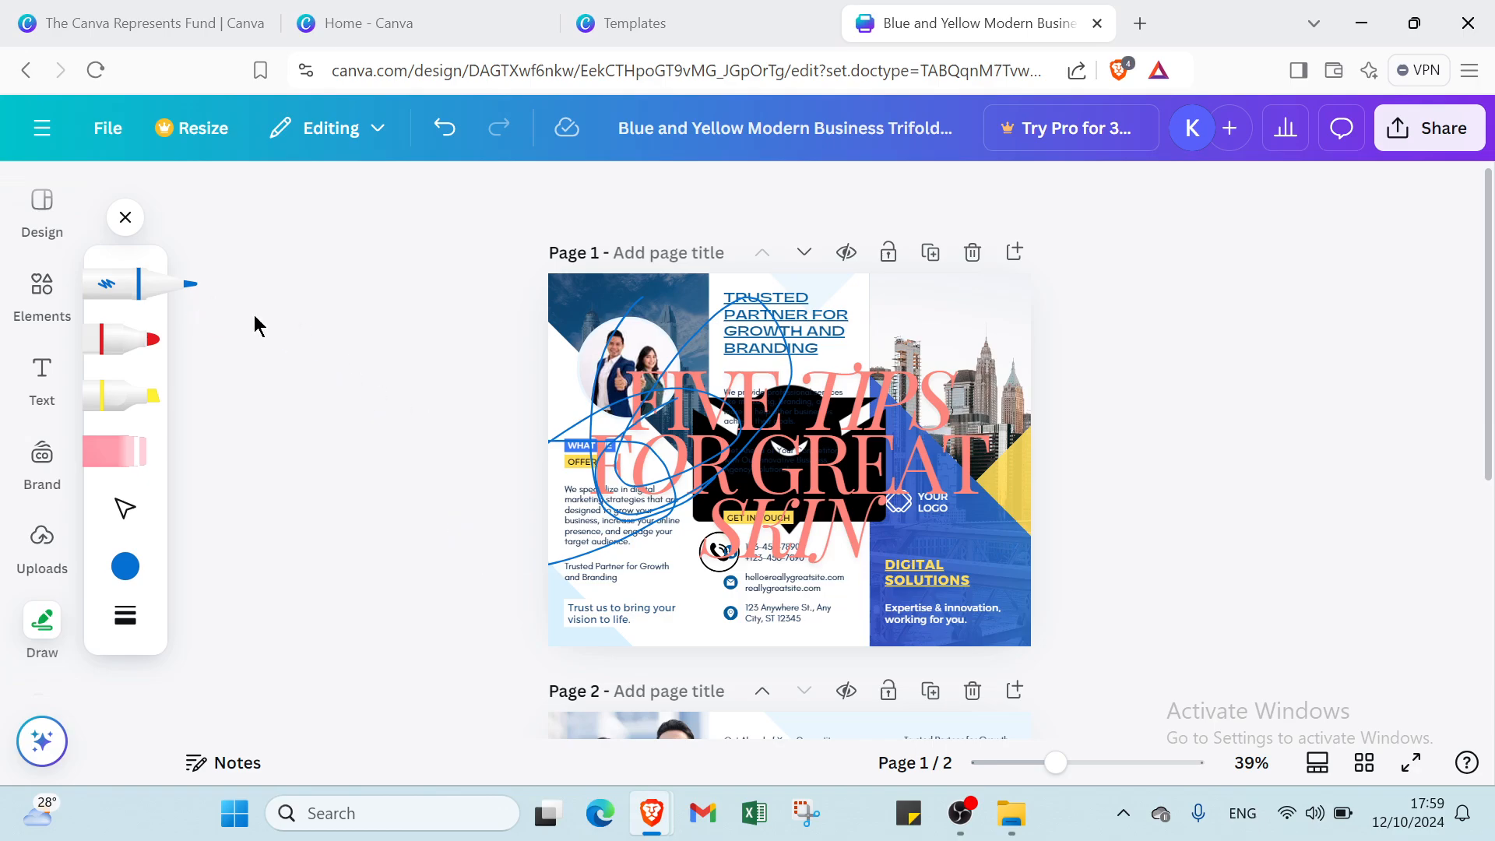
# - Set the pen to the custom dark olive colour #4E4B01 and scribble over the black graphics on page 1
pyautogui.click(136, 573)
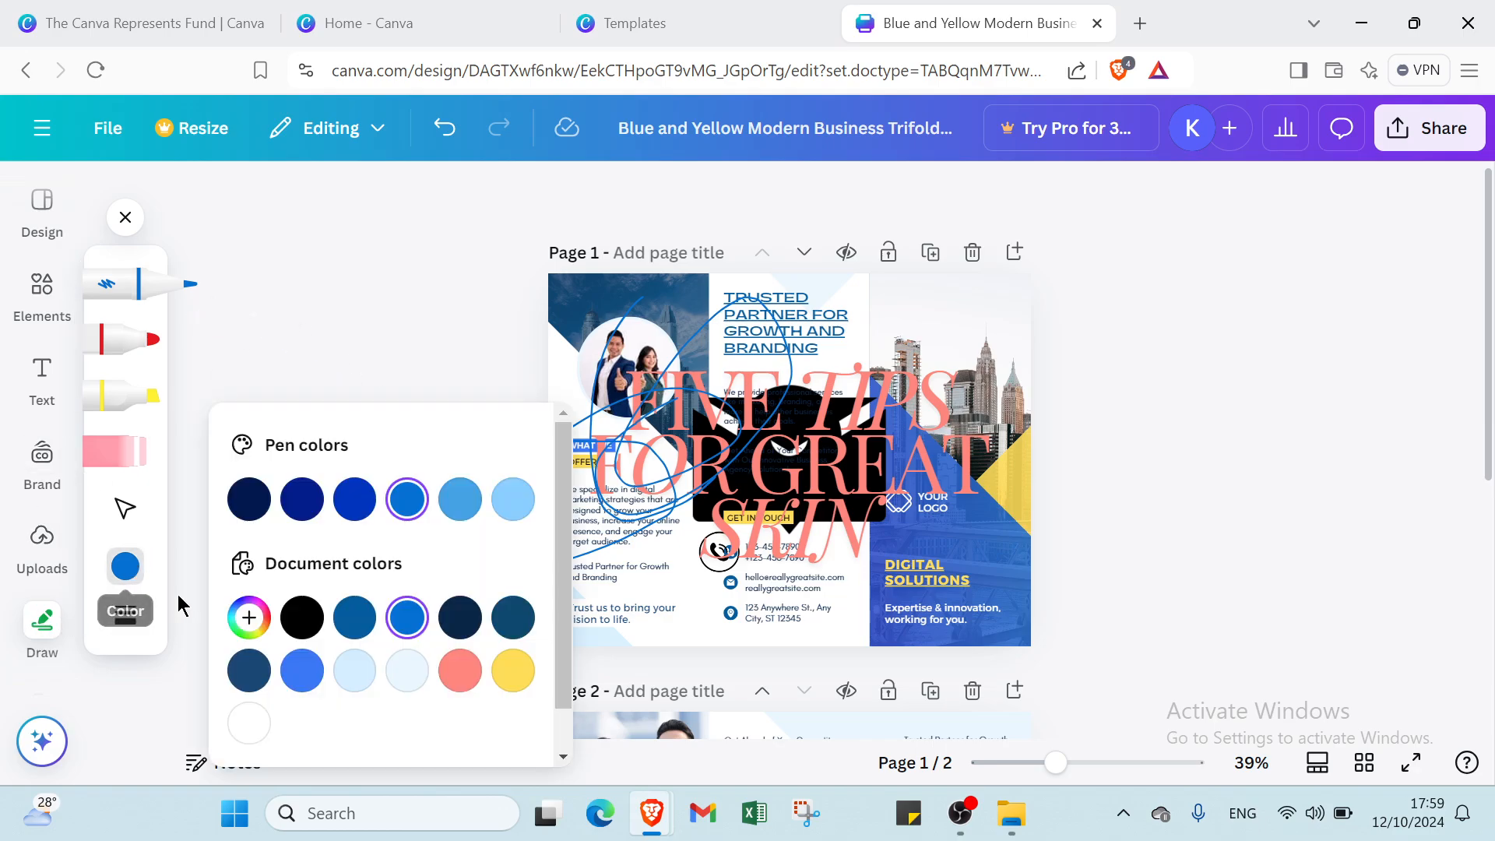
pyautogui.click(249, 500)
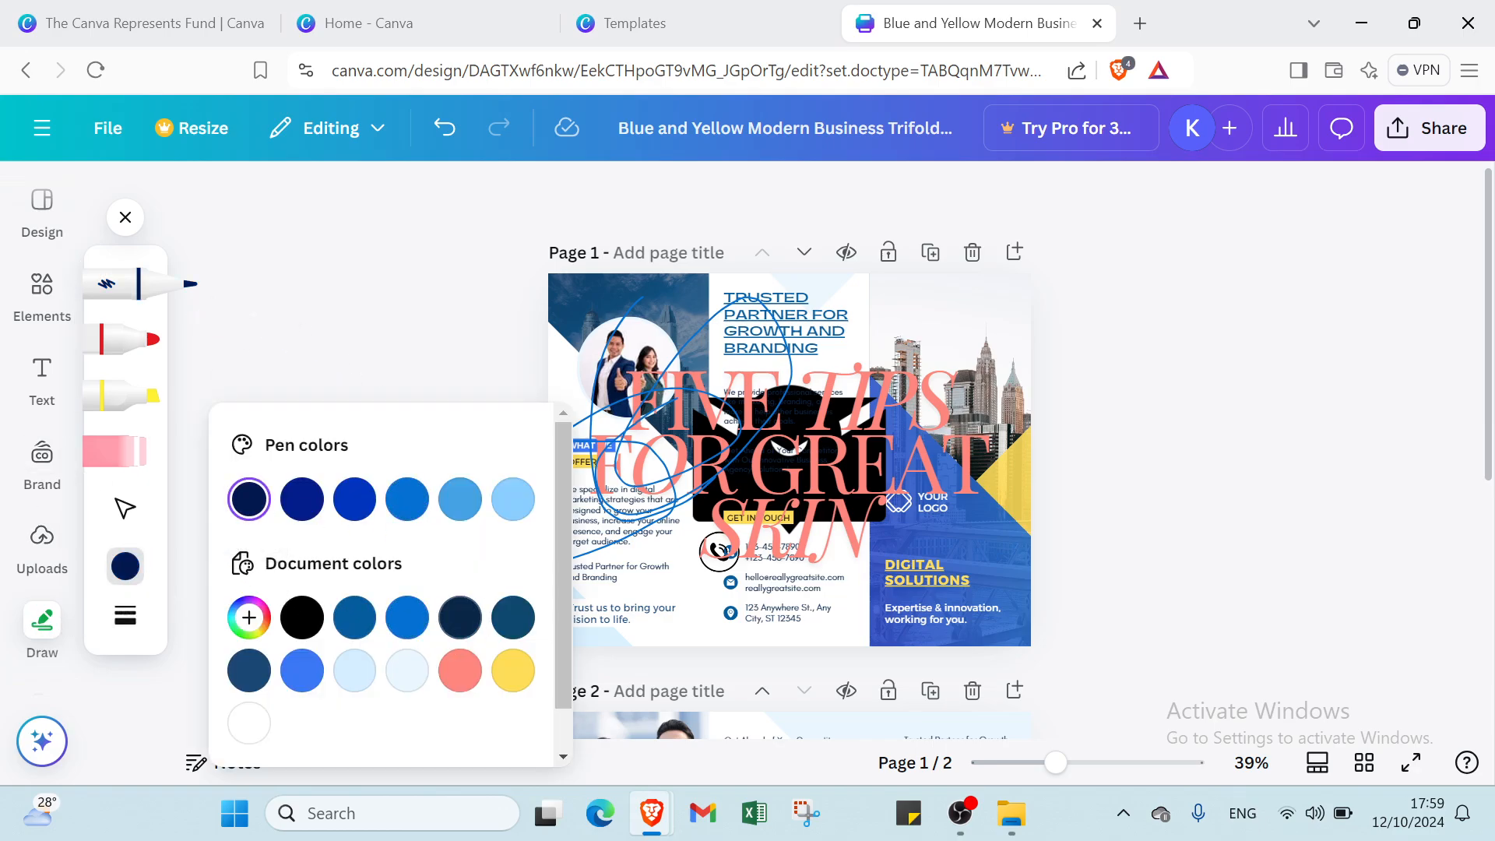
pyautogui.click(249, 617)
pyautogui.click(303, 504)
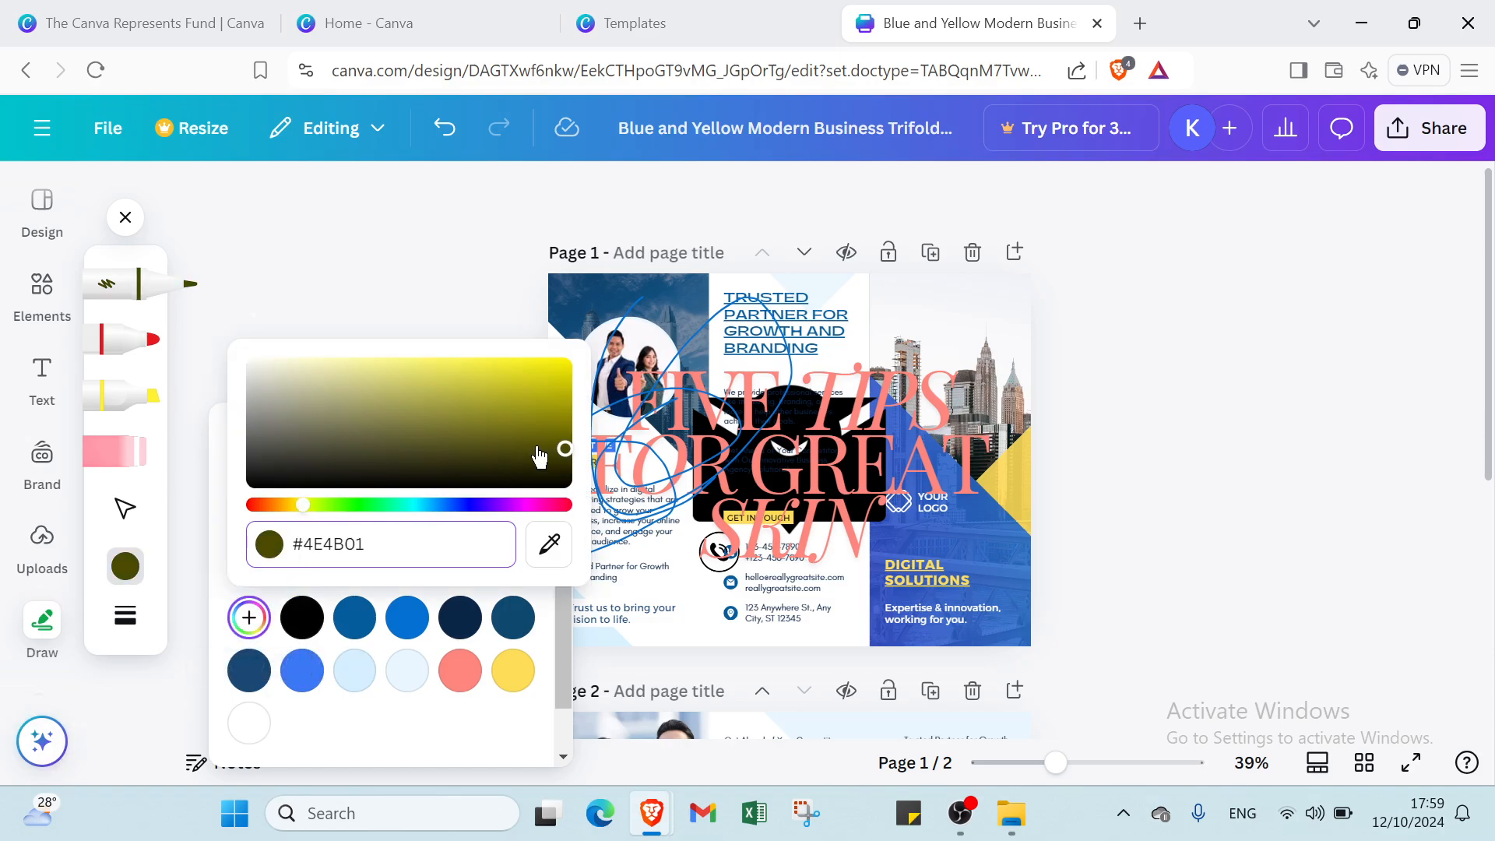
pyautogui.moveTo(779, 375); pyautogui.dragTo(772, 508)
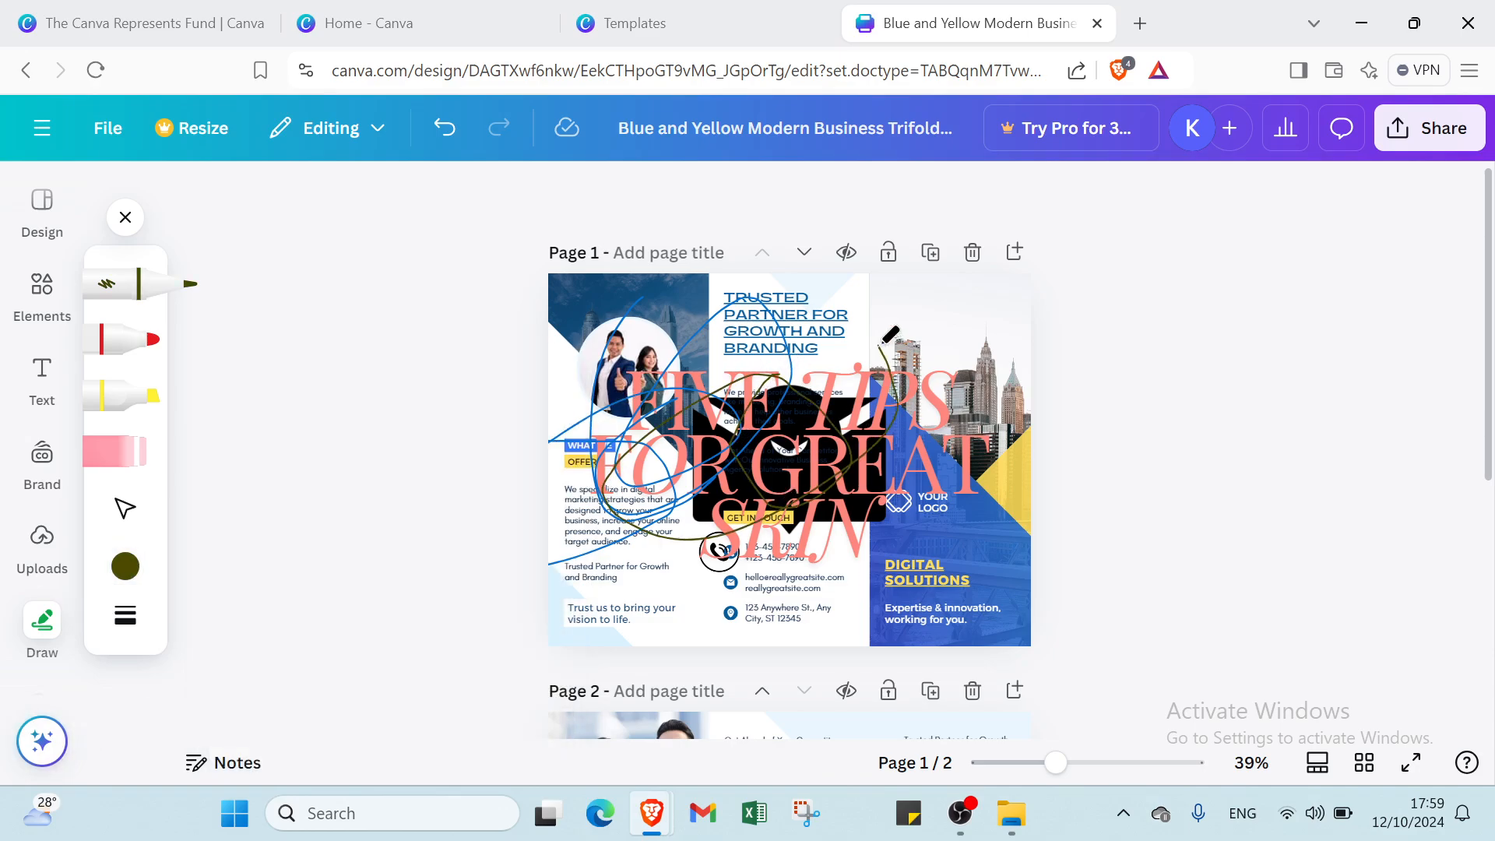
# - Undo the pen strokes, the added text combination and the added graphics on page 1
pyautogui.click(431, 137)
pyautogui.click(430, 136)
pyautogui.click(430, 134)
pyautogui.click(430, 134)
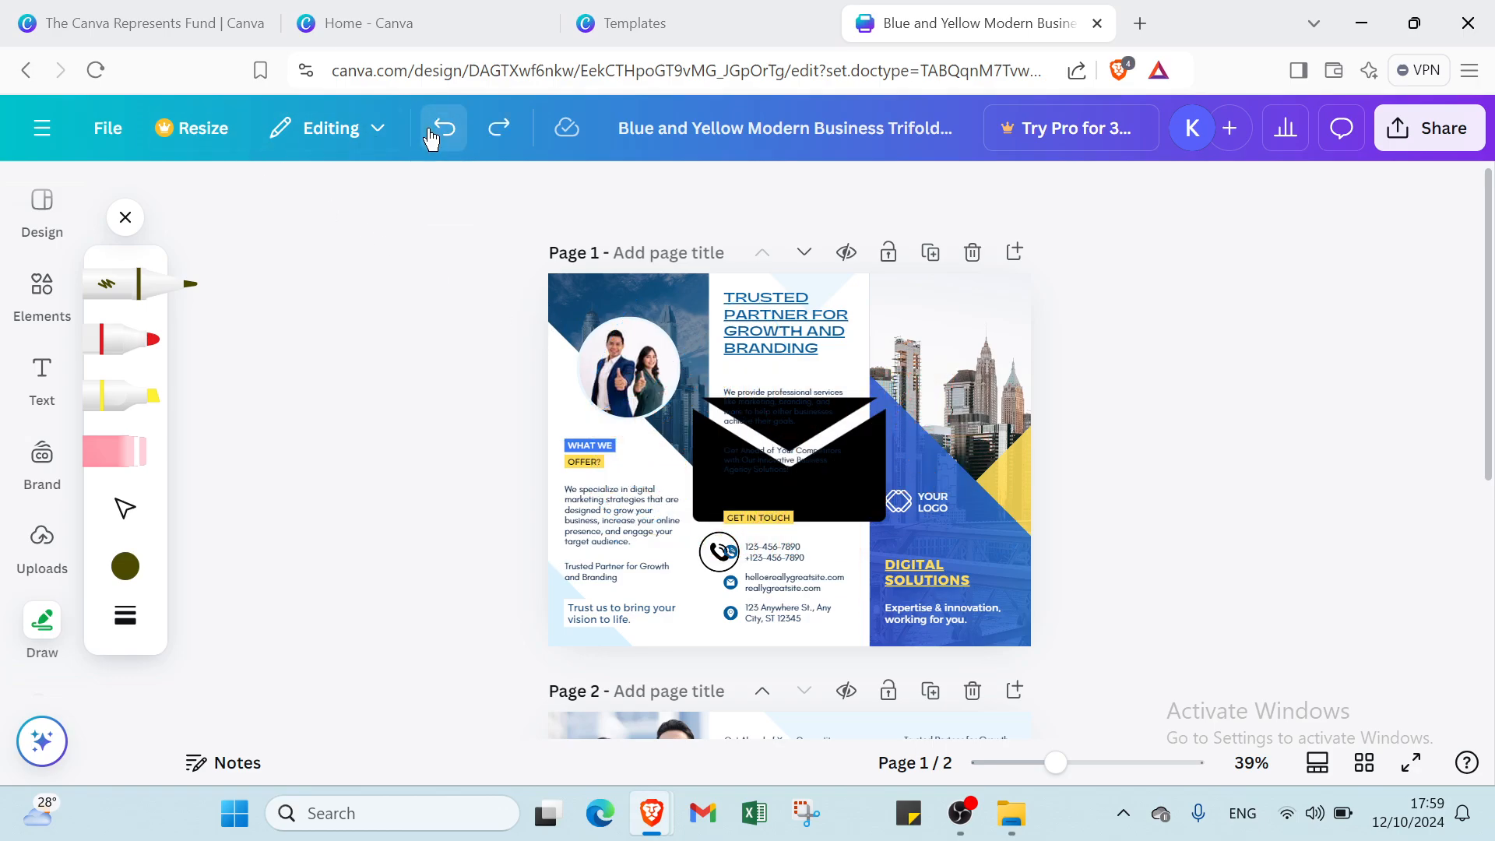
pyautogui.click(429, 131)
pyautogui.click(429, 128)
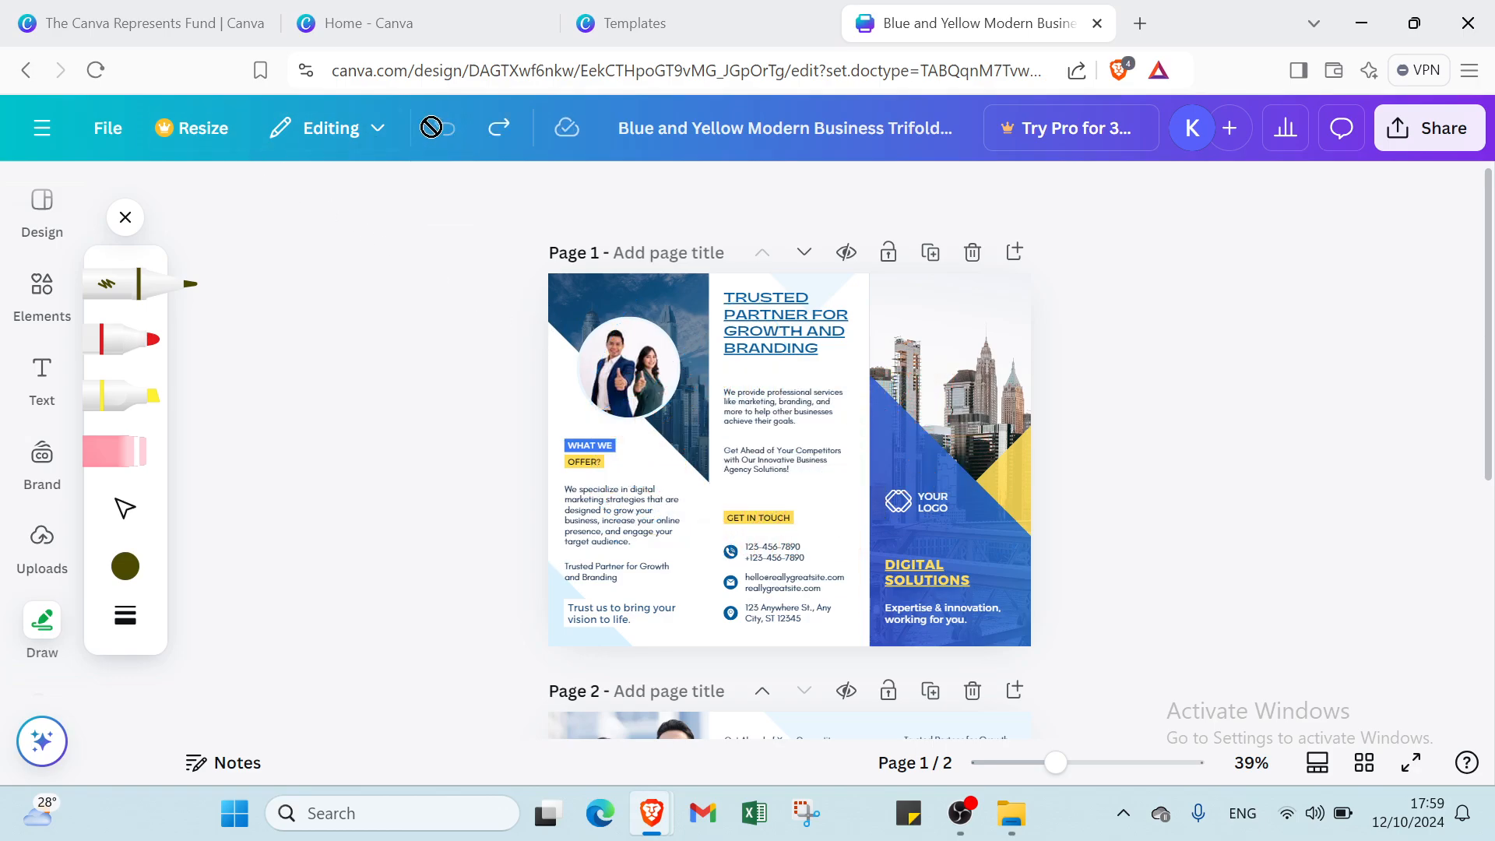
# - Redo the undone additions to page 1 and undo them again
pyautogui.click(514, 142)
pyautogui.click(513, 142)
pyautogui.click(513, 143)
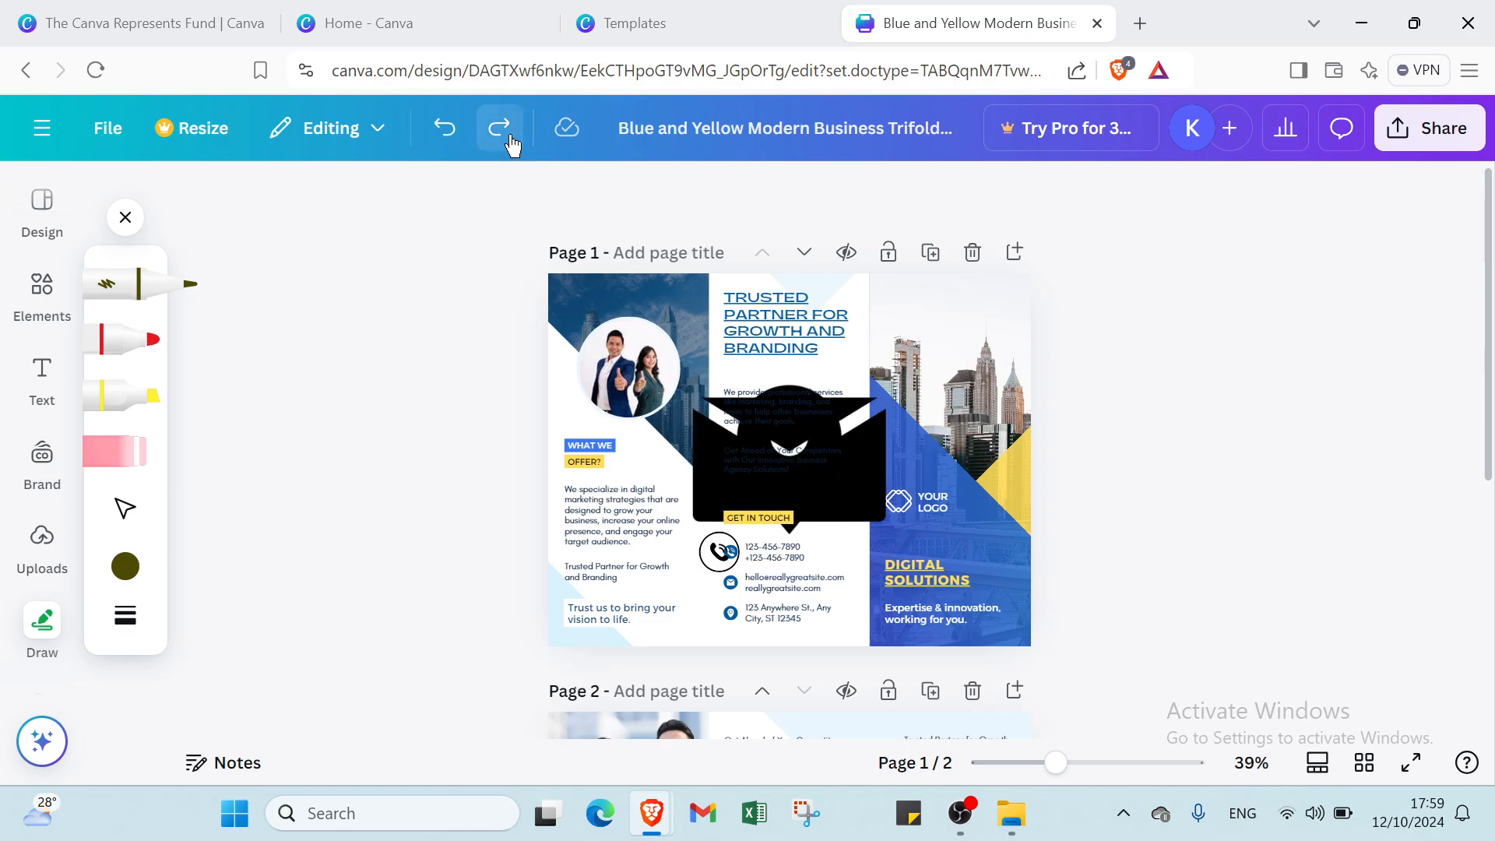
pyautogui.click(512, 143)
pyautogui.click(511, 144)
pyautogui.click(447, 129)
pyautogui.click(447, 129)
pyautogui.click(447, 129)
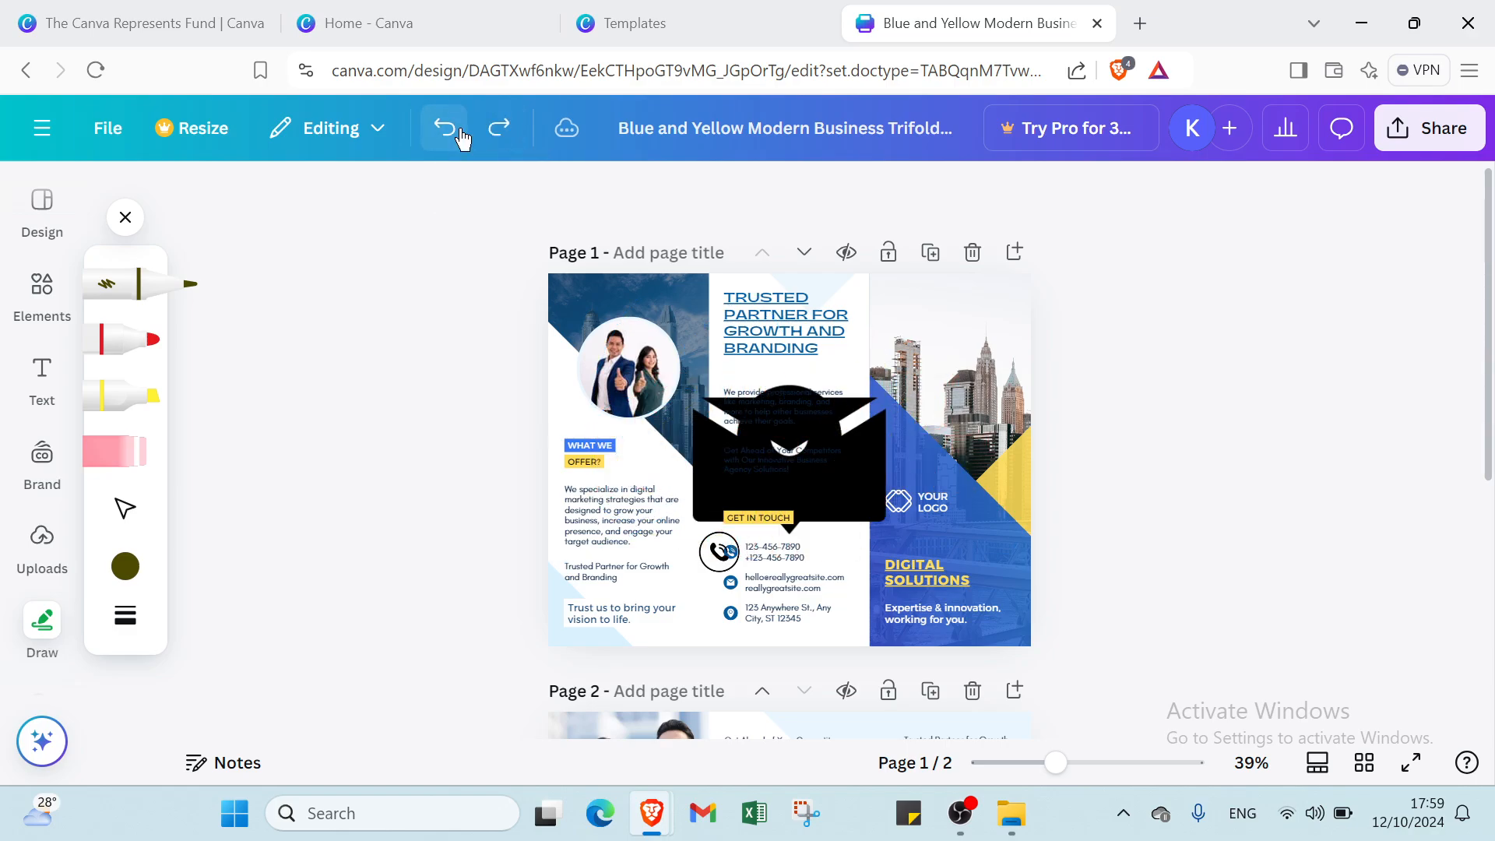
pyautogui.click(459, 137)
pyautogui.click(462, 138)
pyautogui.click(461, 132)
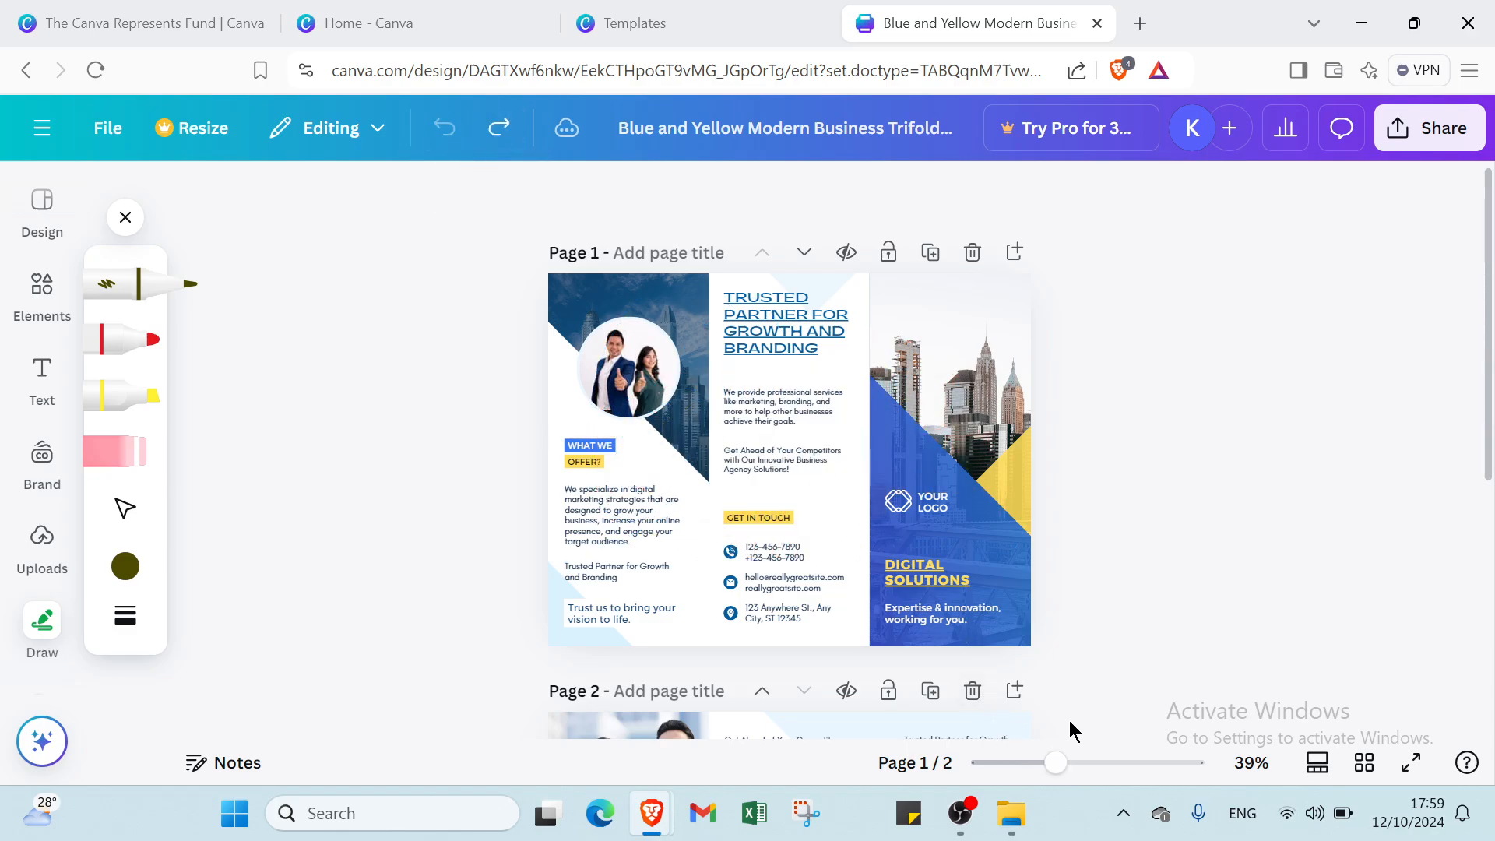
# - Move page 1 below page 2, and hide and unhide the page that takes first place
pyautogui.moveTo(1044, 767); pyautogui.dragTo(1003, 781)
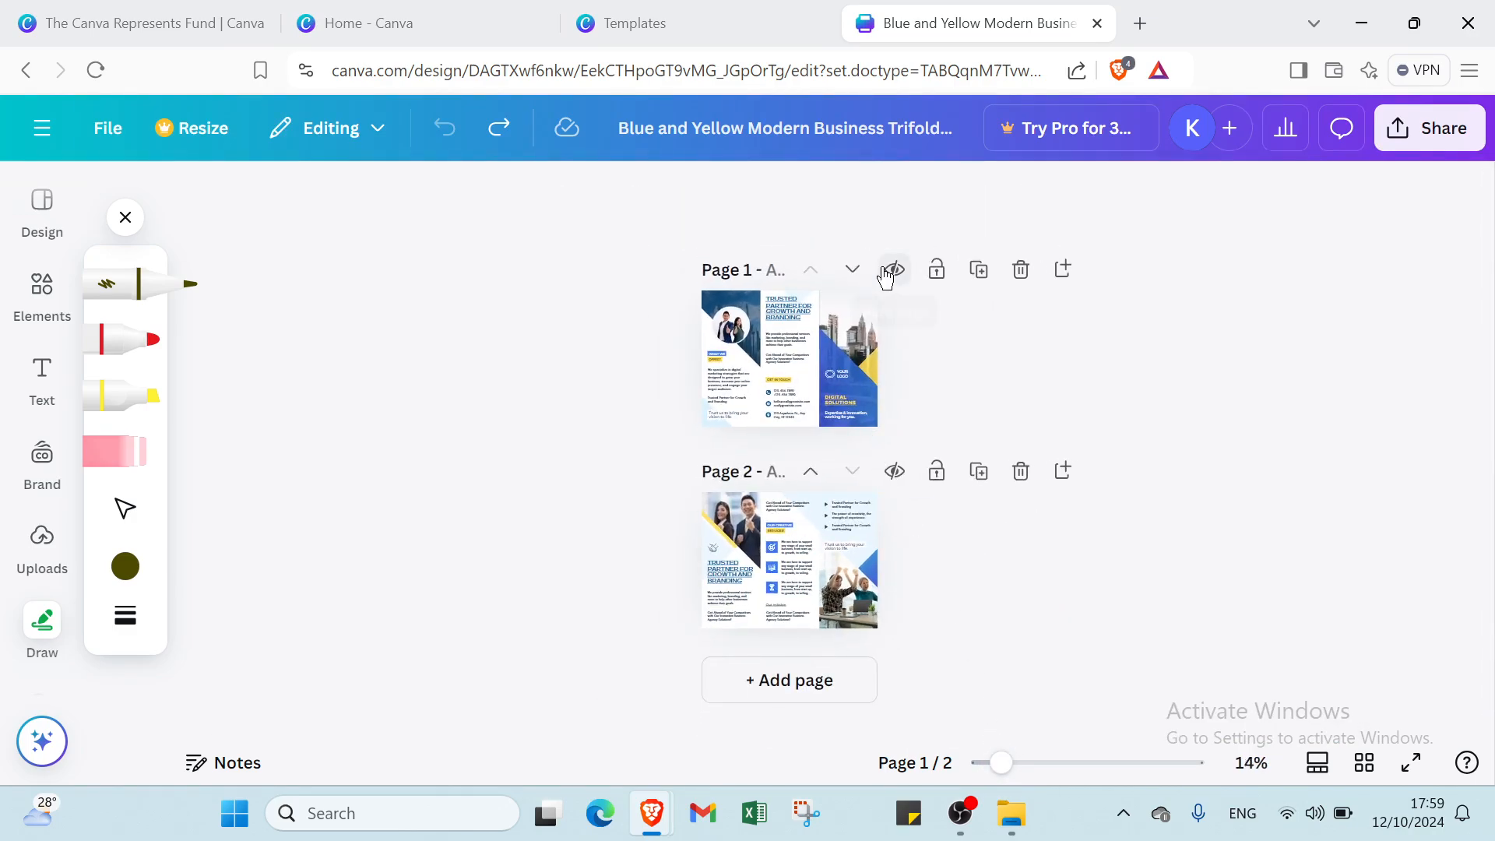
pyautogui.click(854, 271)
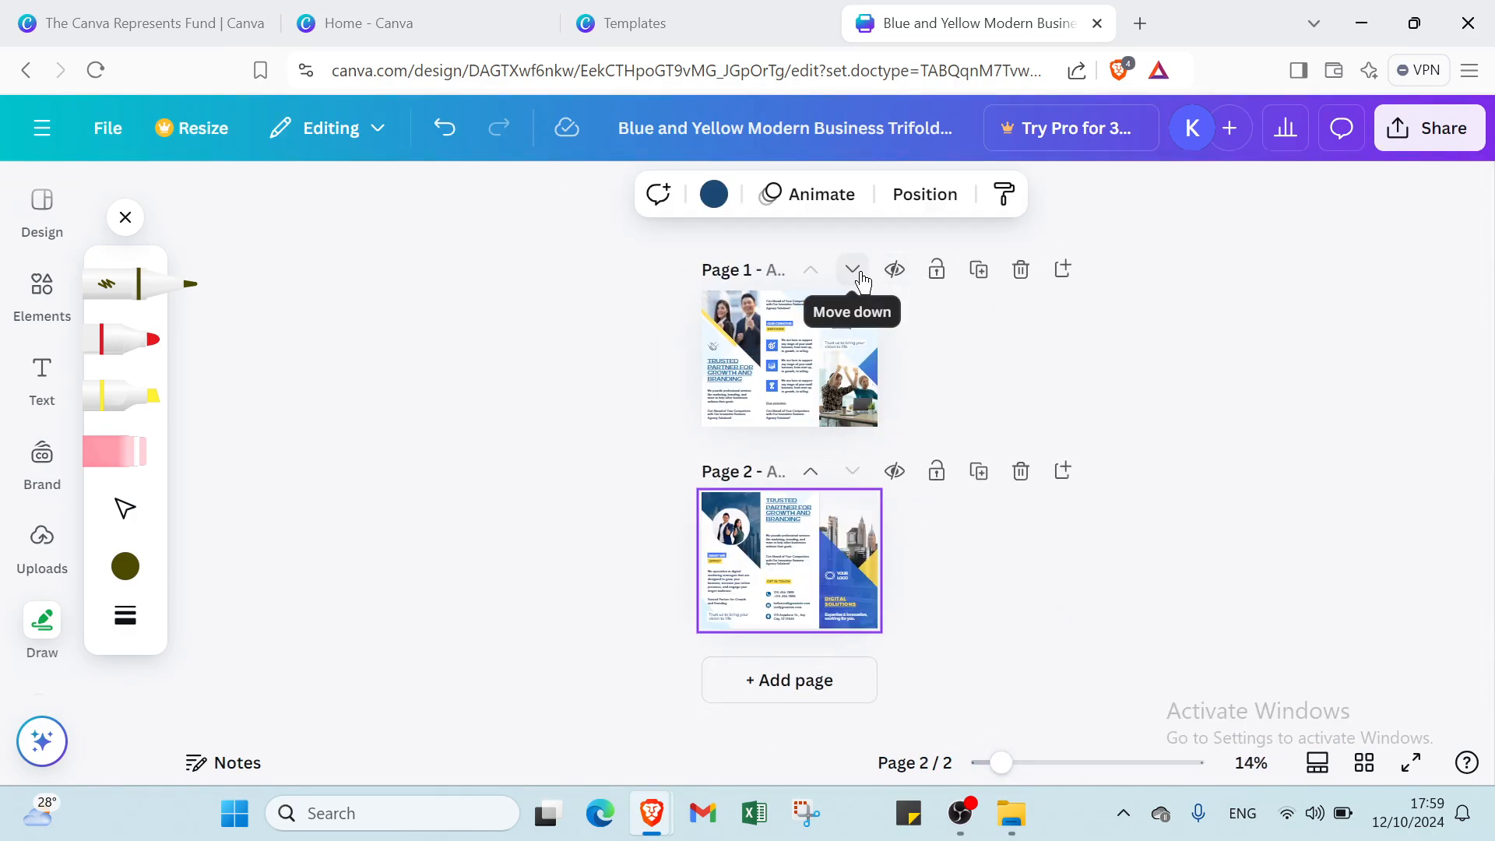
pyautogui.click(888, 273)
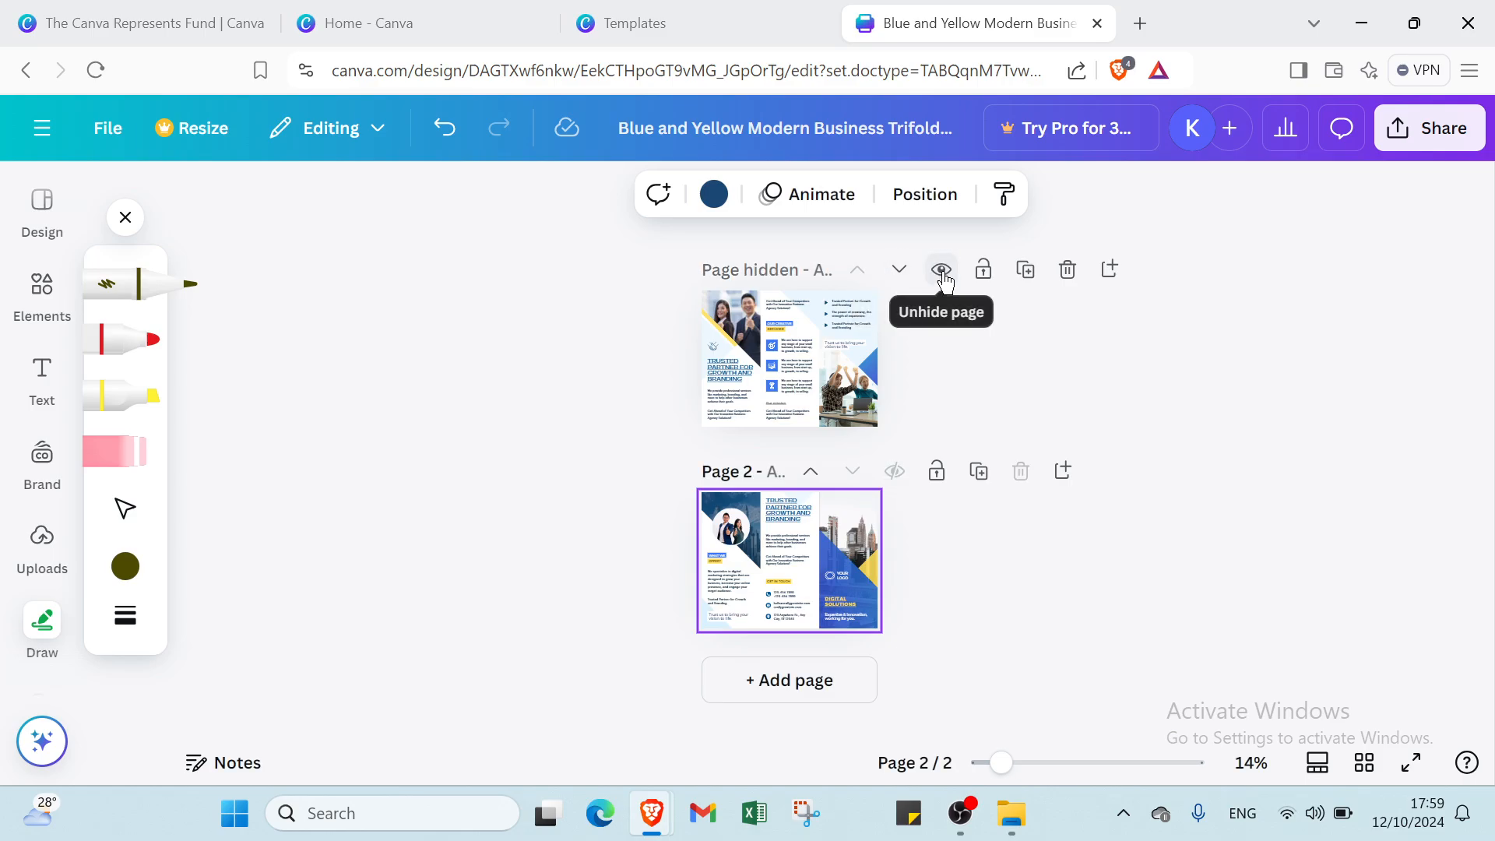
pyautogui.click(938, 272)
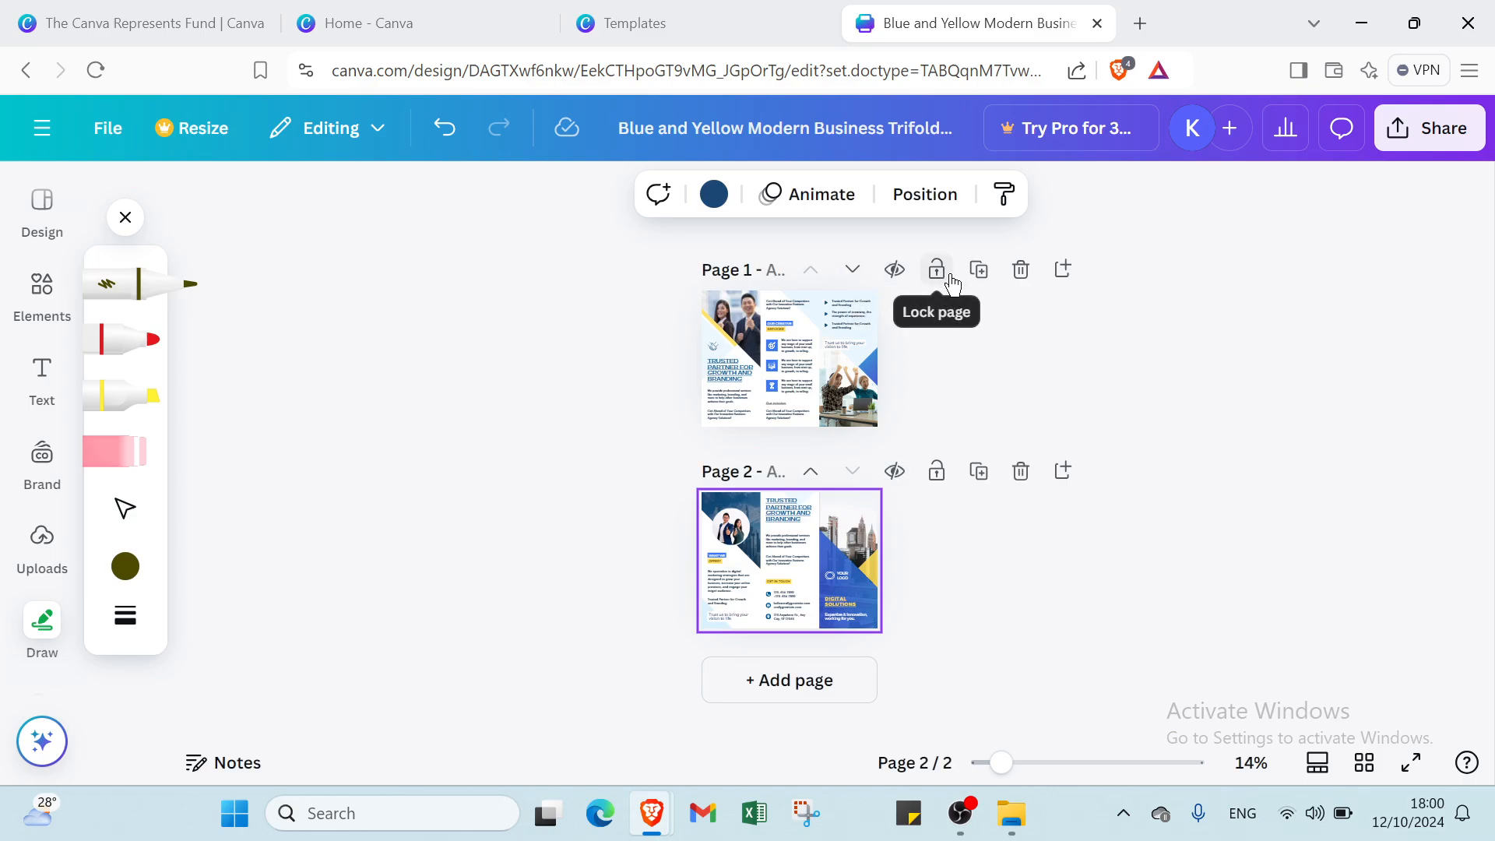
# - Duplicate the first page and delete the extra copy, and add a blank page after it and delete that too
pyautogui.click(975, 273)
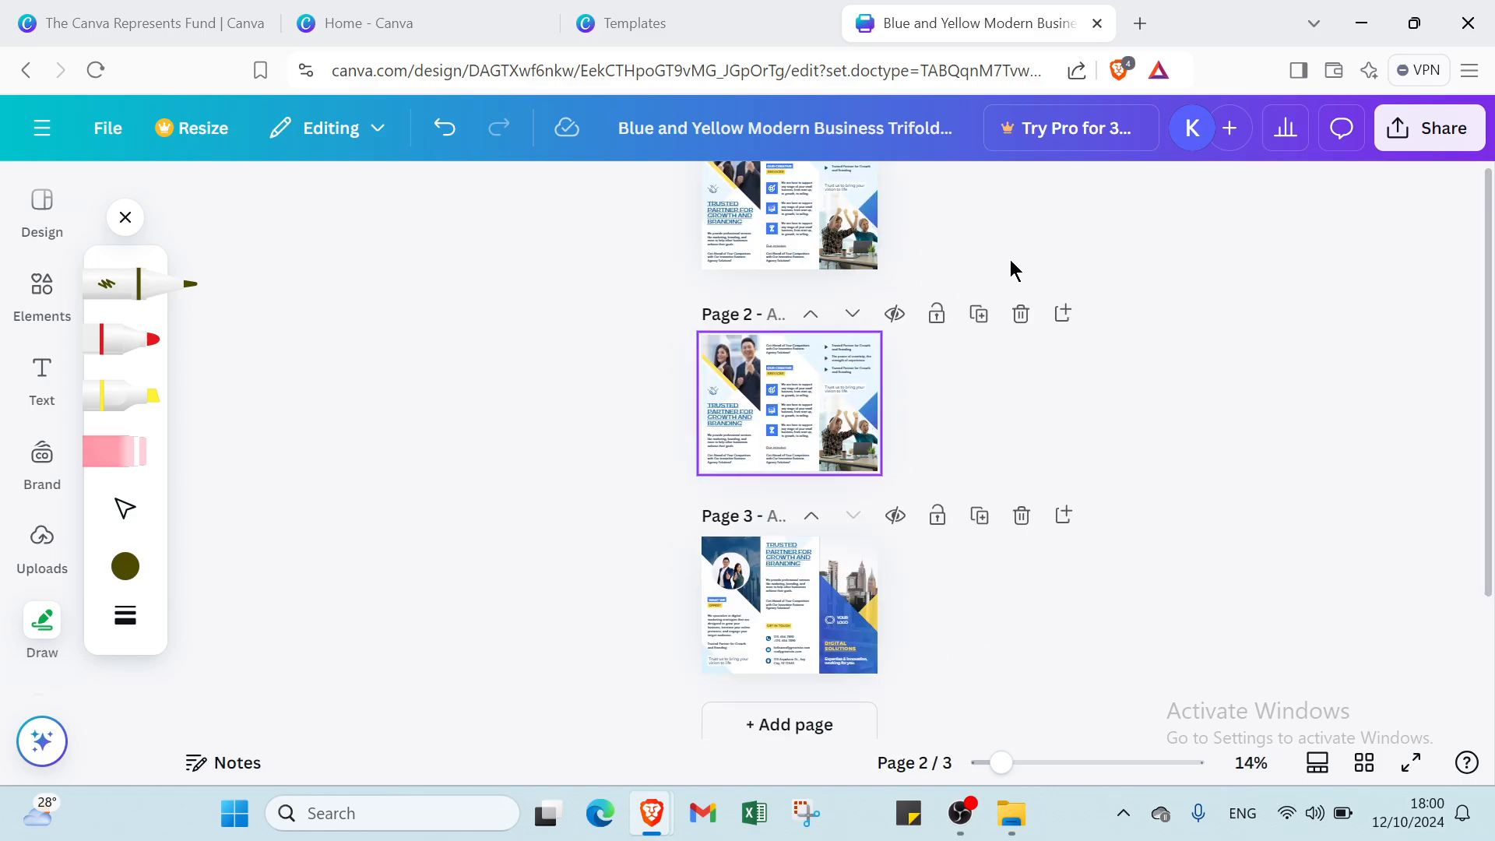
pyautogui.click(1020, 288)
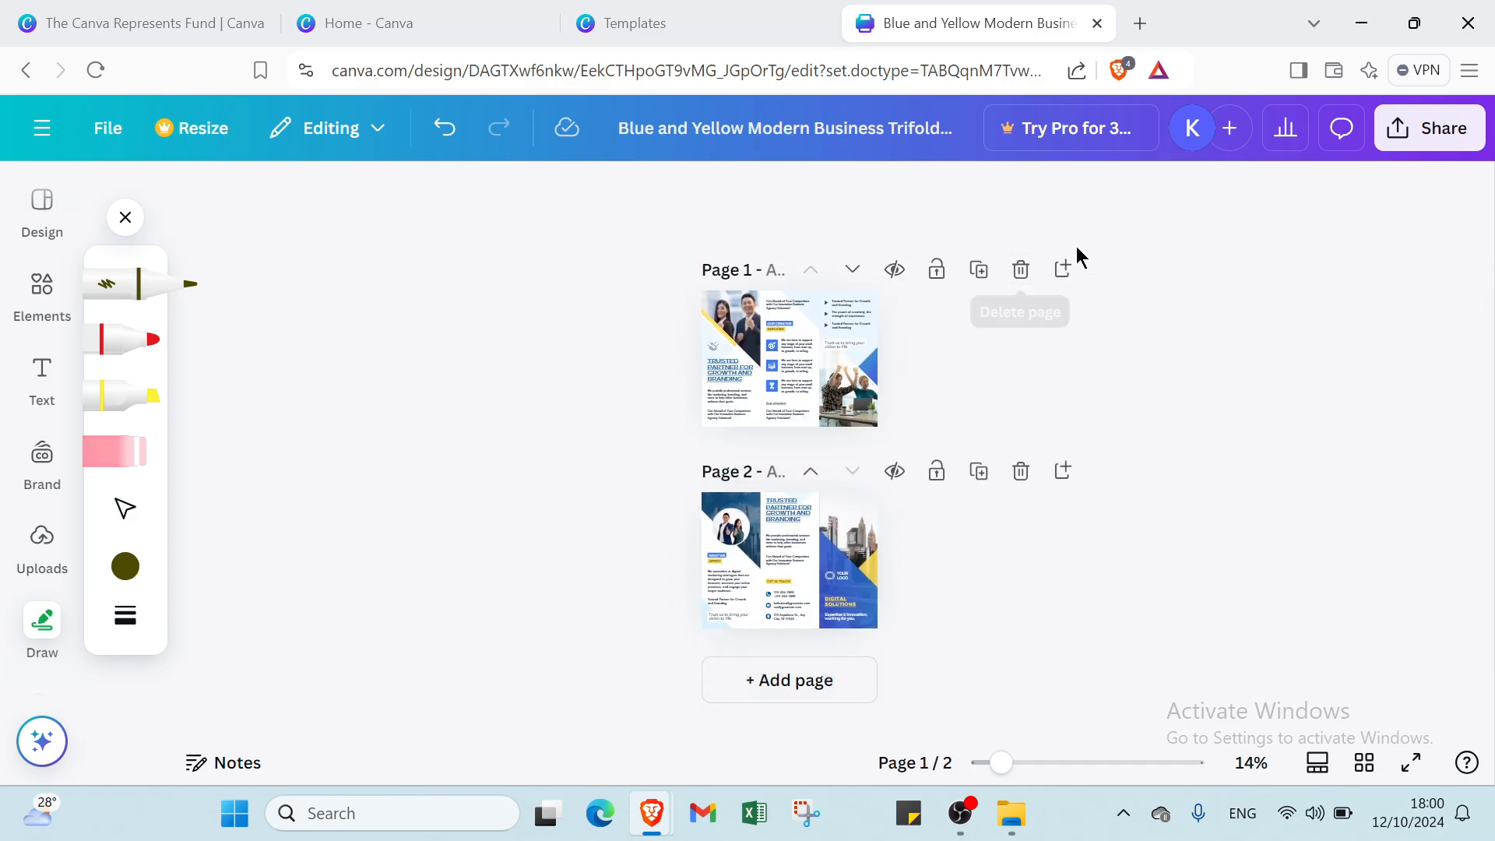
pyautogui.click(1063, 267)
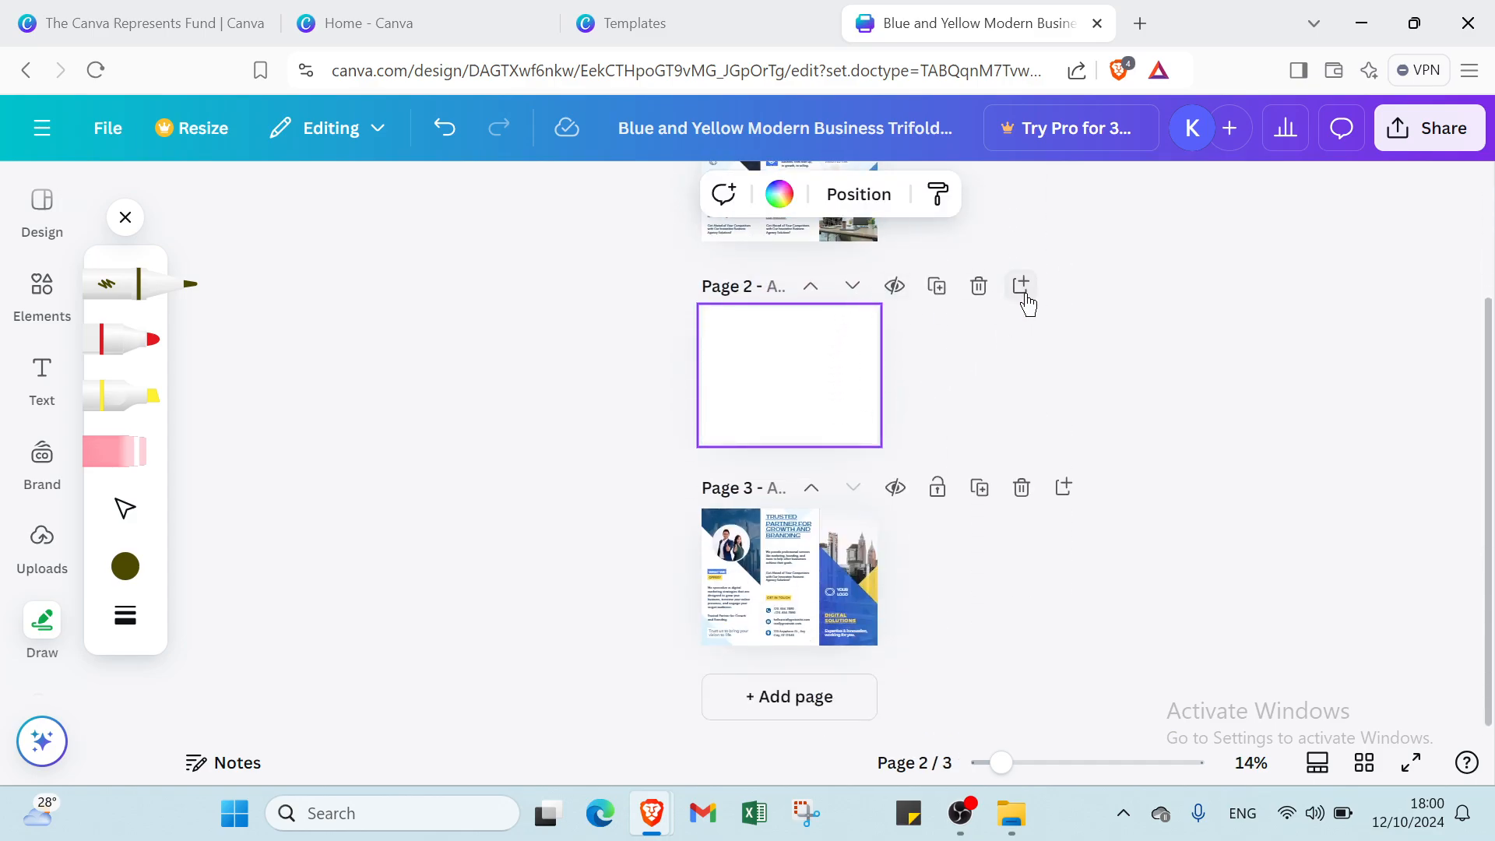
pyautogui.click(979, 287)
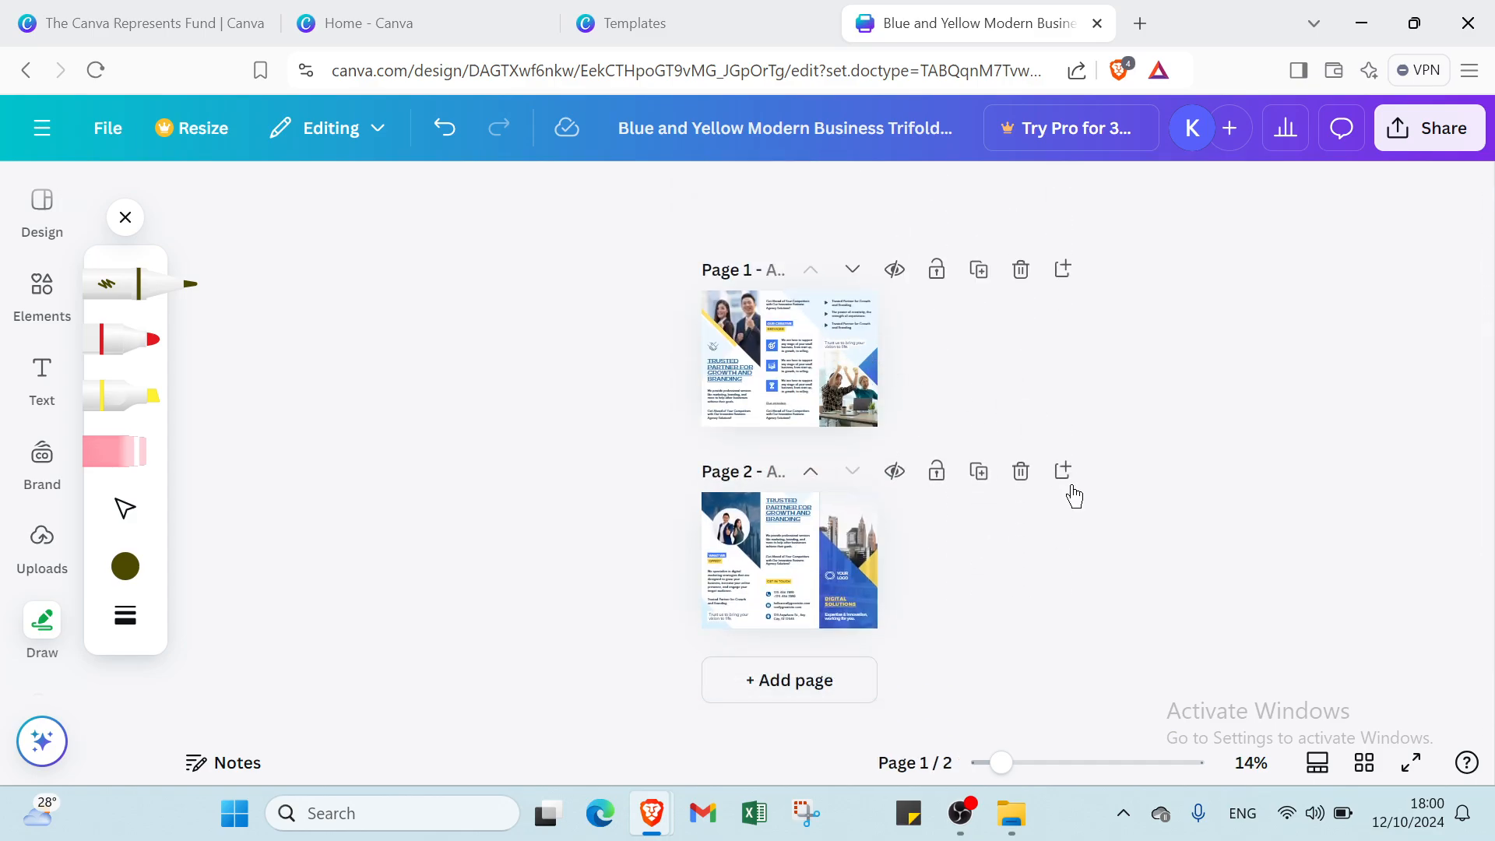
# - View the brochure in thumbnail, grid and full-screen modes, return to the scrolling page view and close the drawing tools
pyautogui.moveTo(1012, 774); pyautogui.dragTo(1014, 774)
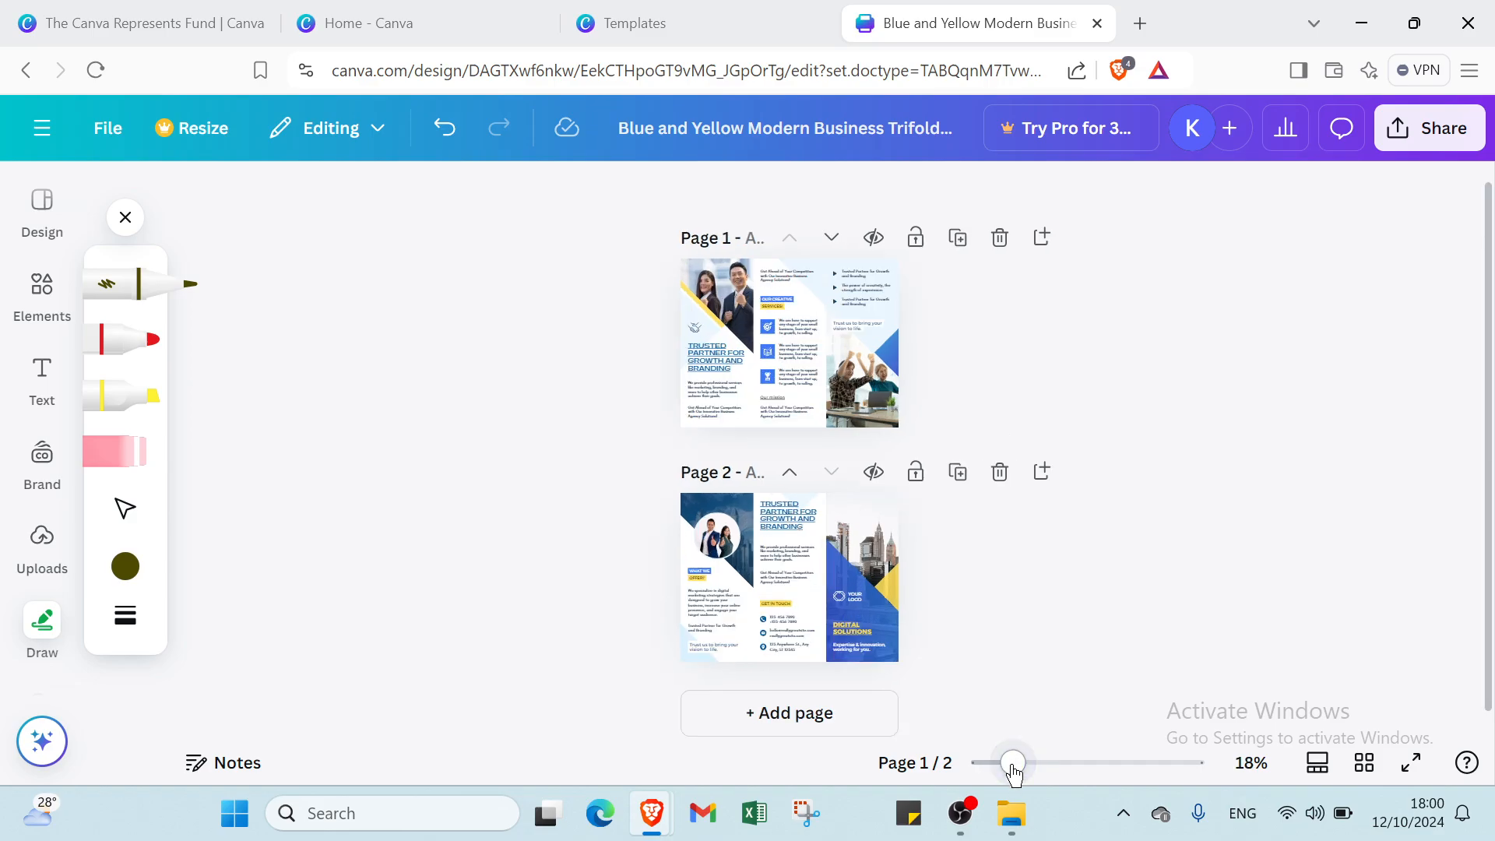
pyautogui.click(1316, 763)
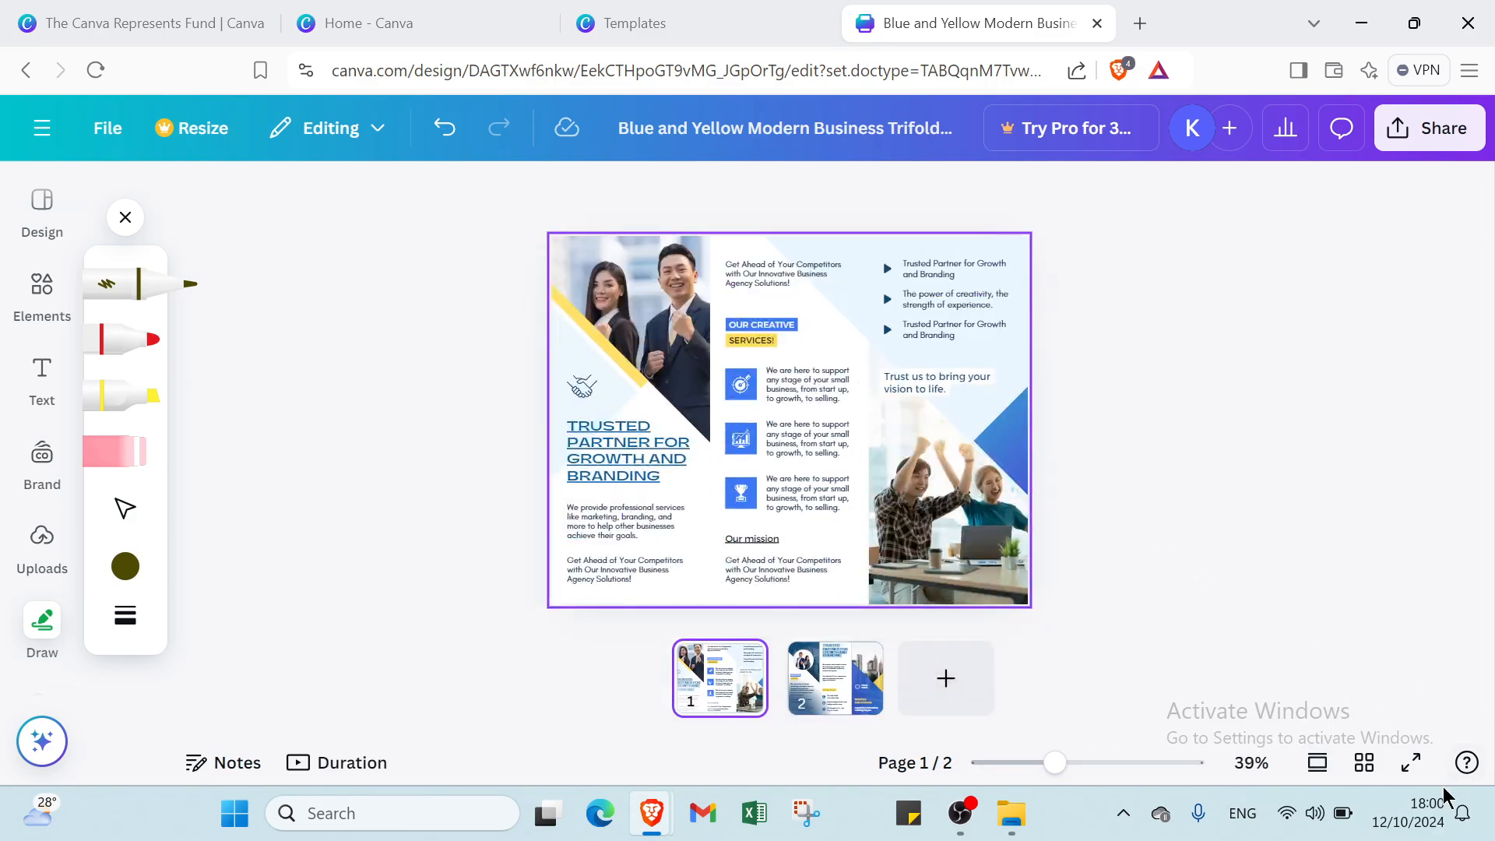
pyautogui.click(1364, 763)
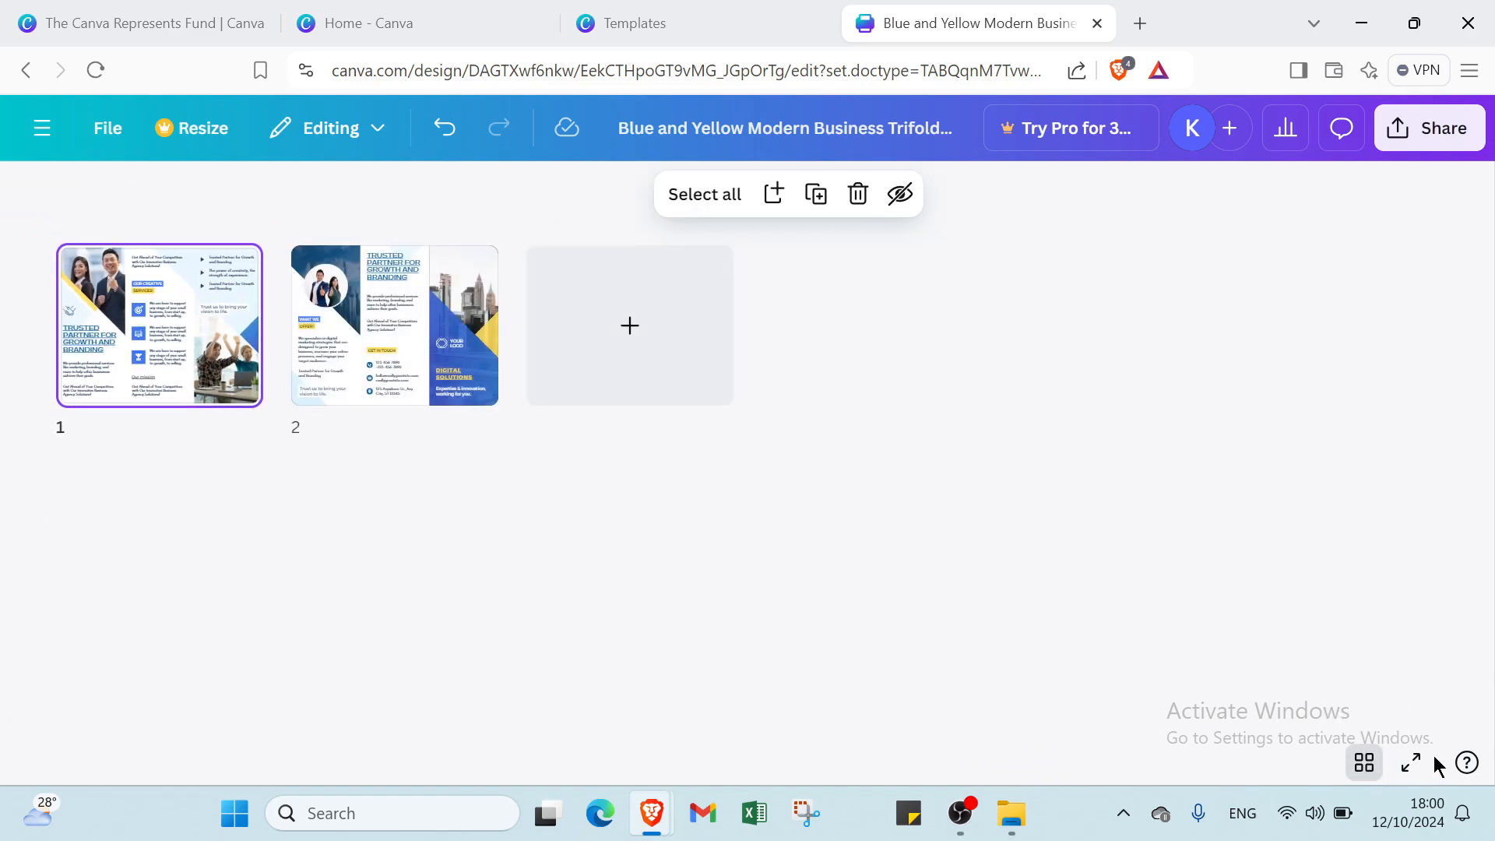
pyautogui.click(1411, 764)
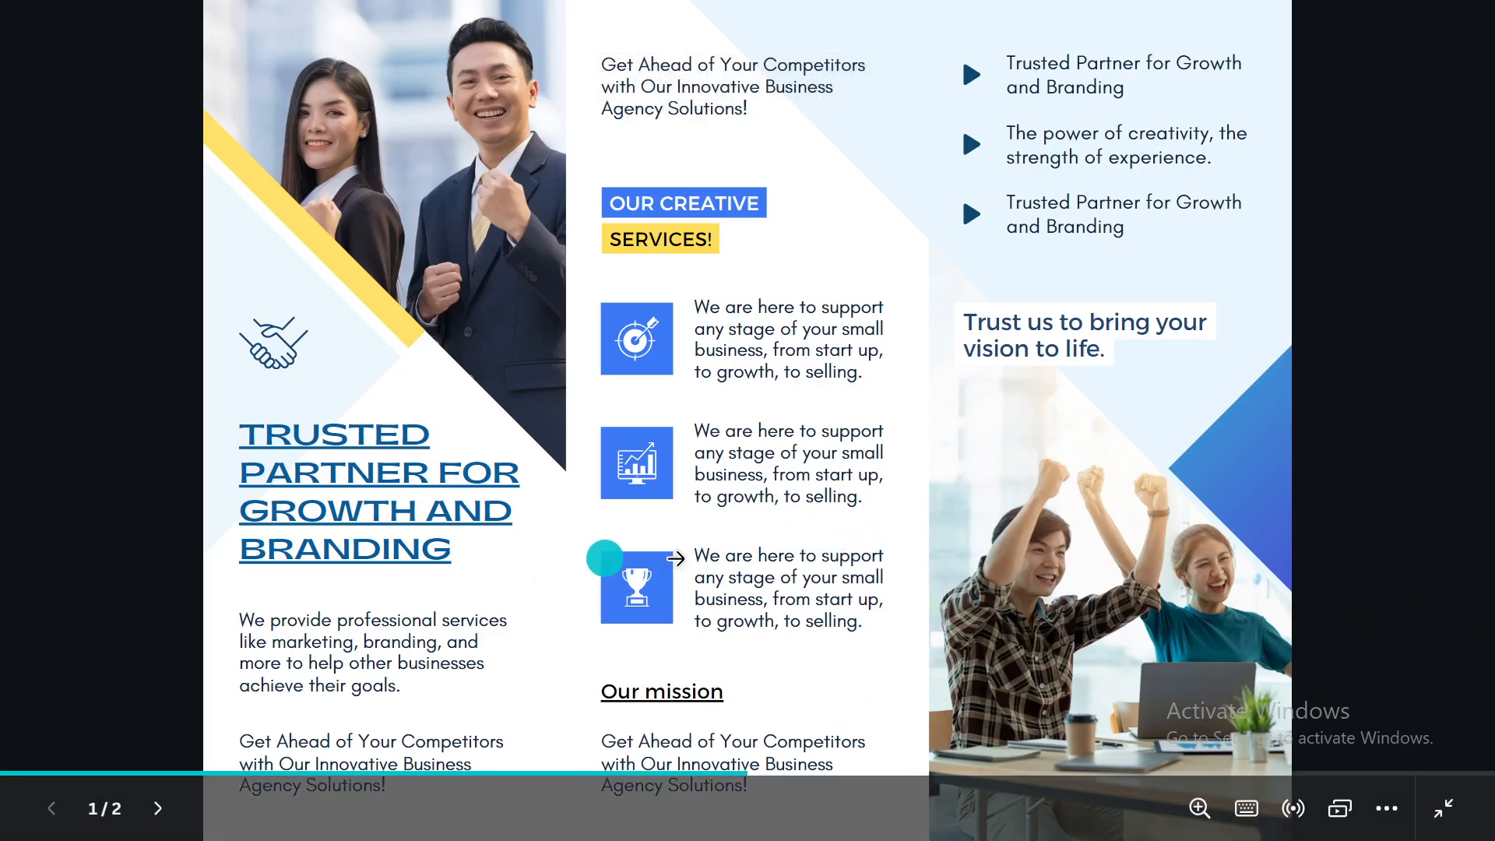
pyautogui.click(1443, 808)
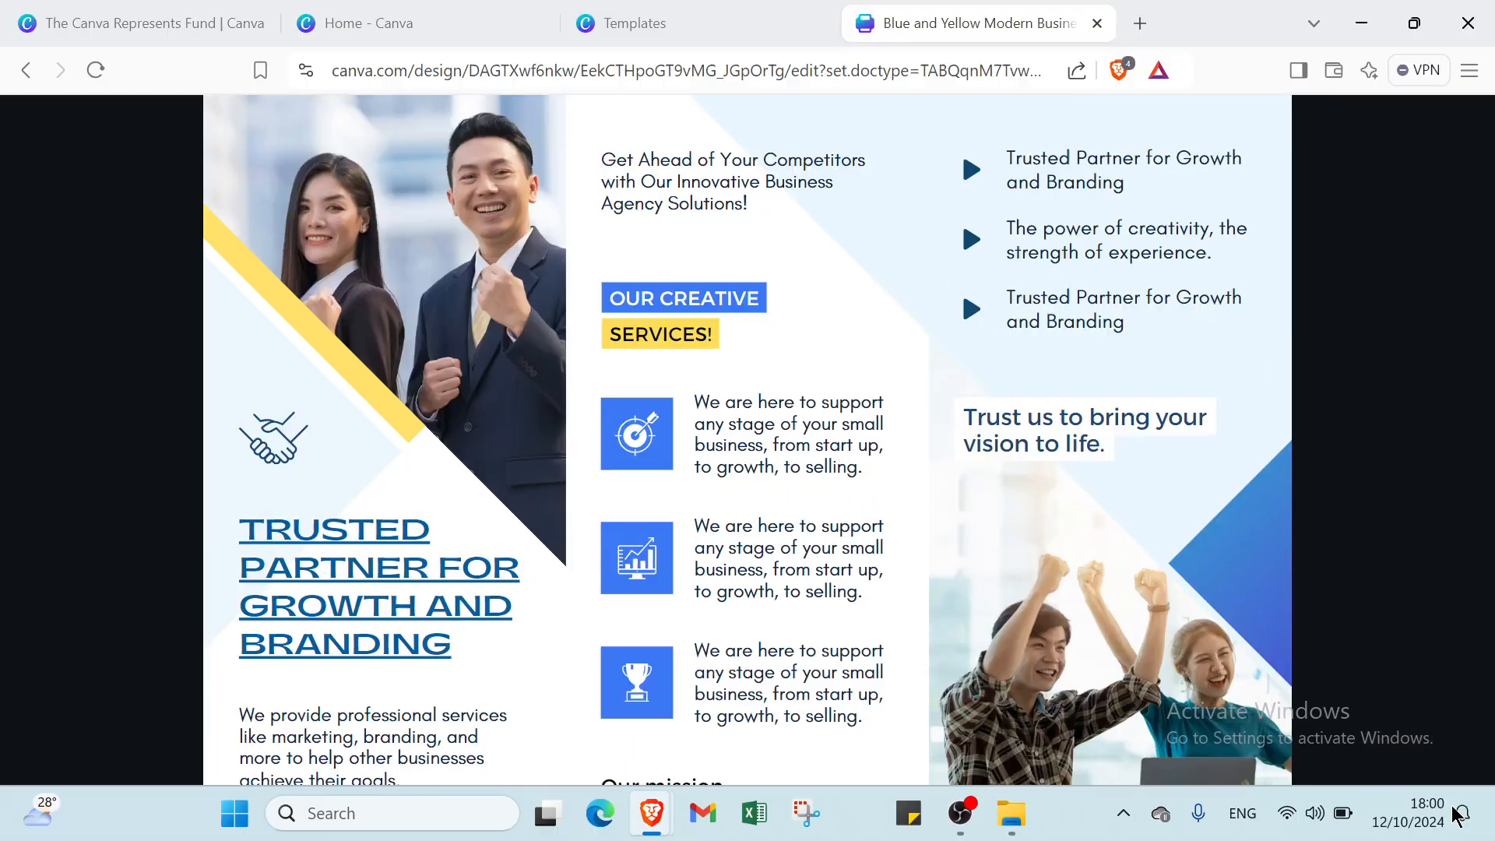
pyautogui.click(1370, 769)
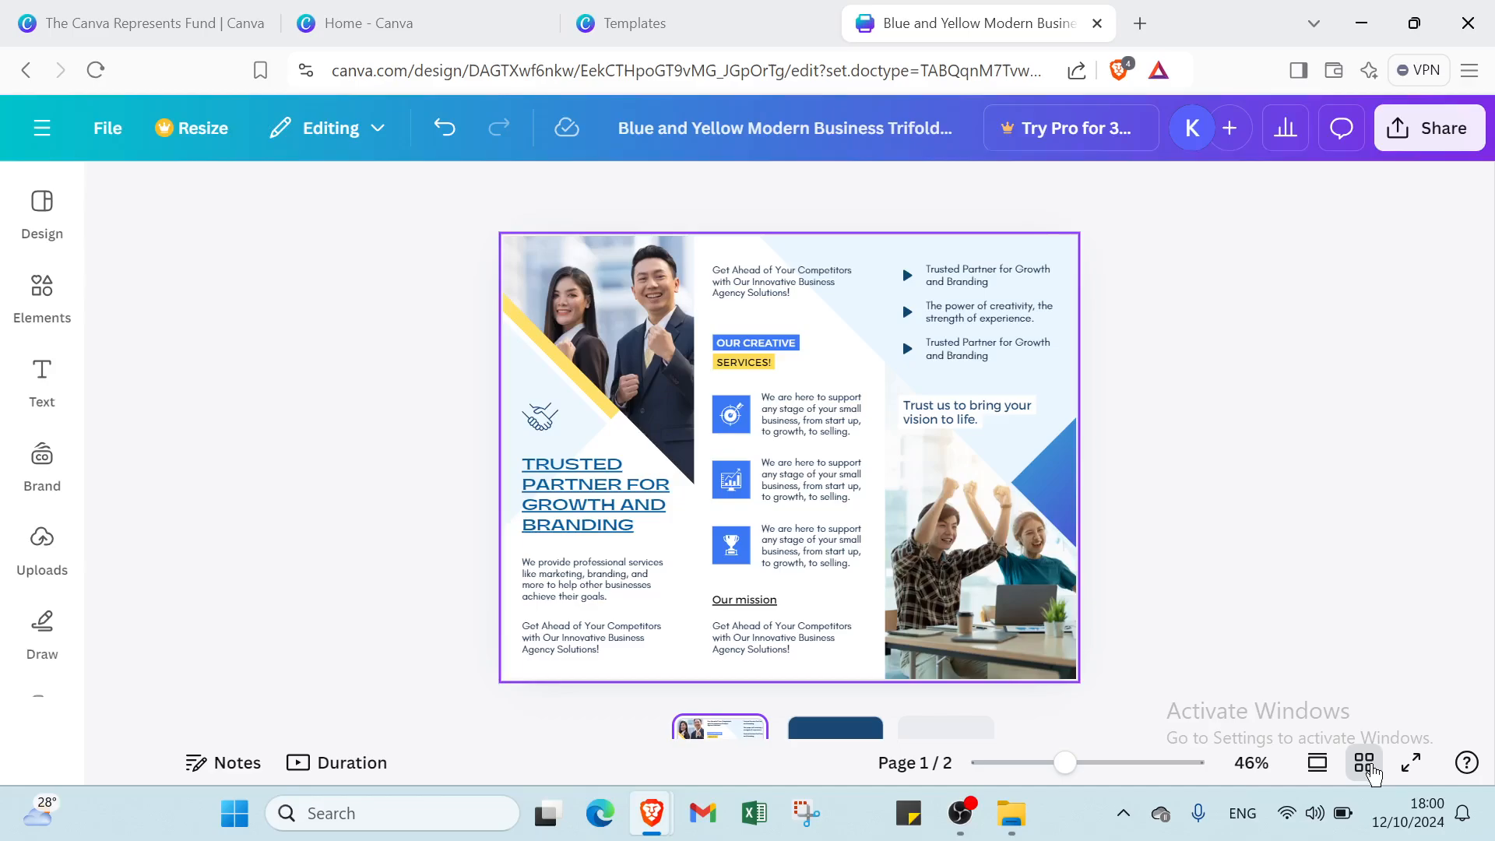
pyautogui.click(1322, 767)
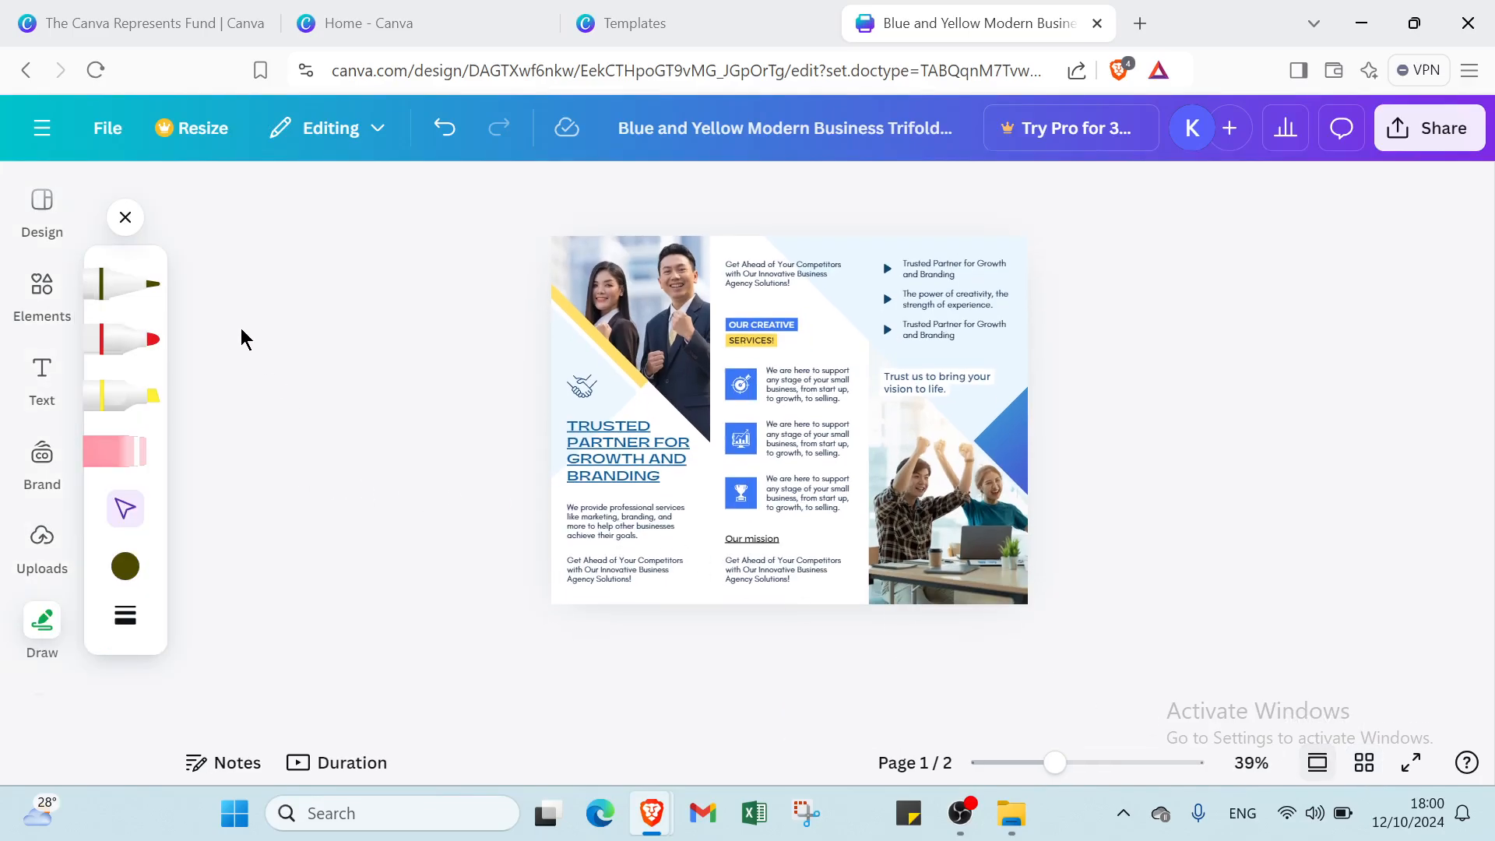
pyautogui.click(126, 217)
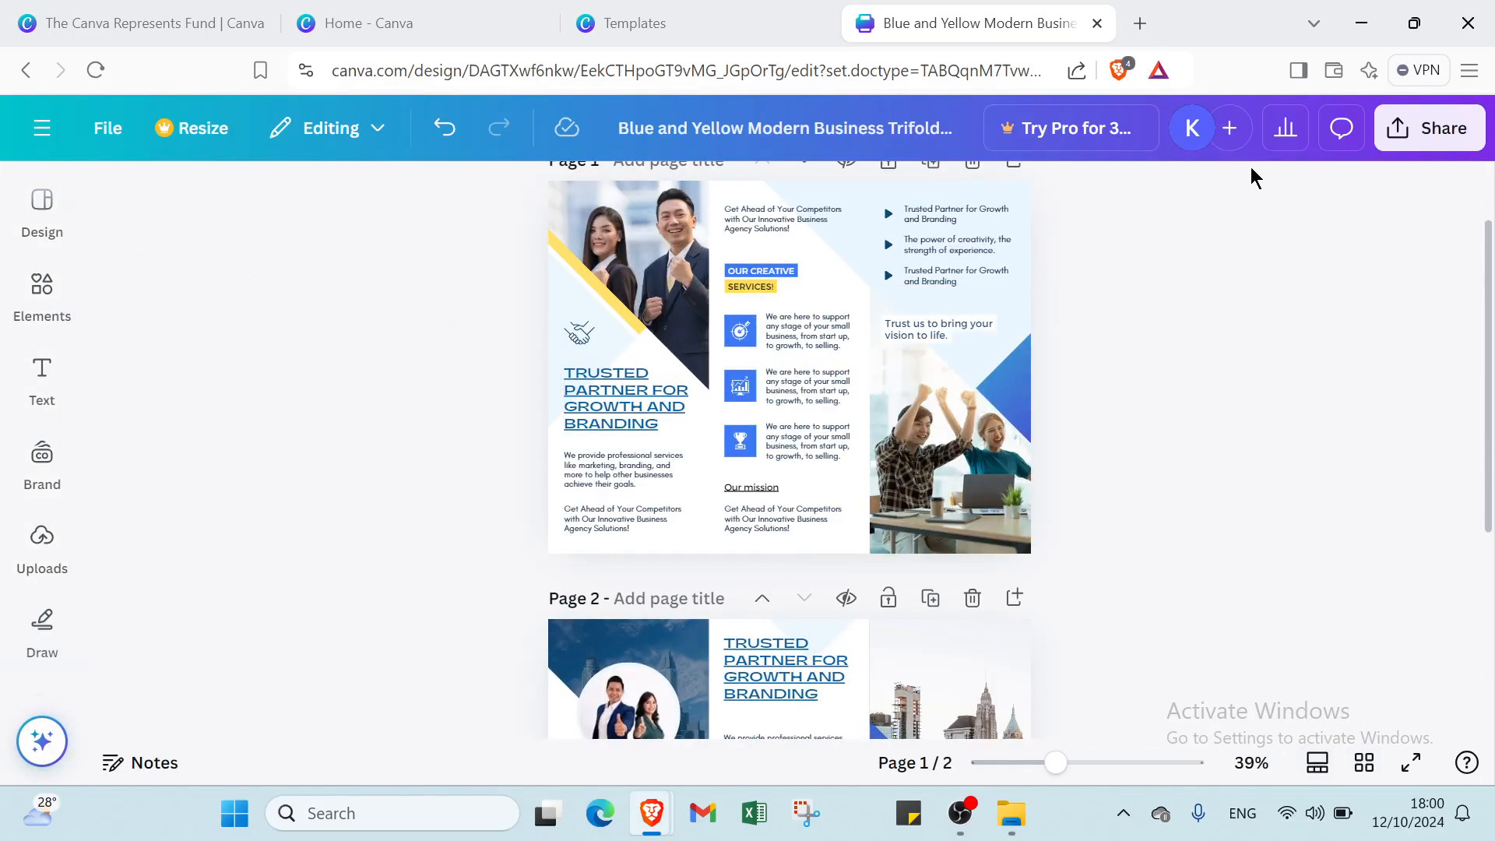
# - Delete the brochure's public view link and reopen the design's sharing options
pyautogui.click(1453, 140)
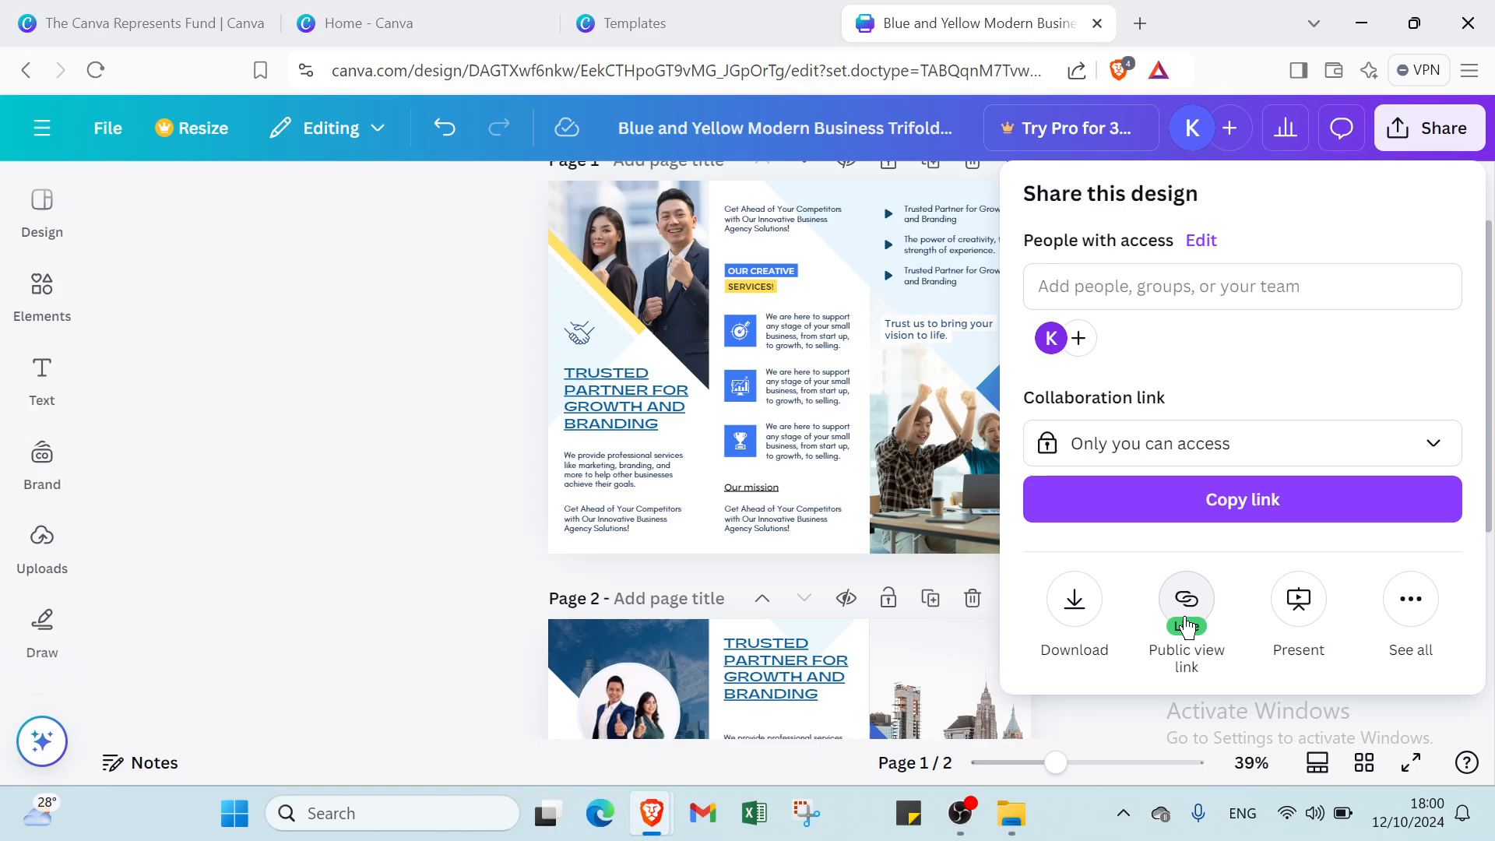
pyautogui.click(1184, 604)
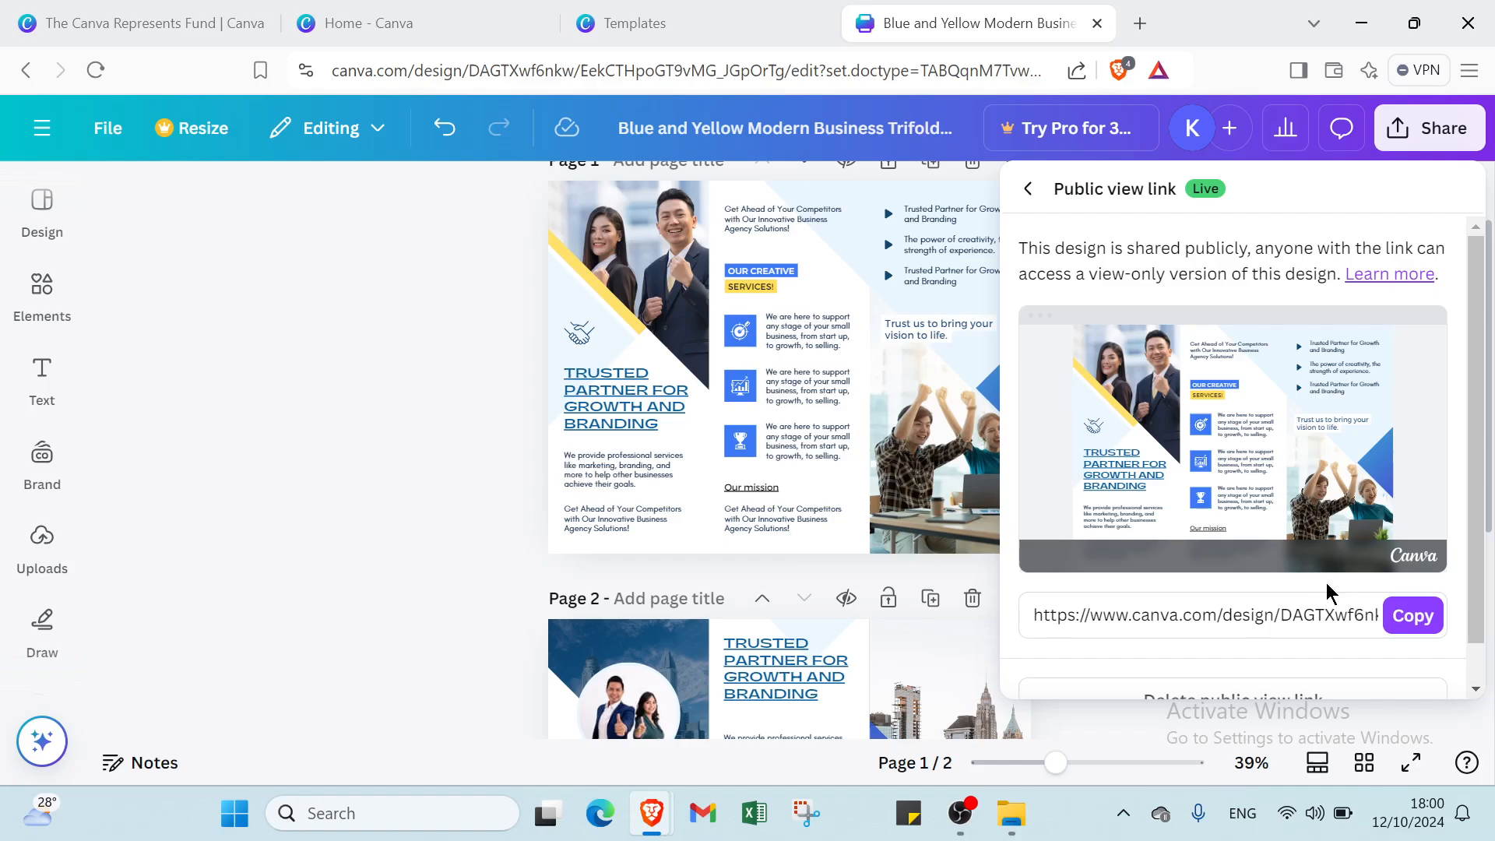
pyautogui.scroll(-1, 1299, 519)
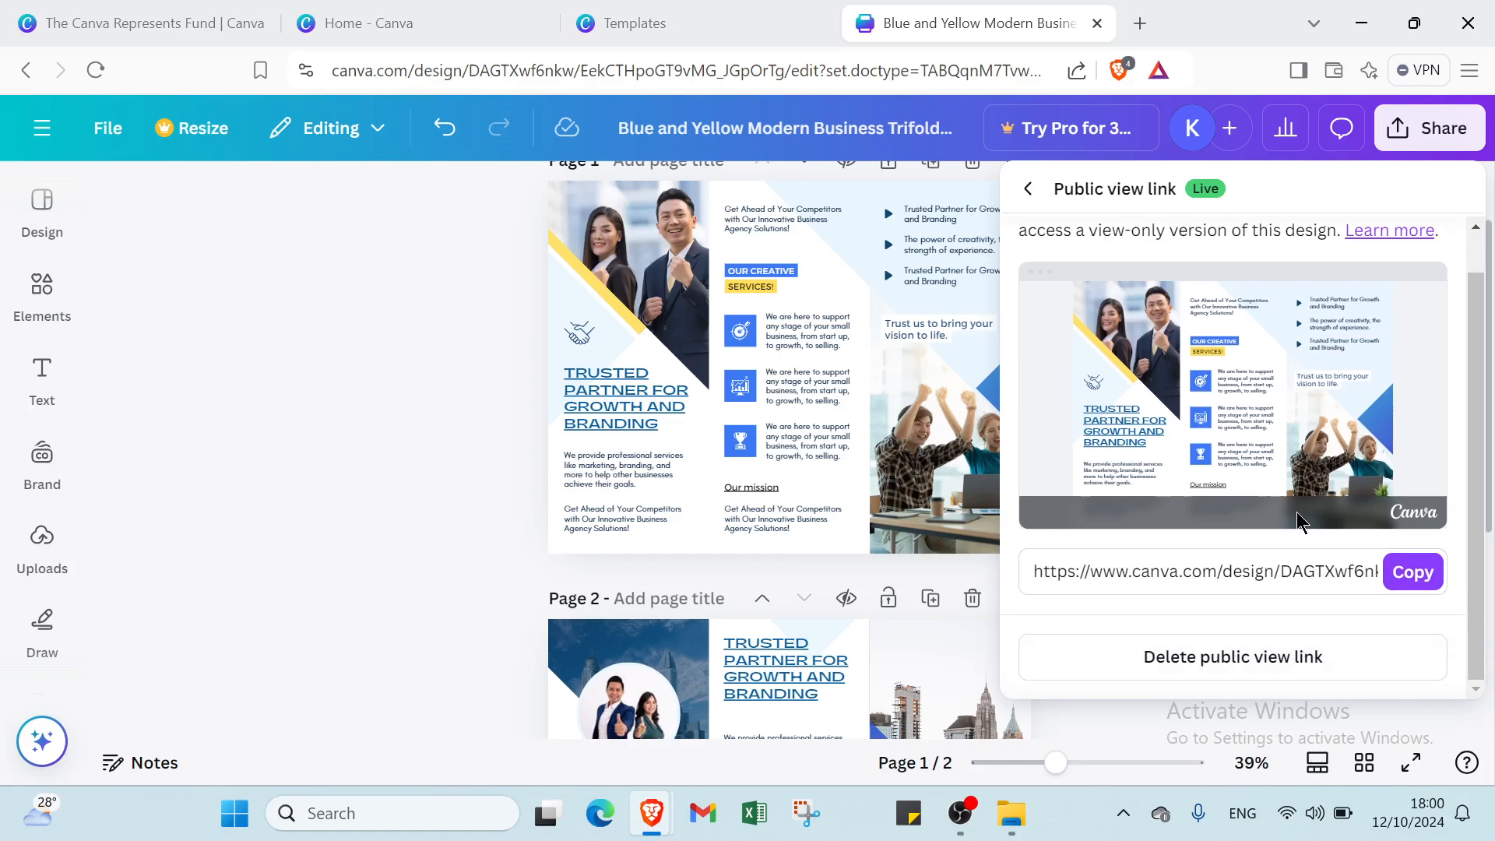
pyautogui.click(1283, 655)
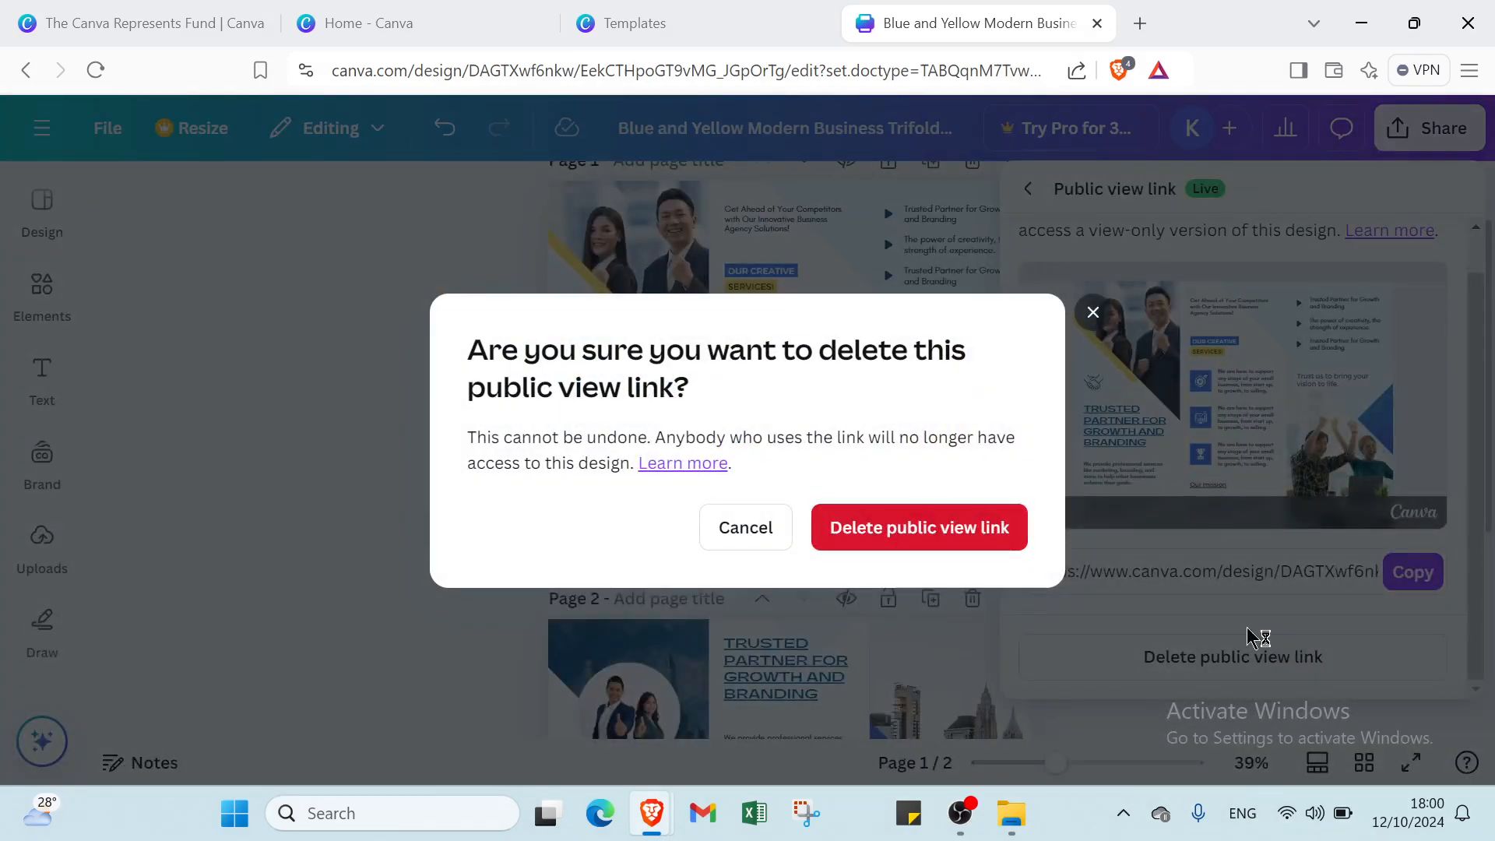
pyautogui.click(1004, 529)
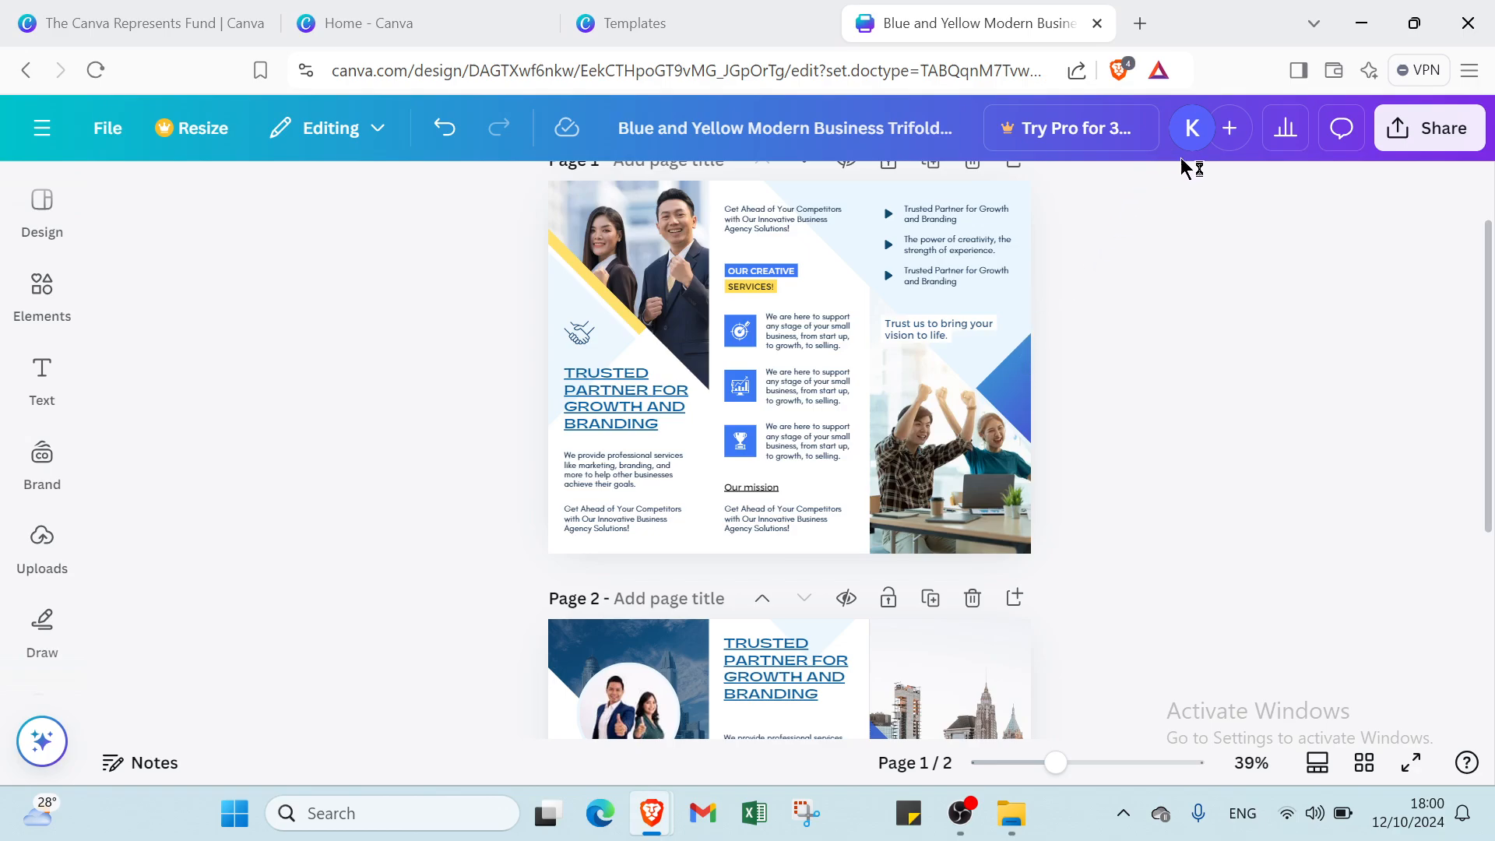
pyautogui.click(1431, 128)
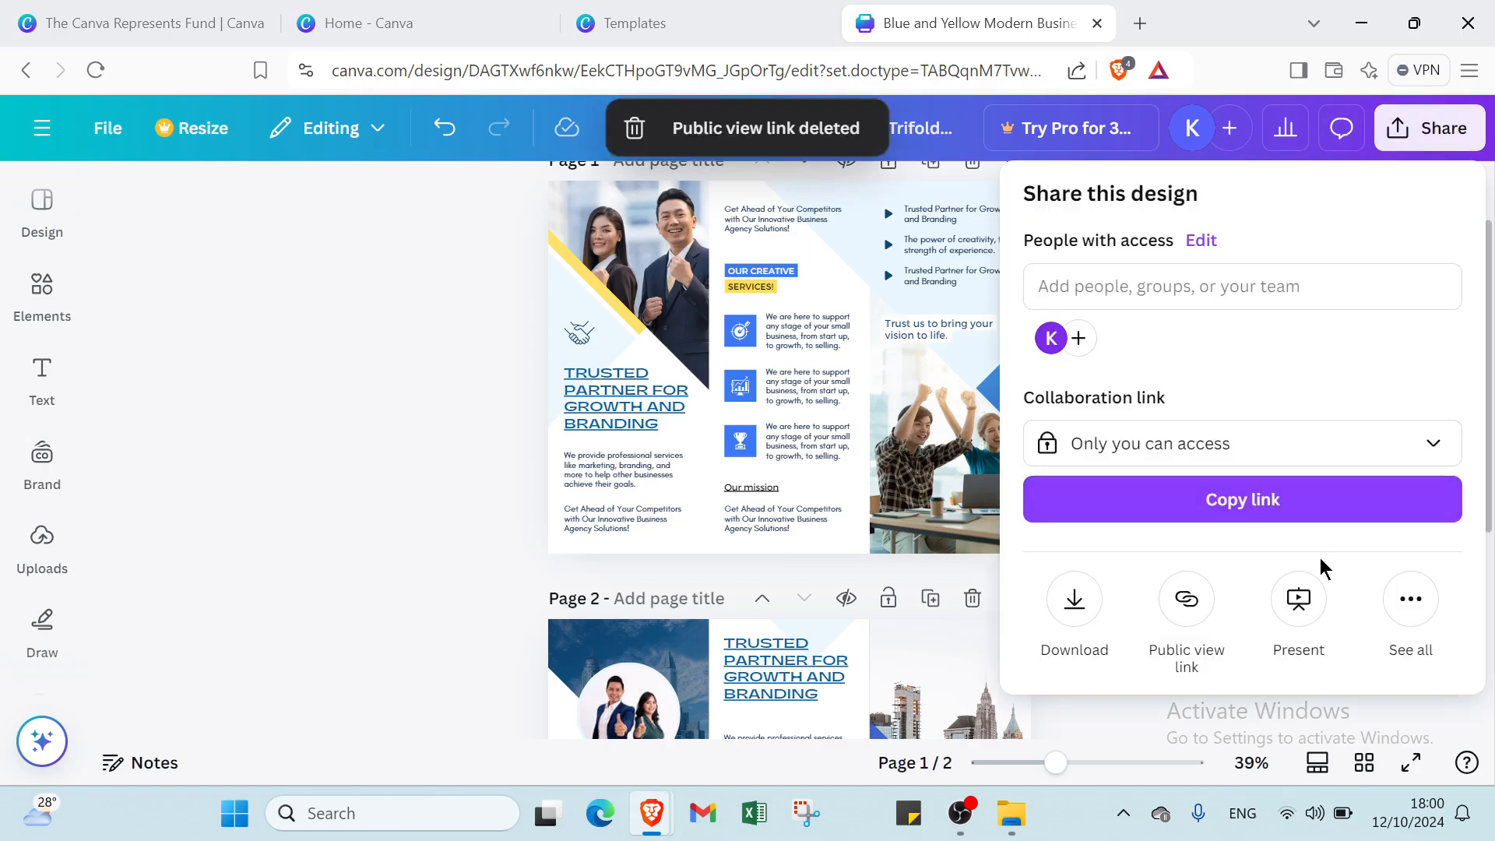
# - Show all the ways to publish the brochure, close the sharing options and return to its first page
pyautogui.click(1411, 599)
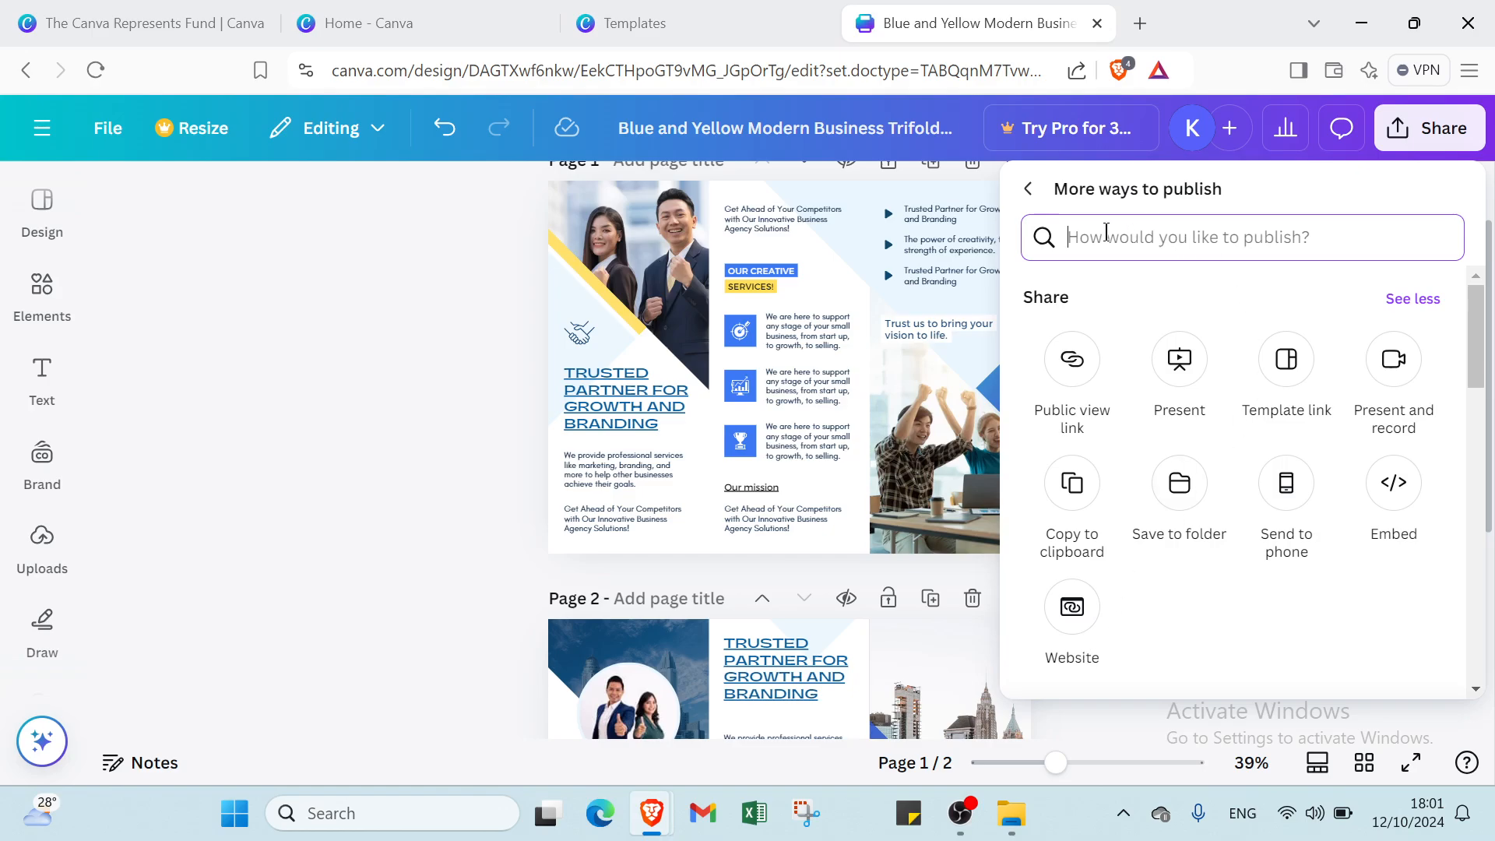
pyautogui.click(970, 214)
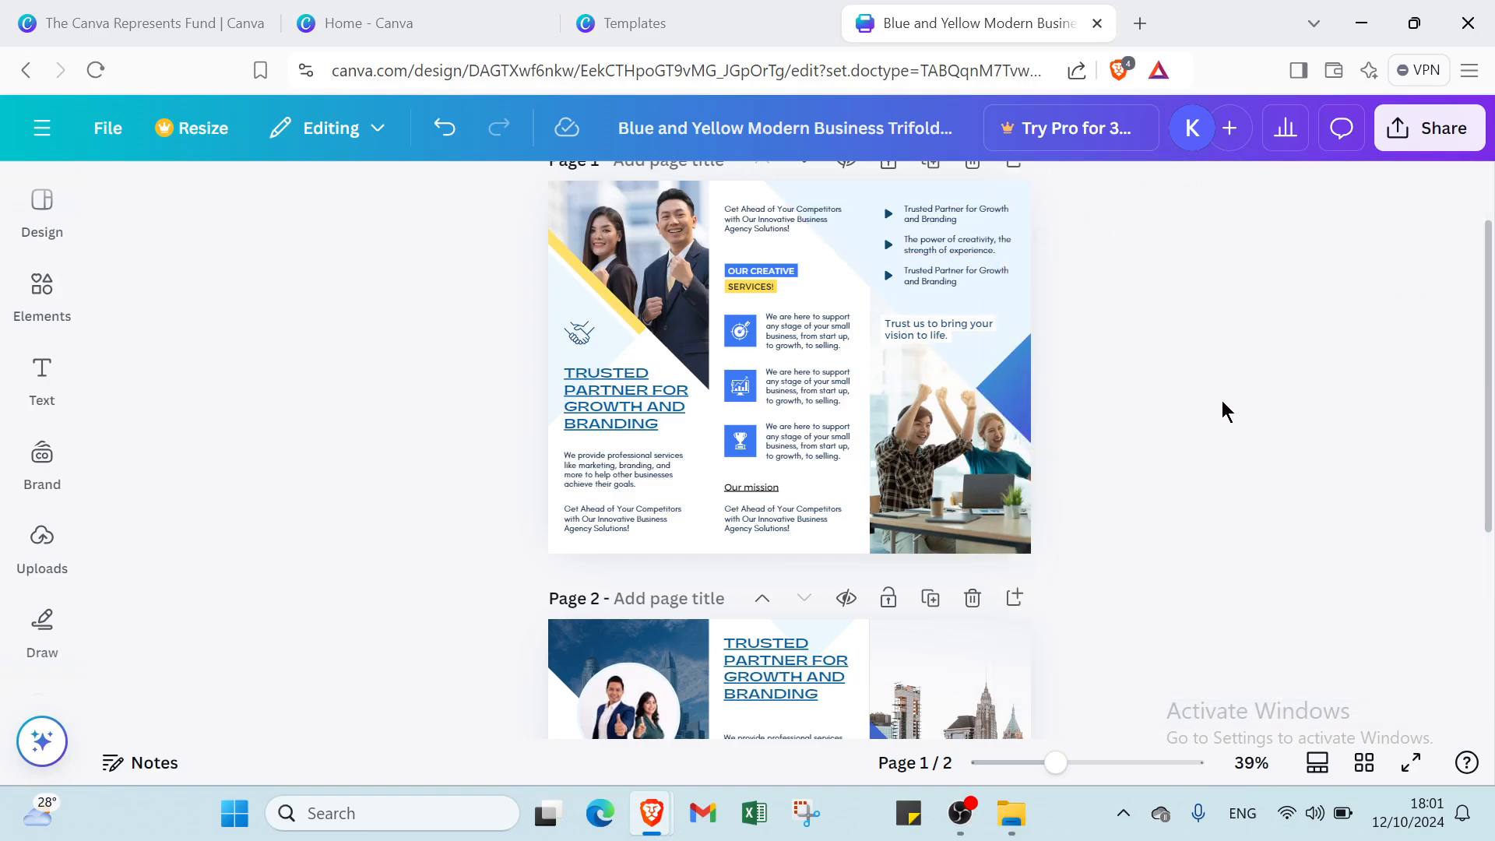
pyautogui.scroll(2, 966, 388)
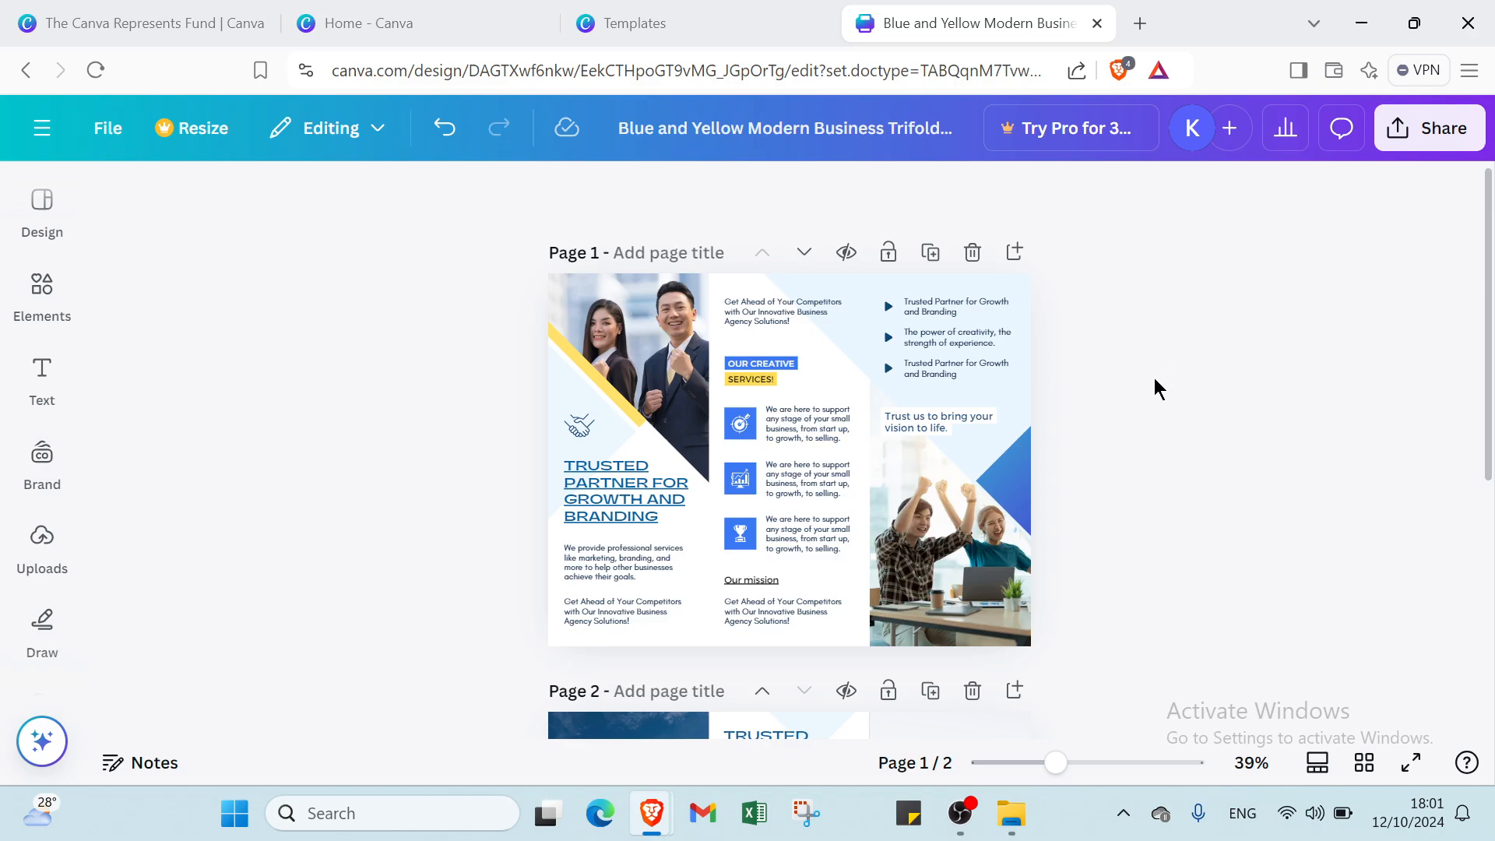
# - Read the Canva Represents Fund page through the section on becoming a Canva Represents artist and return to its beginning
pyautogui.click(168, 14)
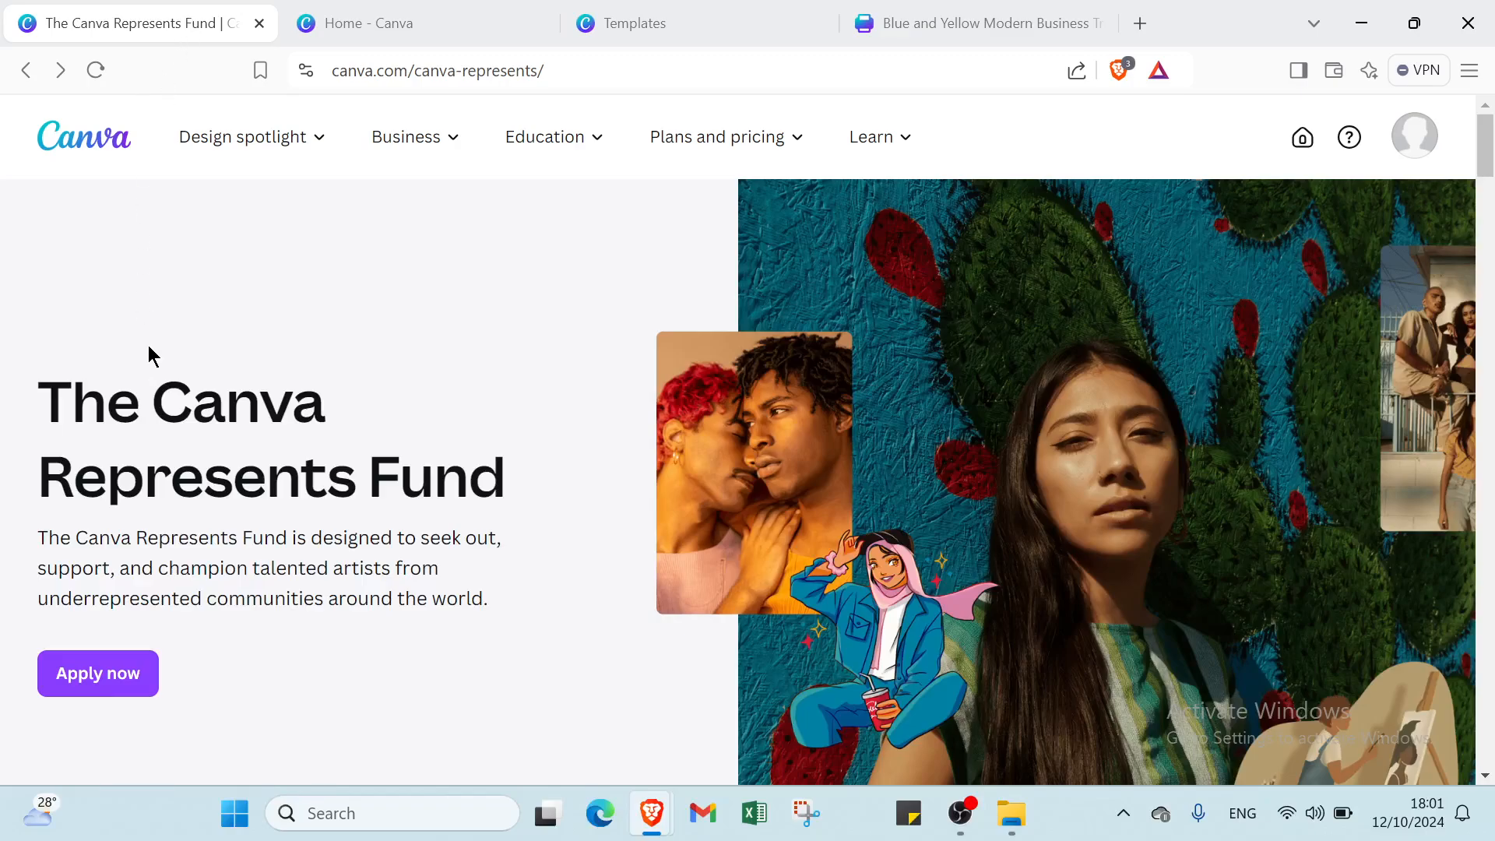
pyautogui.scroll(-5, 149, 347)
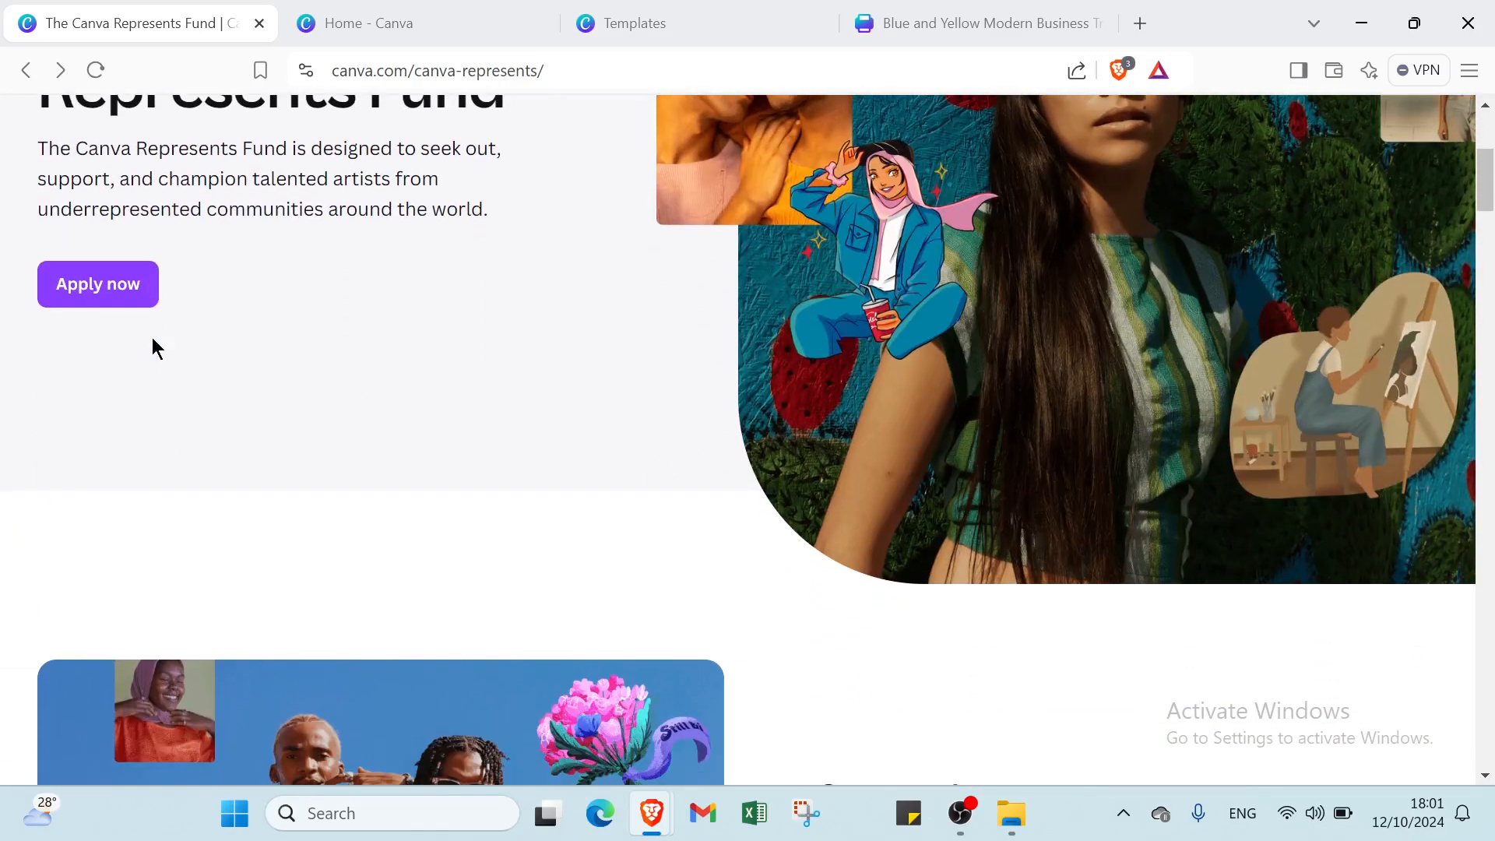
pyautogui.scroll(-2, 153, 347)
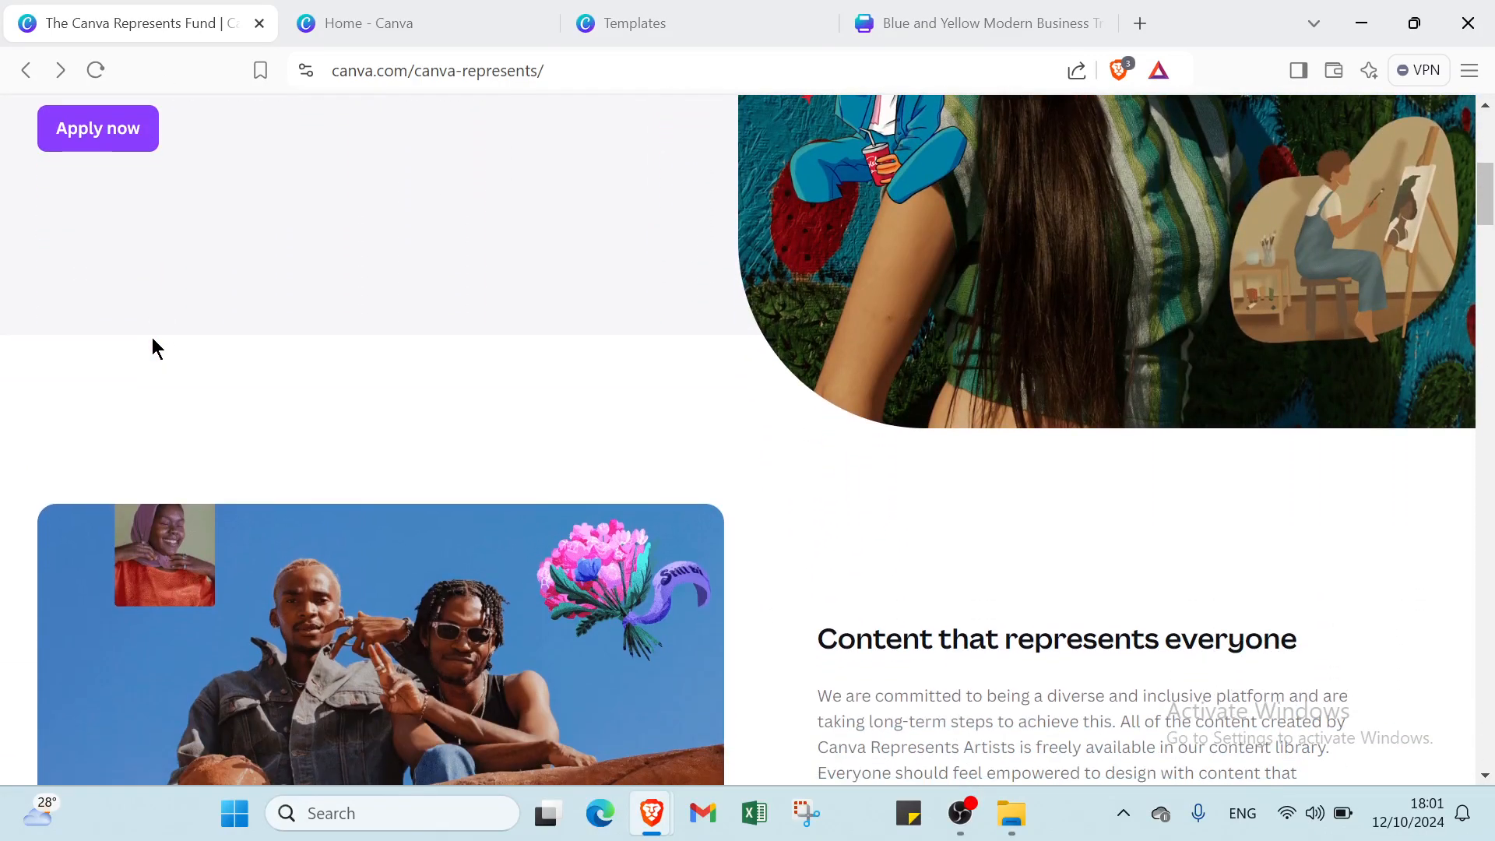
pyautogui.scroll(-4, 152, 337)
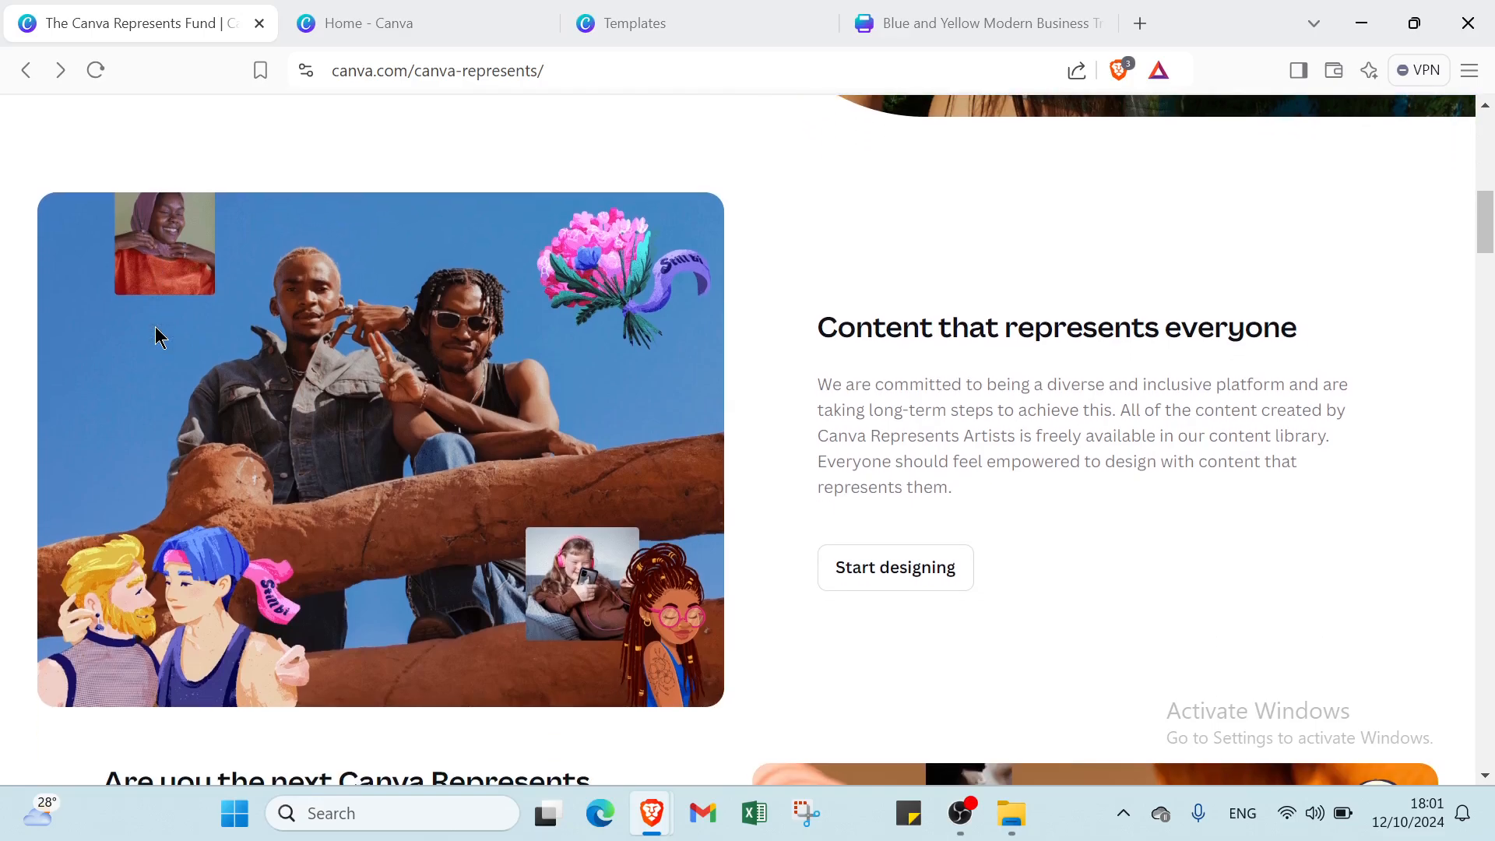
pyautogui.scroll(-4, 156, 333)
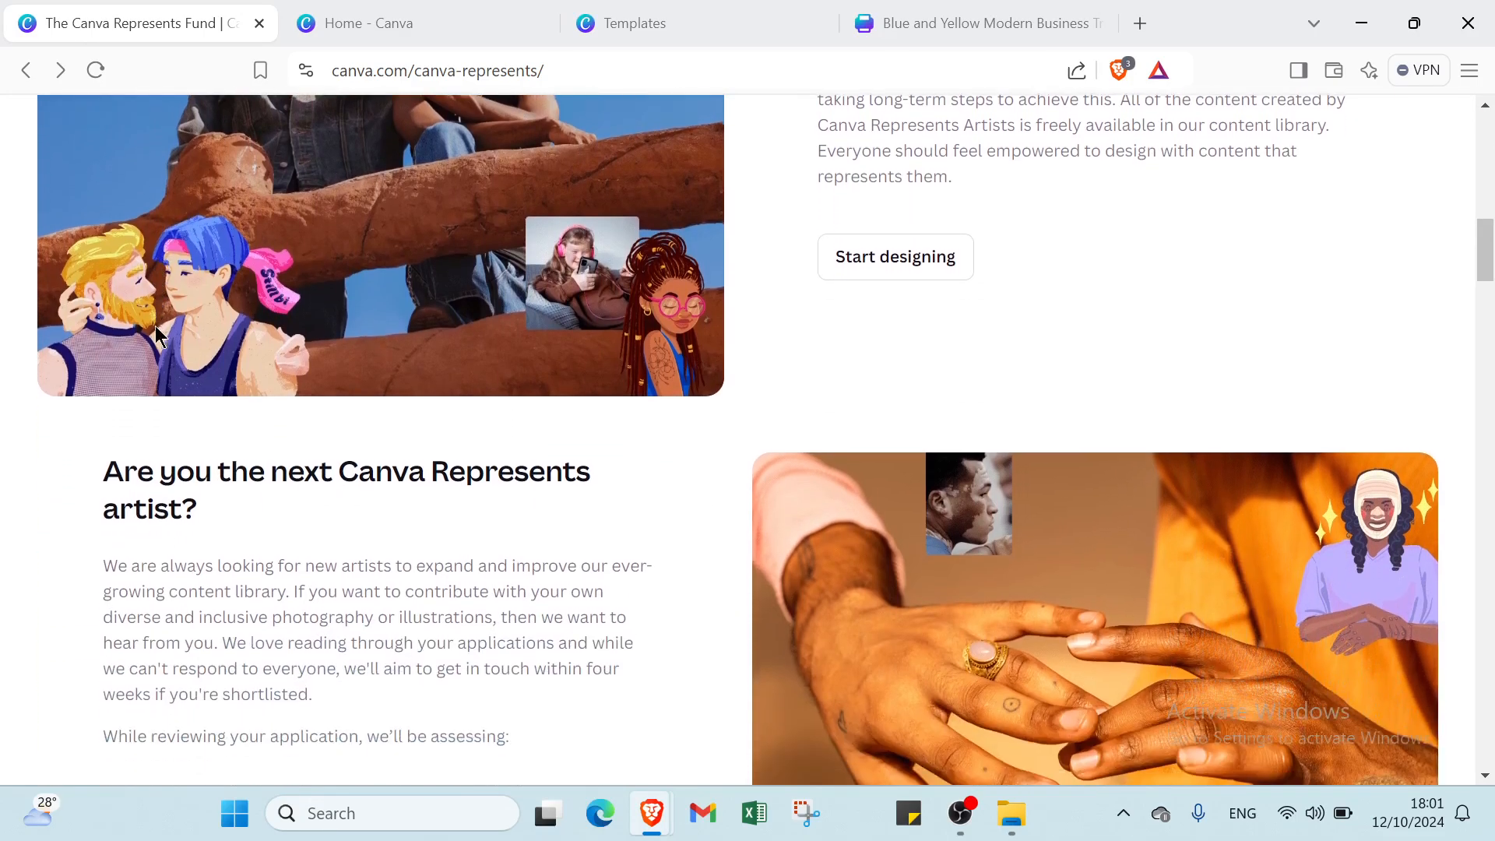
pyautogui.scroll(-3, 156, 326)
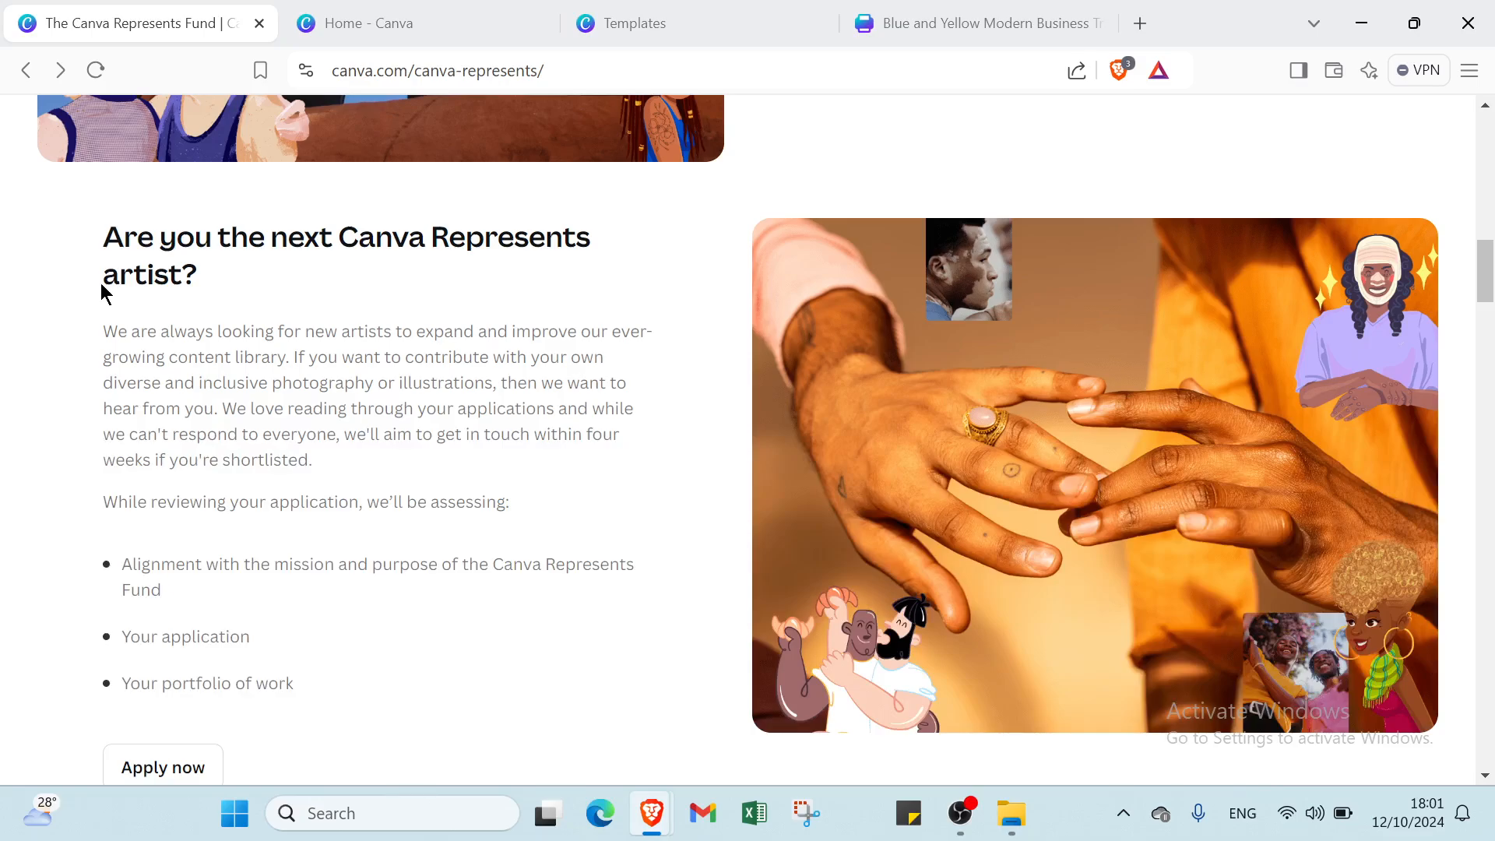
pyautogui.scroll(15, 102, 284)
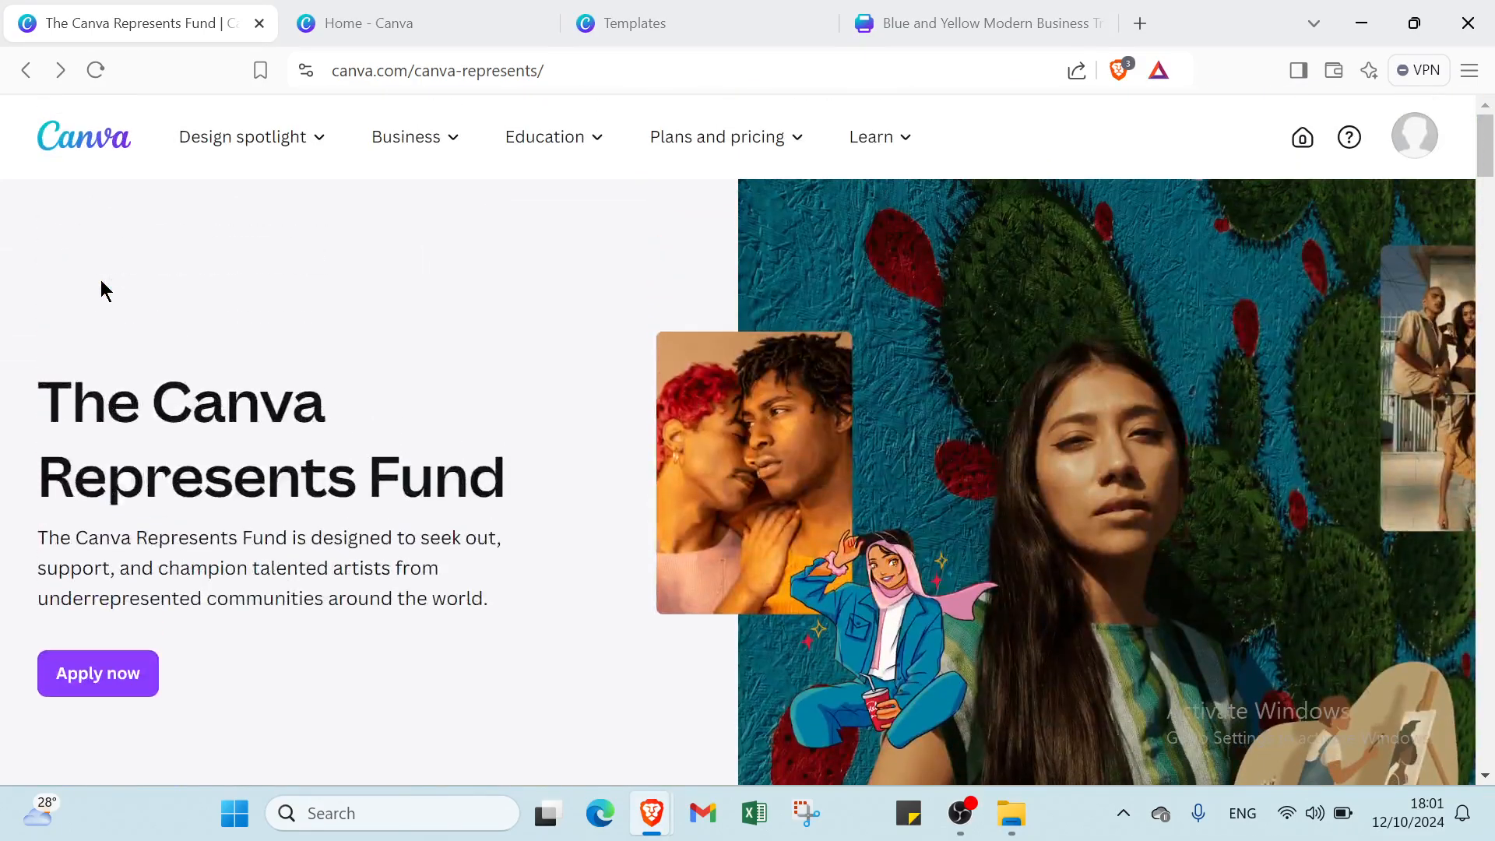
# - Revisit the Canva home, Templates and brochure pages and go back to the Canva Represents Fund page
pyautogui.click(352, 25)
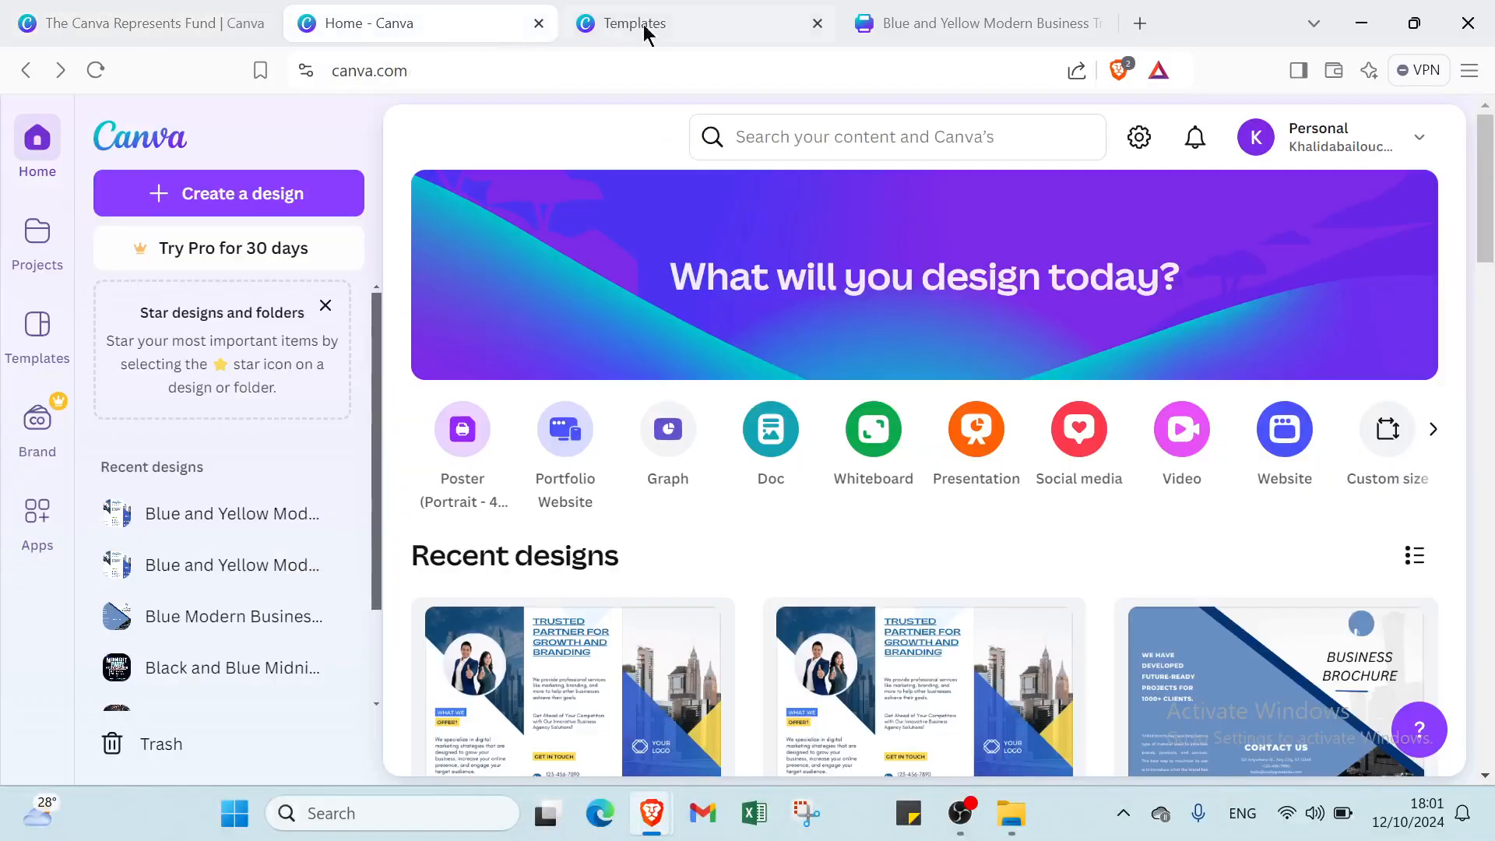
pyautogui.click(643, 25)
pyautogui.click(965, 22)
pyautogui.click(343, 24)
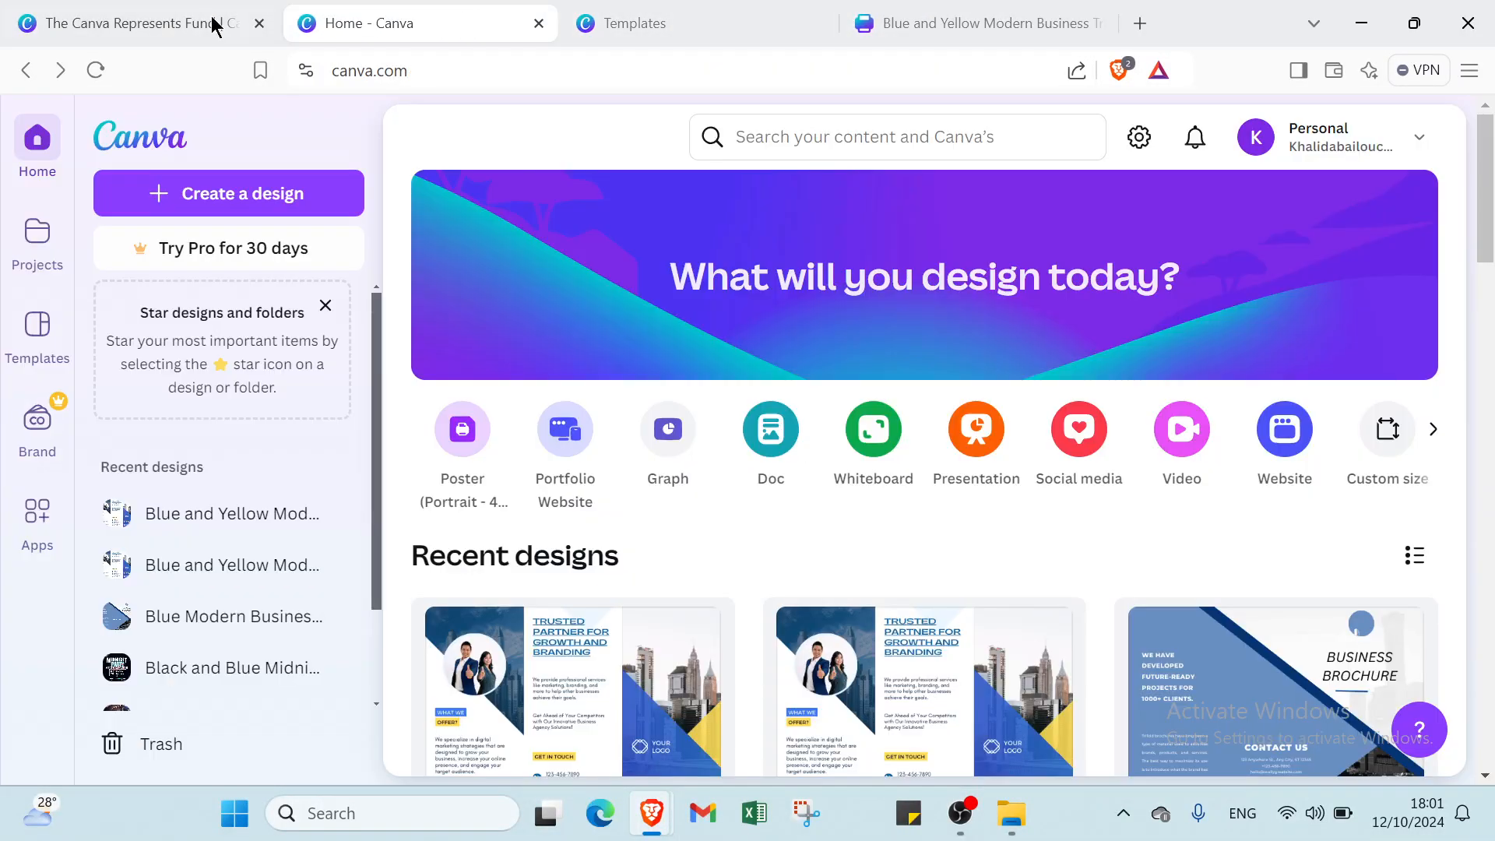
pyautogui.click(144, 25)
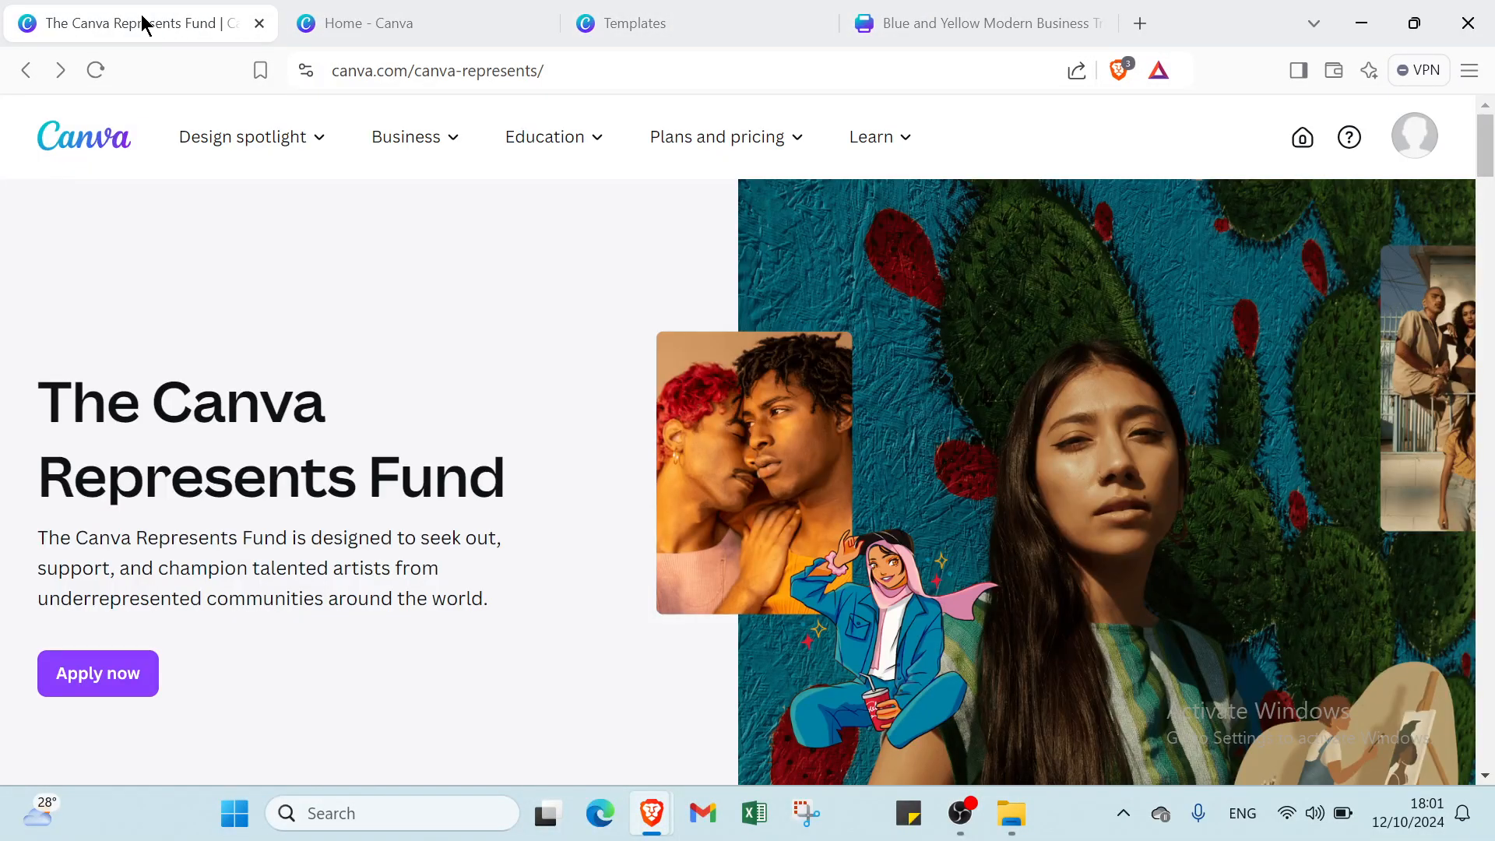